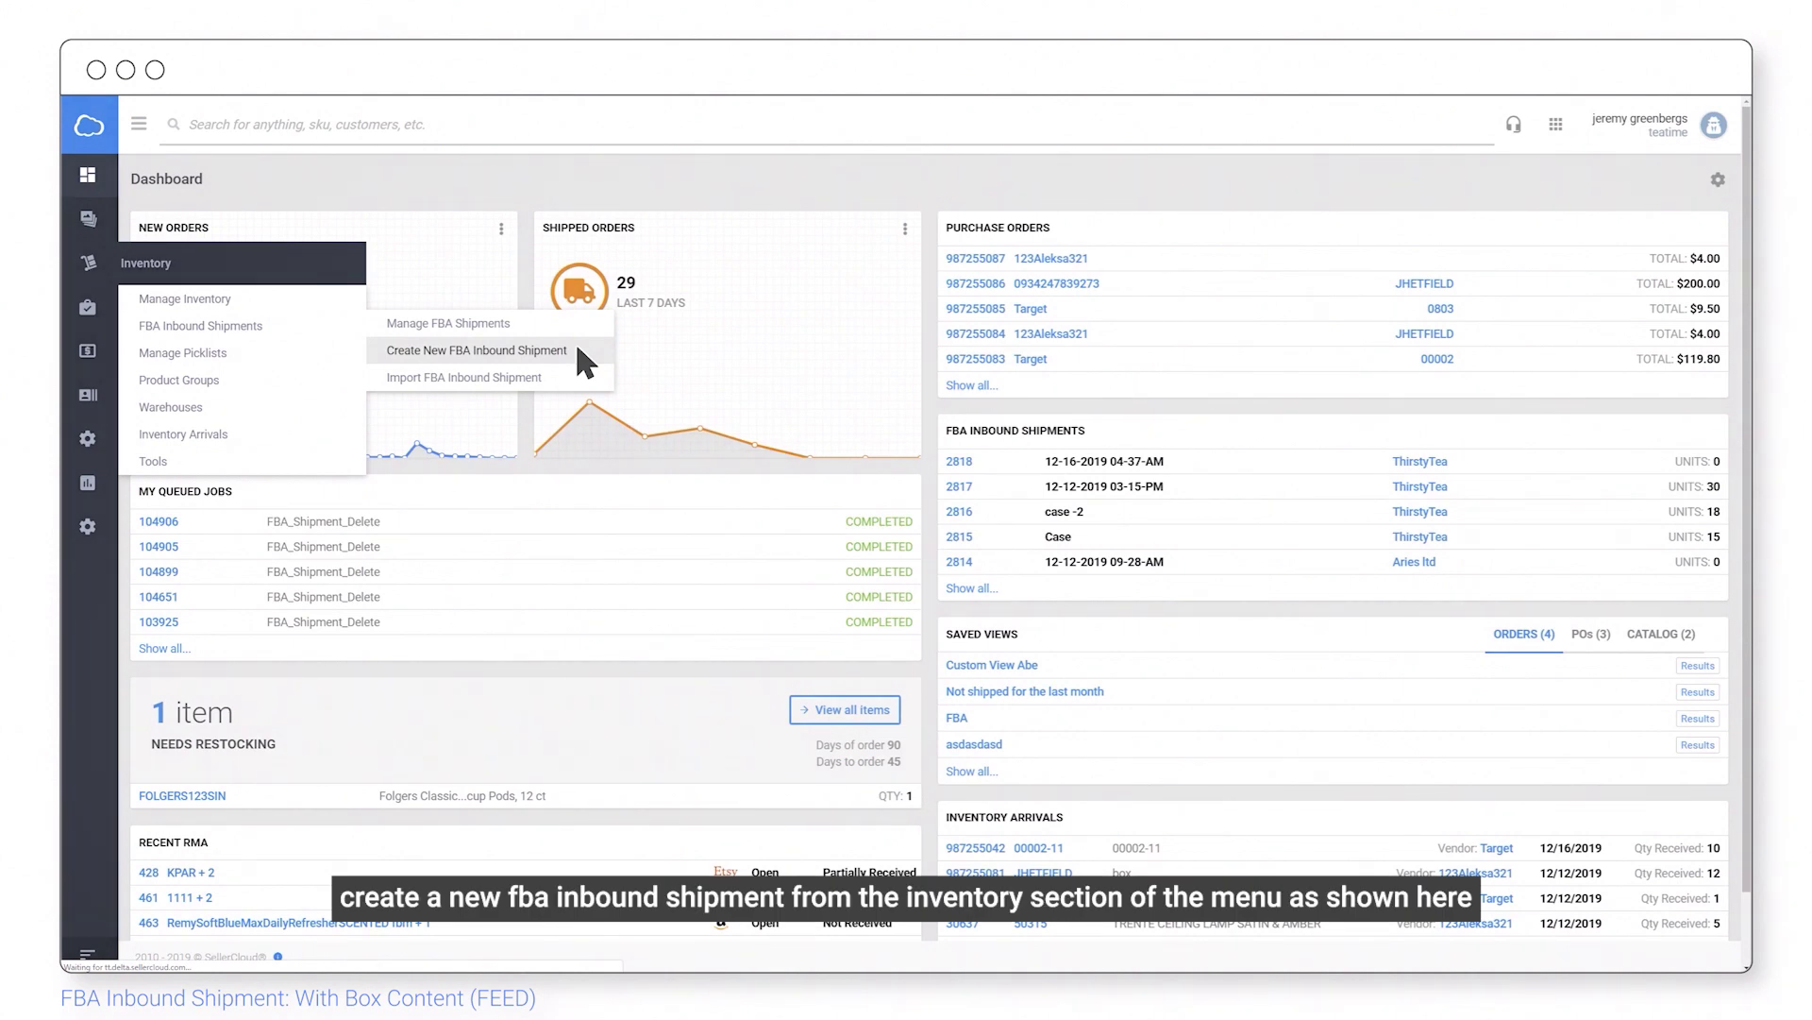
Step: Accept the ThirstyTea shipment details with FEED box content and seller labels
{"action": "left_click", "coordinate": [575, 350]}
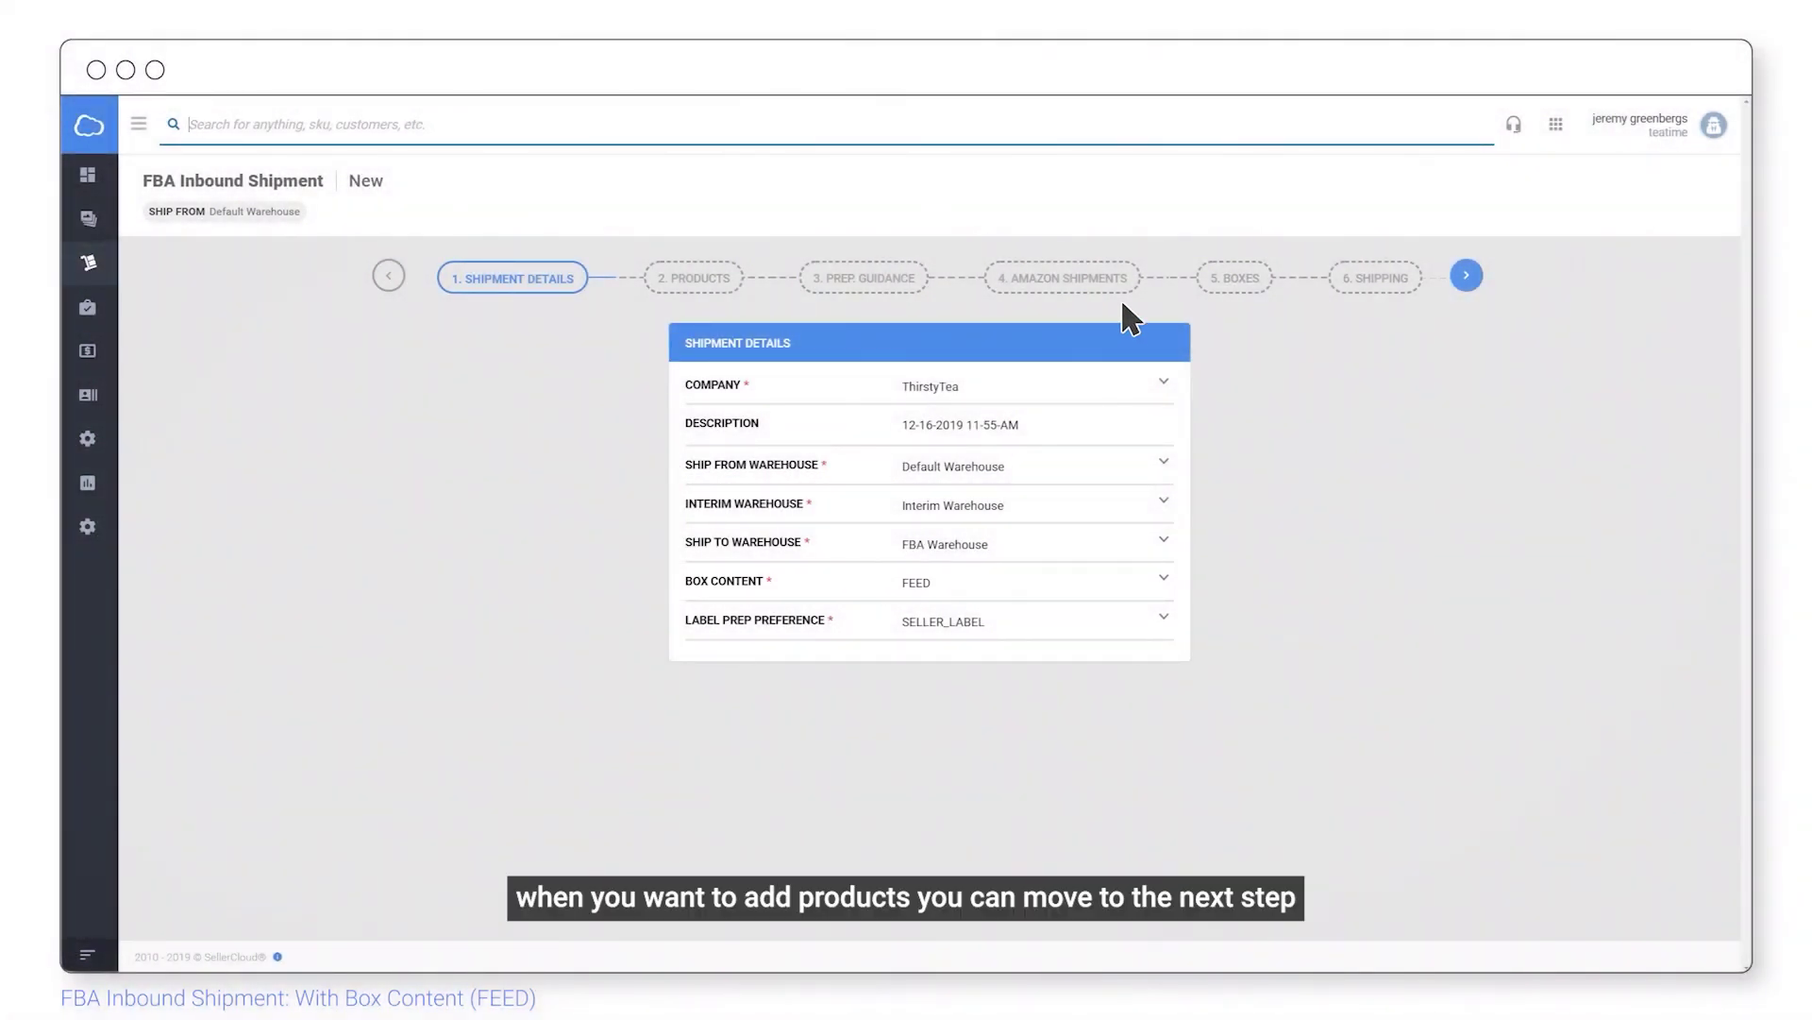
Step: Add product AQ69CXW, Lanzar 6x9 marine speakers, with 10 to ship
{"action": "left_click", "coordinate": [1467, 276]}
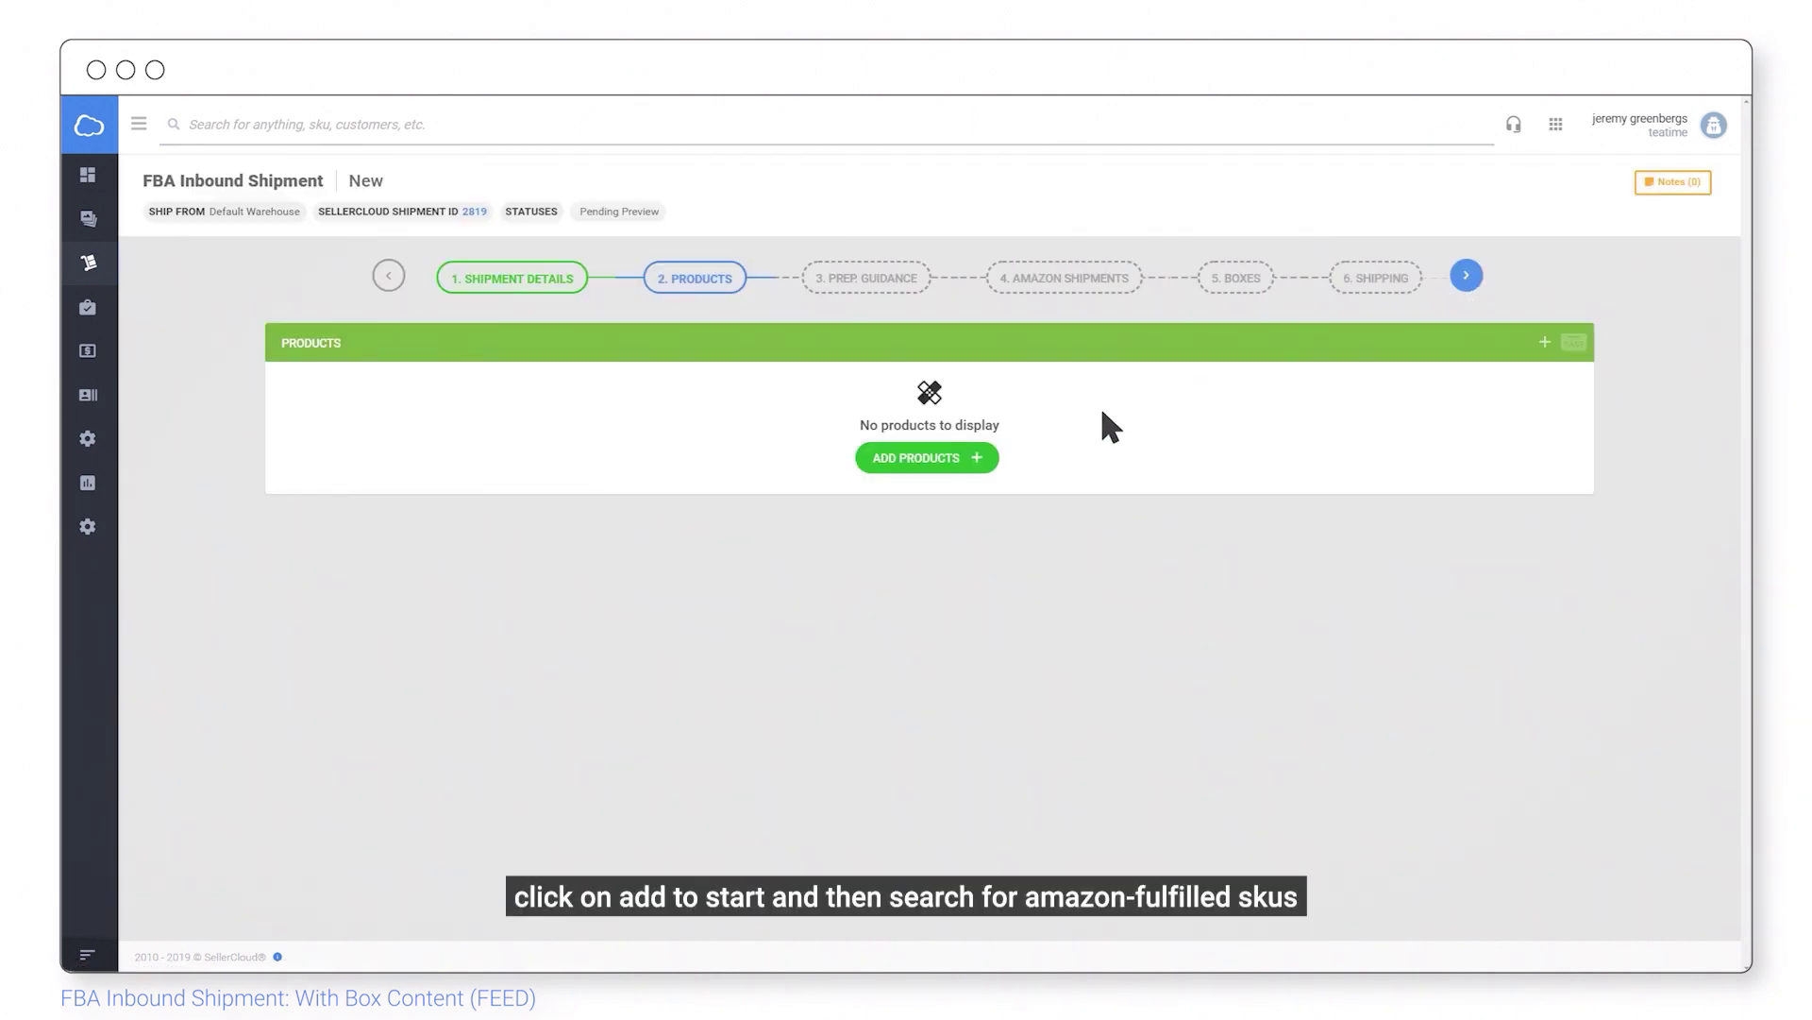
{"action": "left_click", "coordinate": [982, 451]}
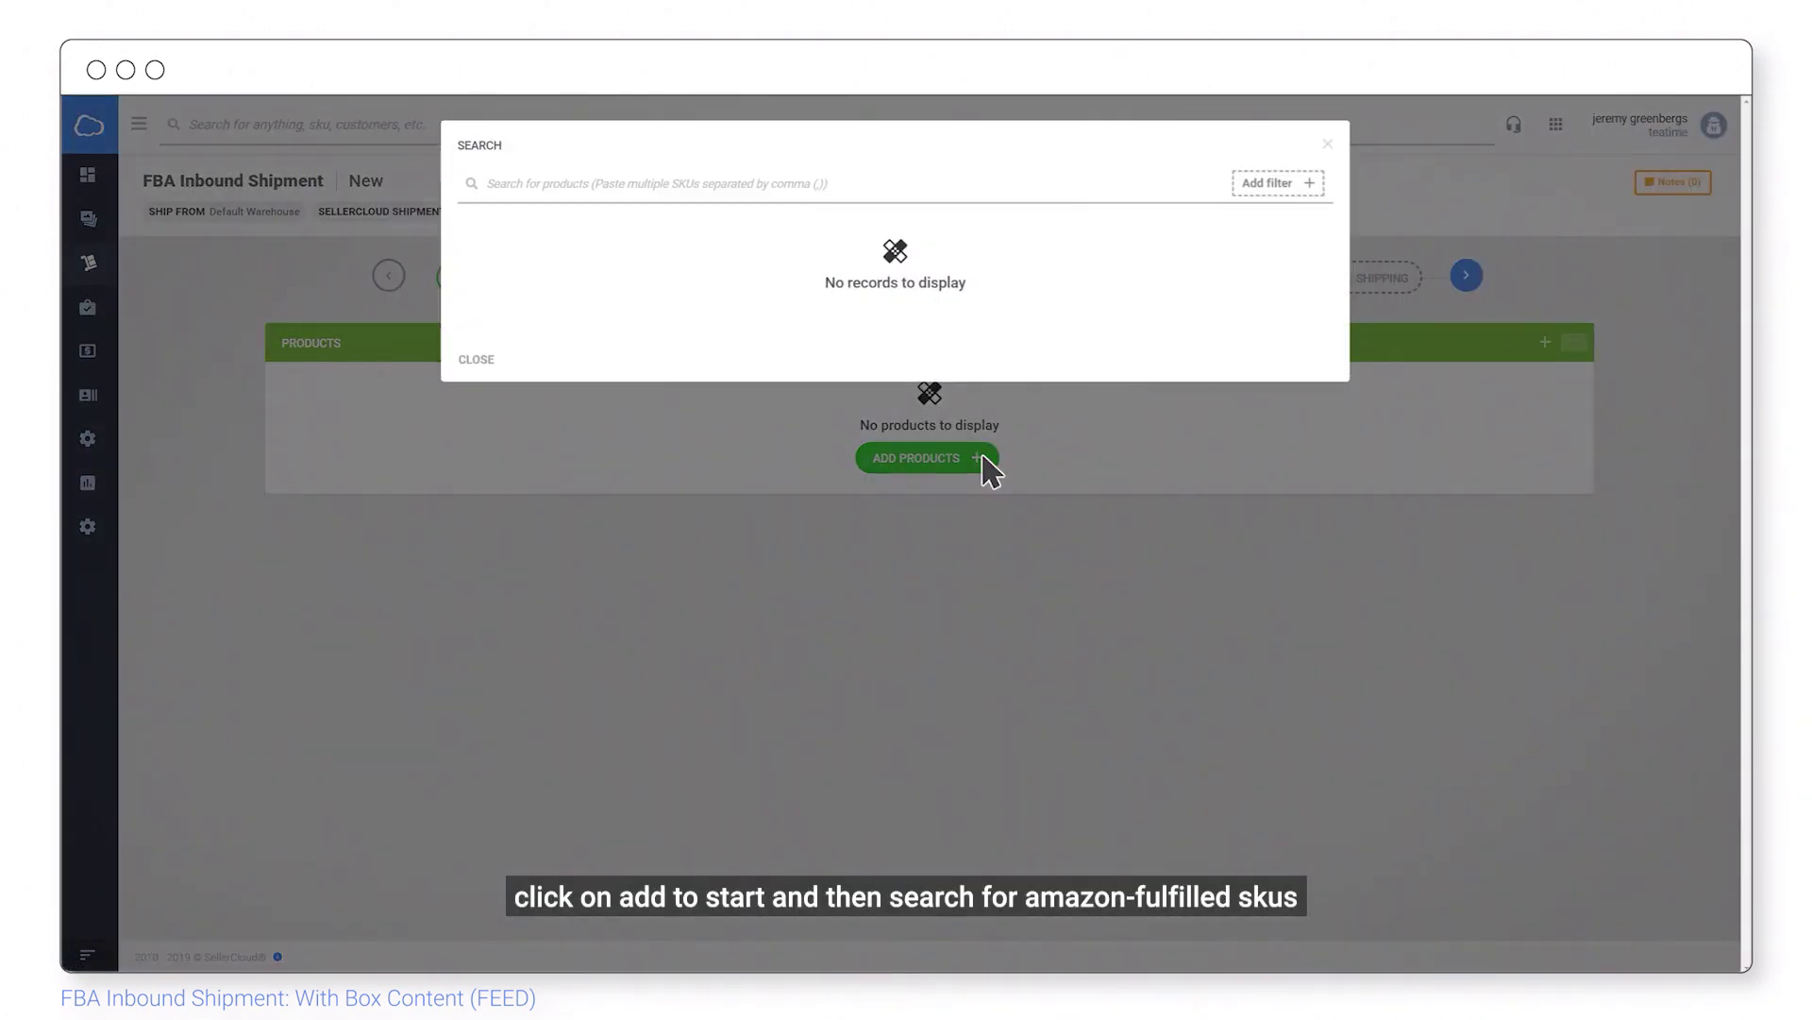
{"action": "type", "text": "AQ69CXW"}
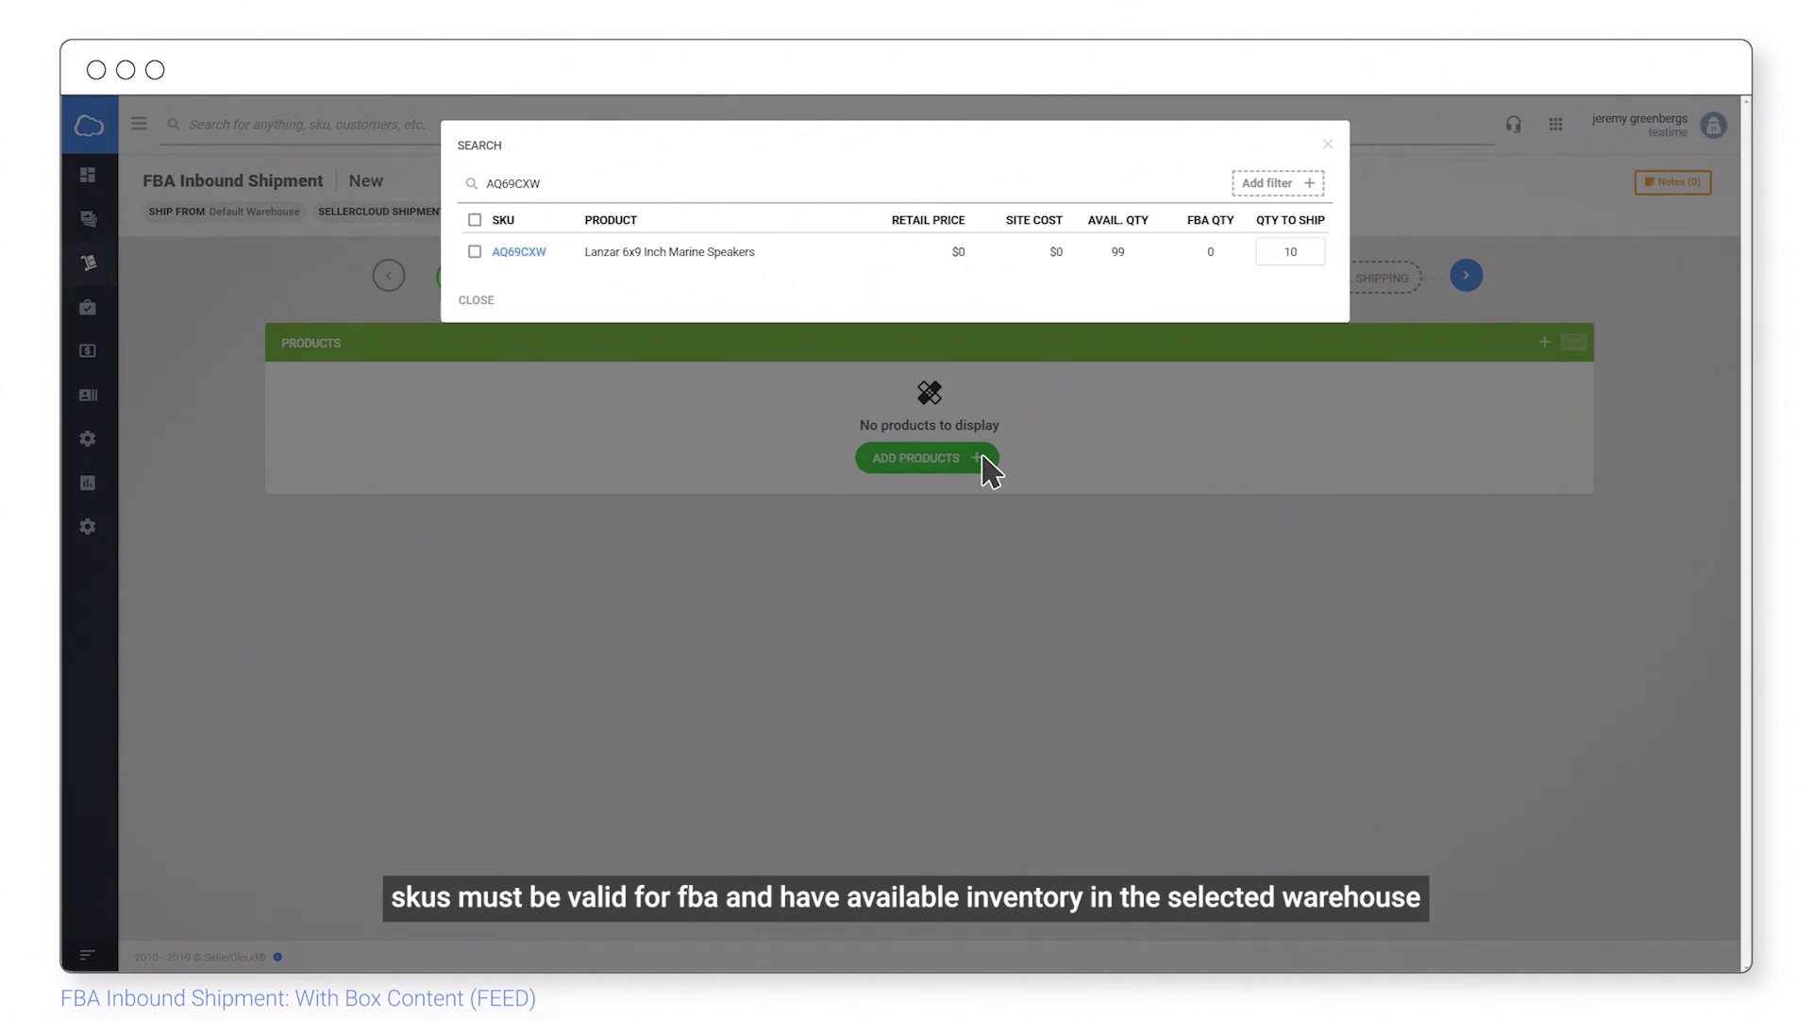
{"action": "left_click", "coordinate": [477, 251]}
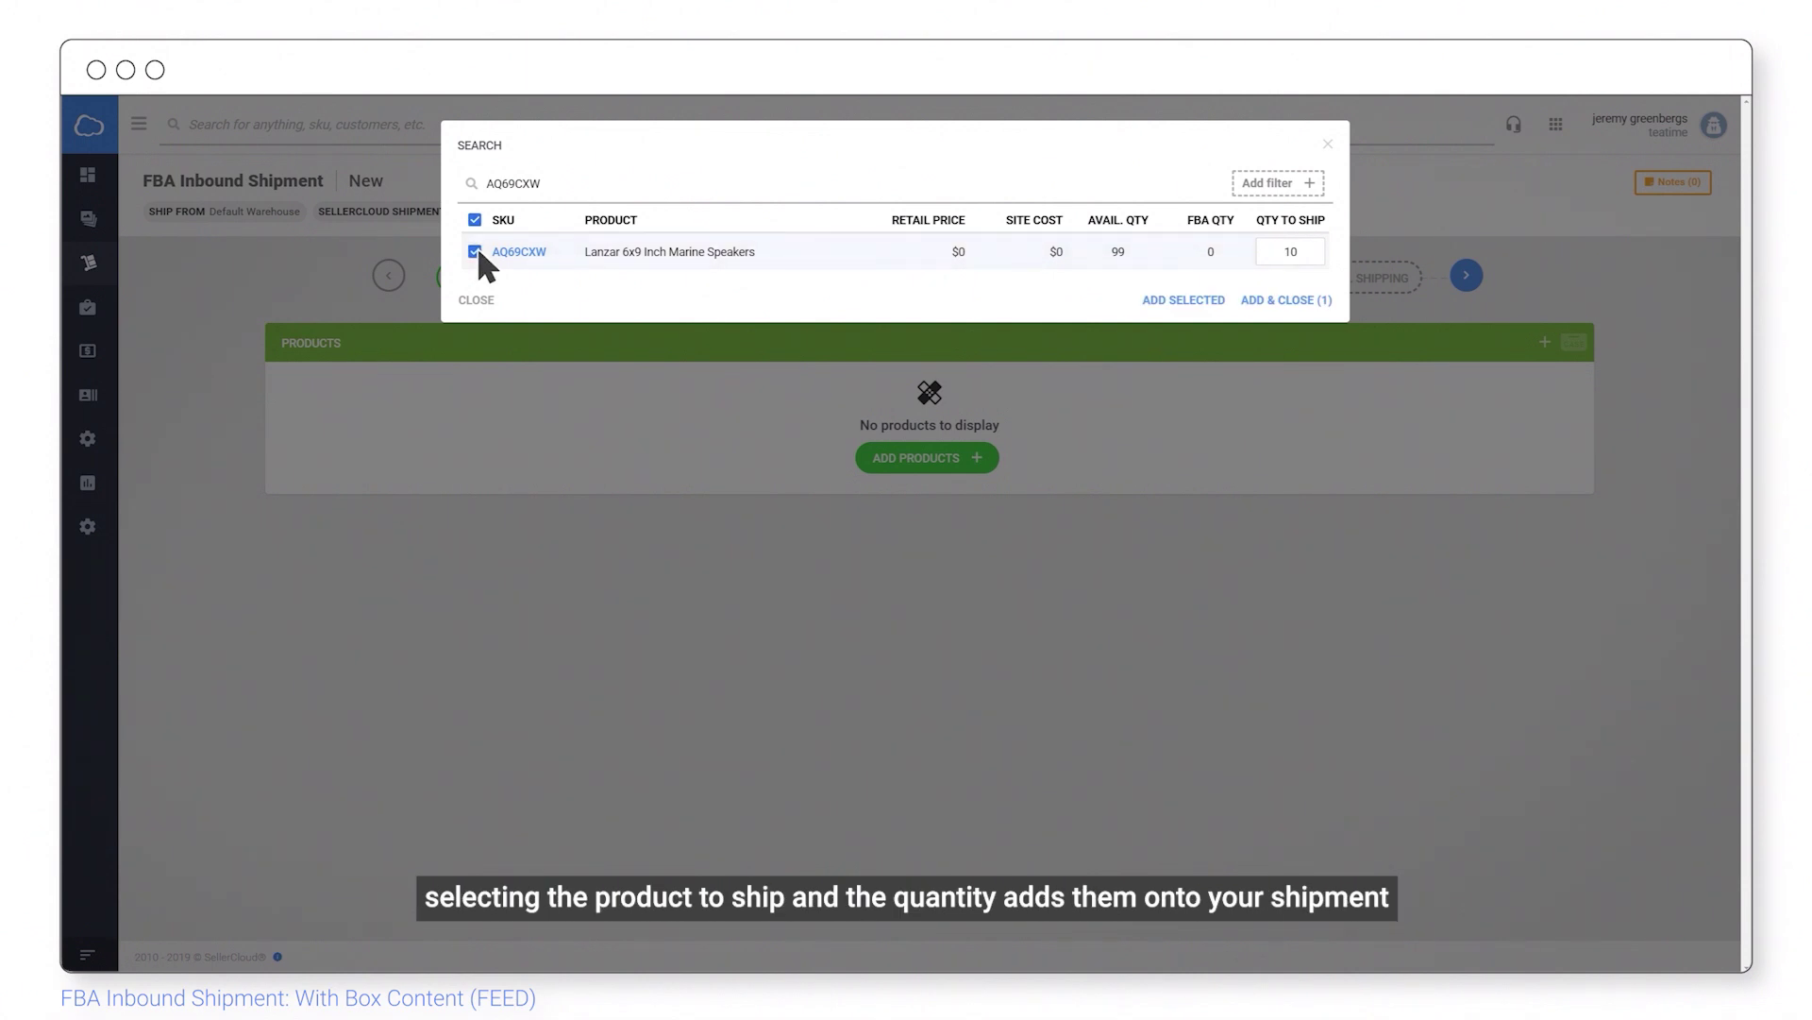
{"action": "left_click", "coordinate": [1282, 300]}
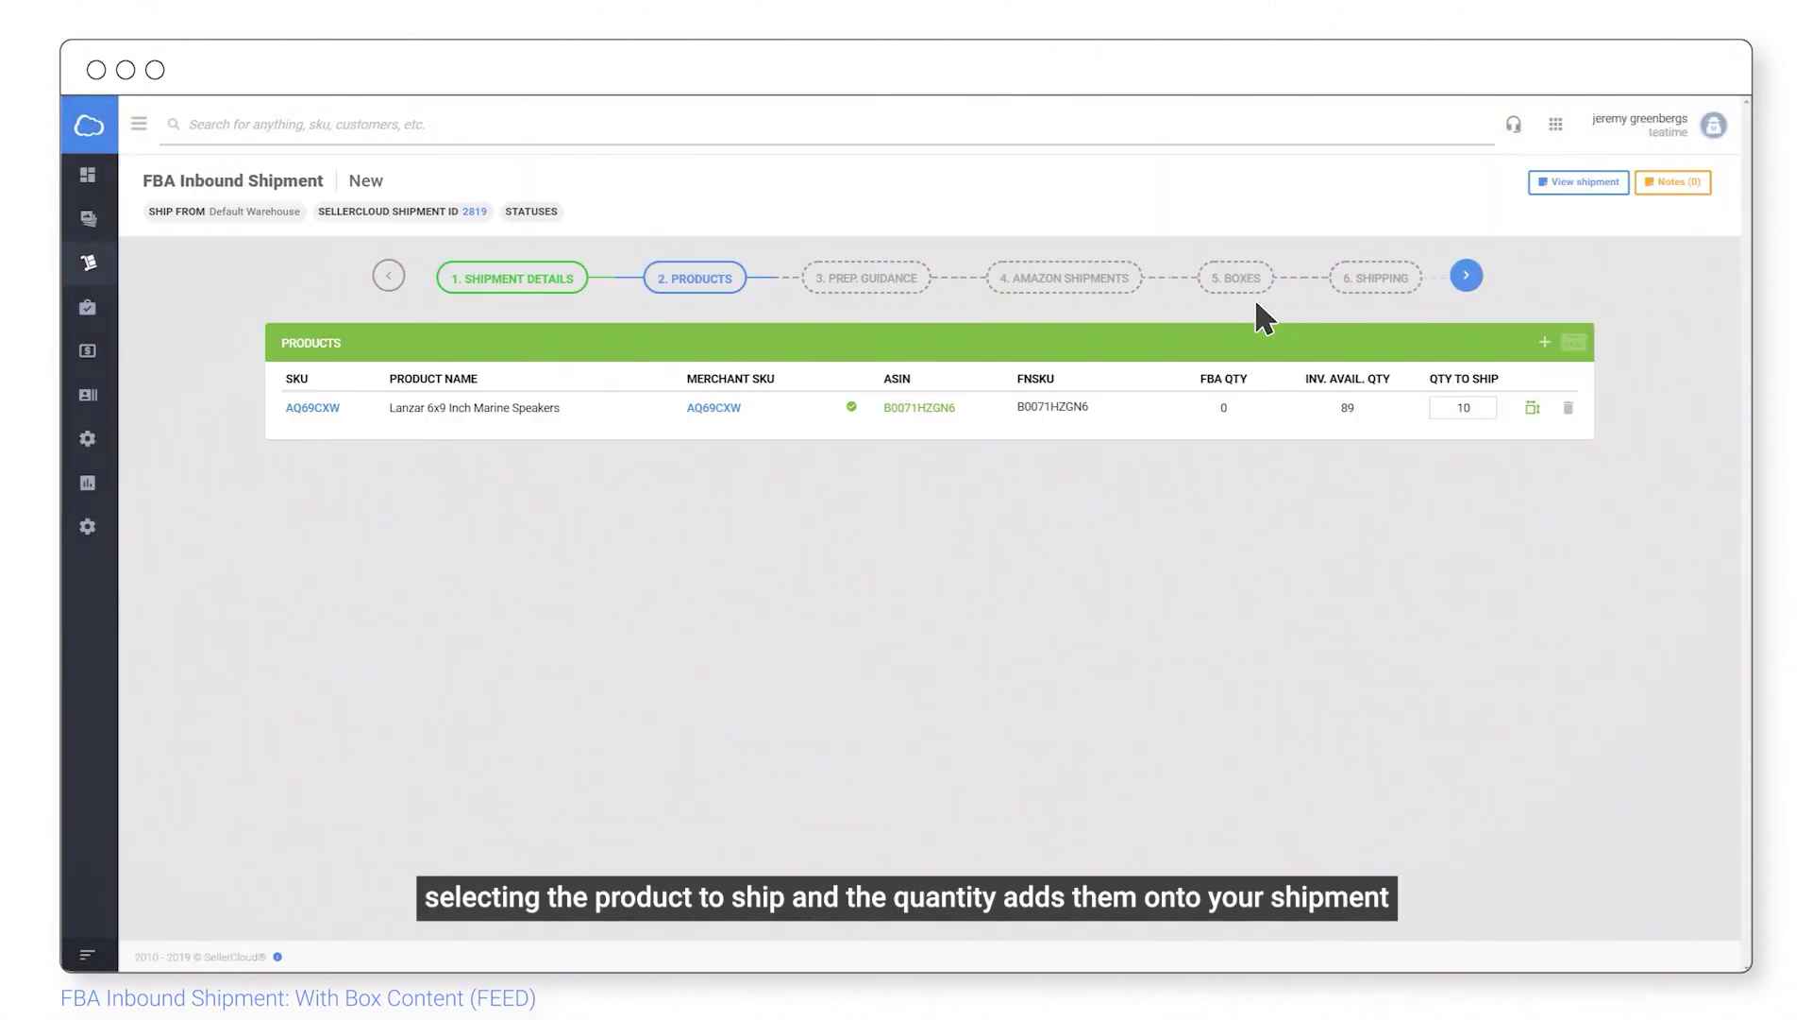
Step: Get Amazon's preview past prep guidance and set shipment 9318 (TEB3) to Working
{"action": "left_click", "coordinate": [1467, 276]}
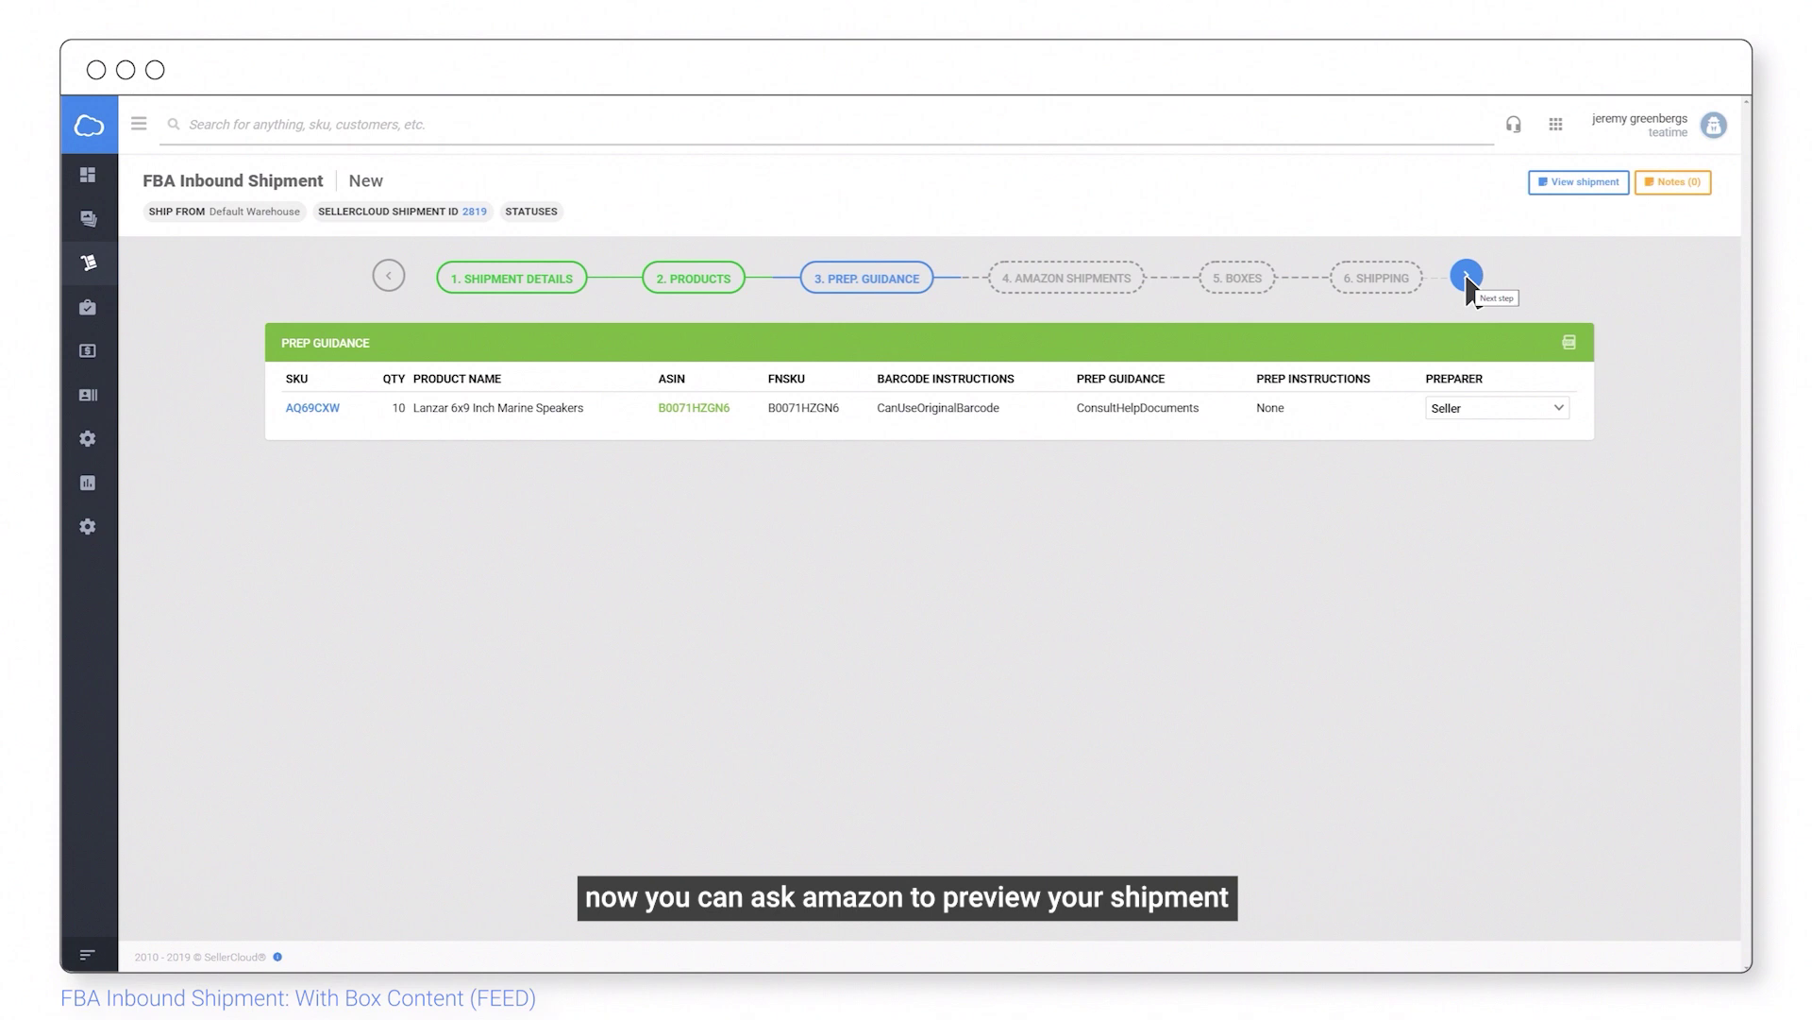
{"action": "left_click", "coordinate": [1467, 278]}
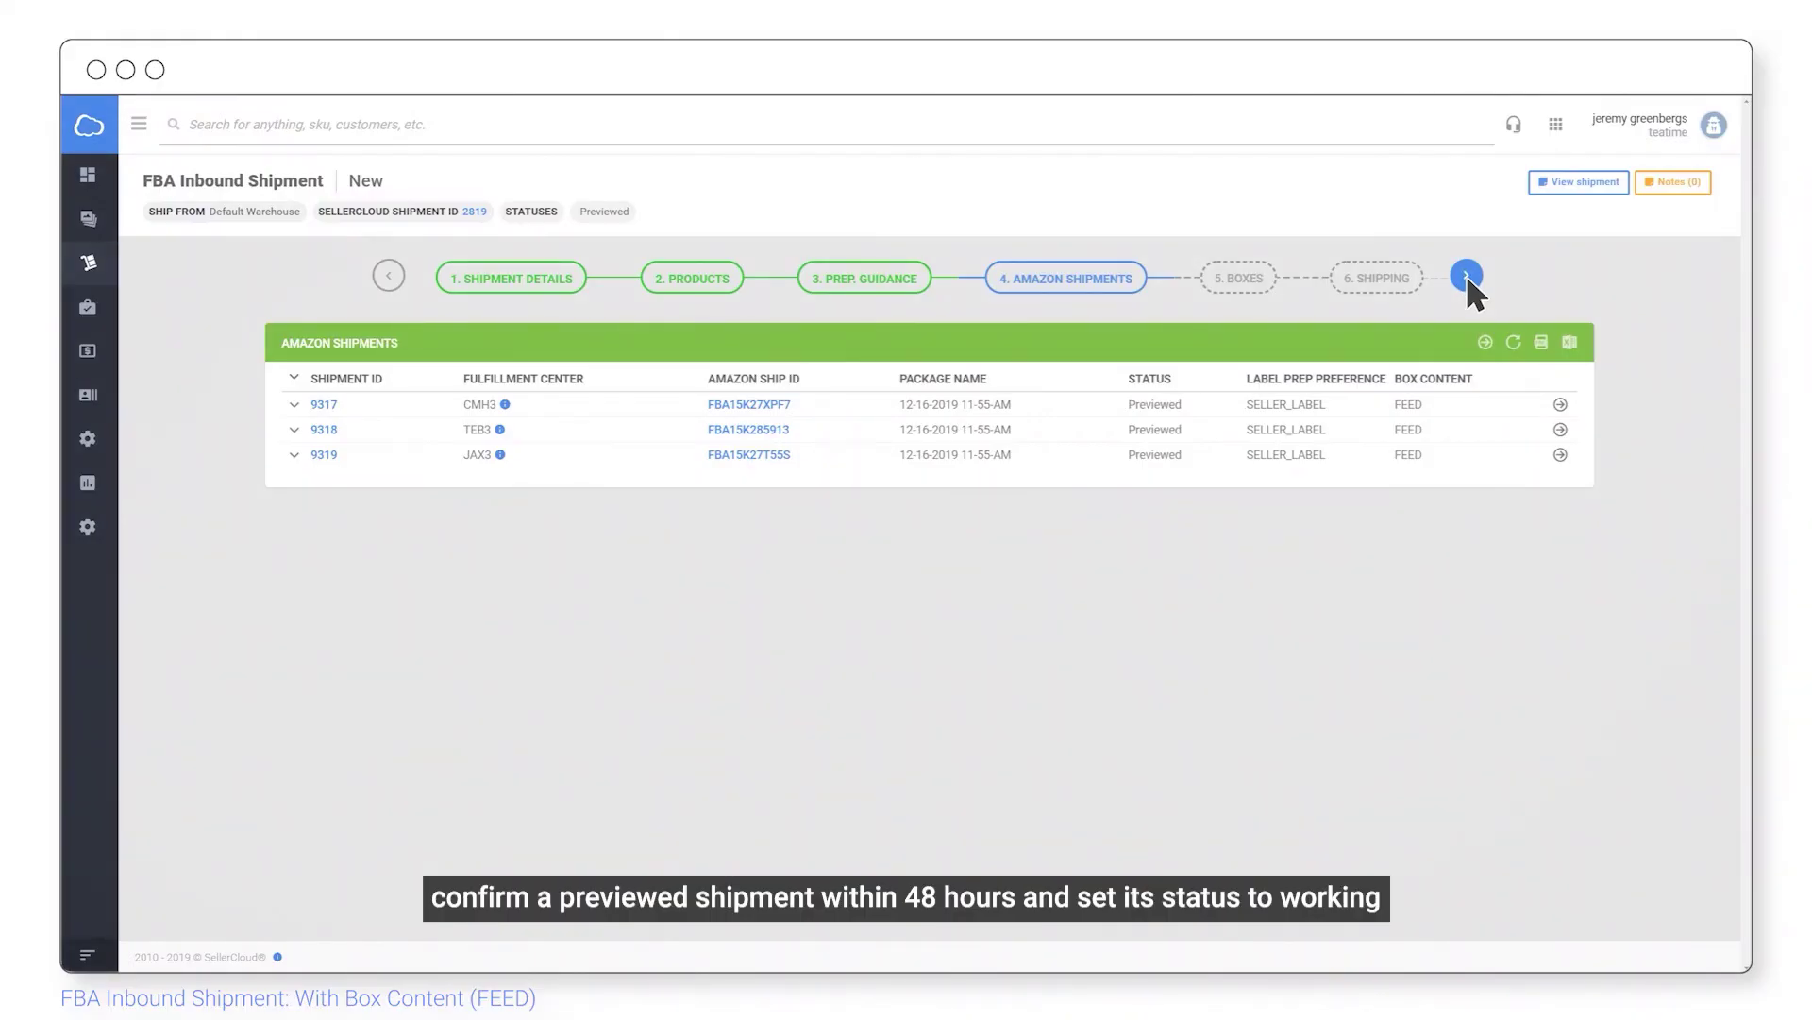
{"action": "left_click", "coordinate": [1562, 429]}
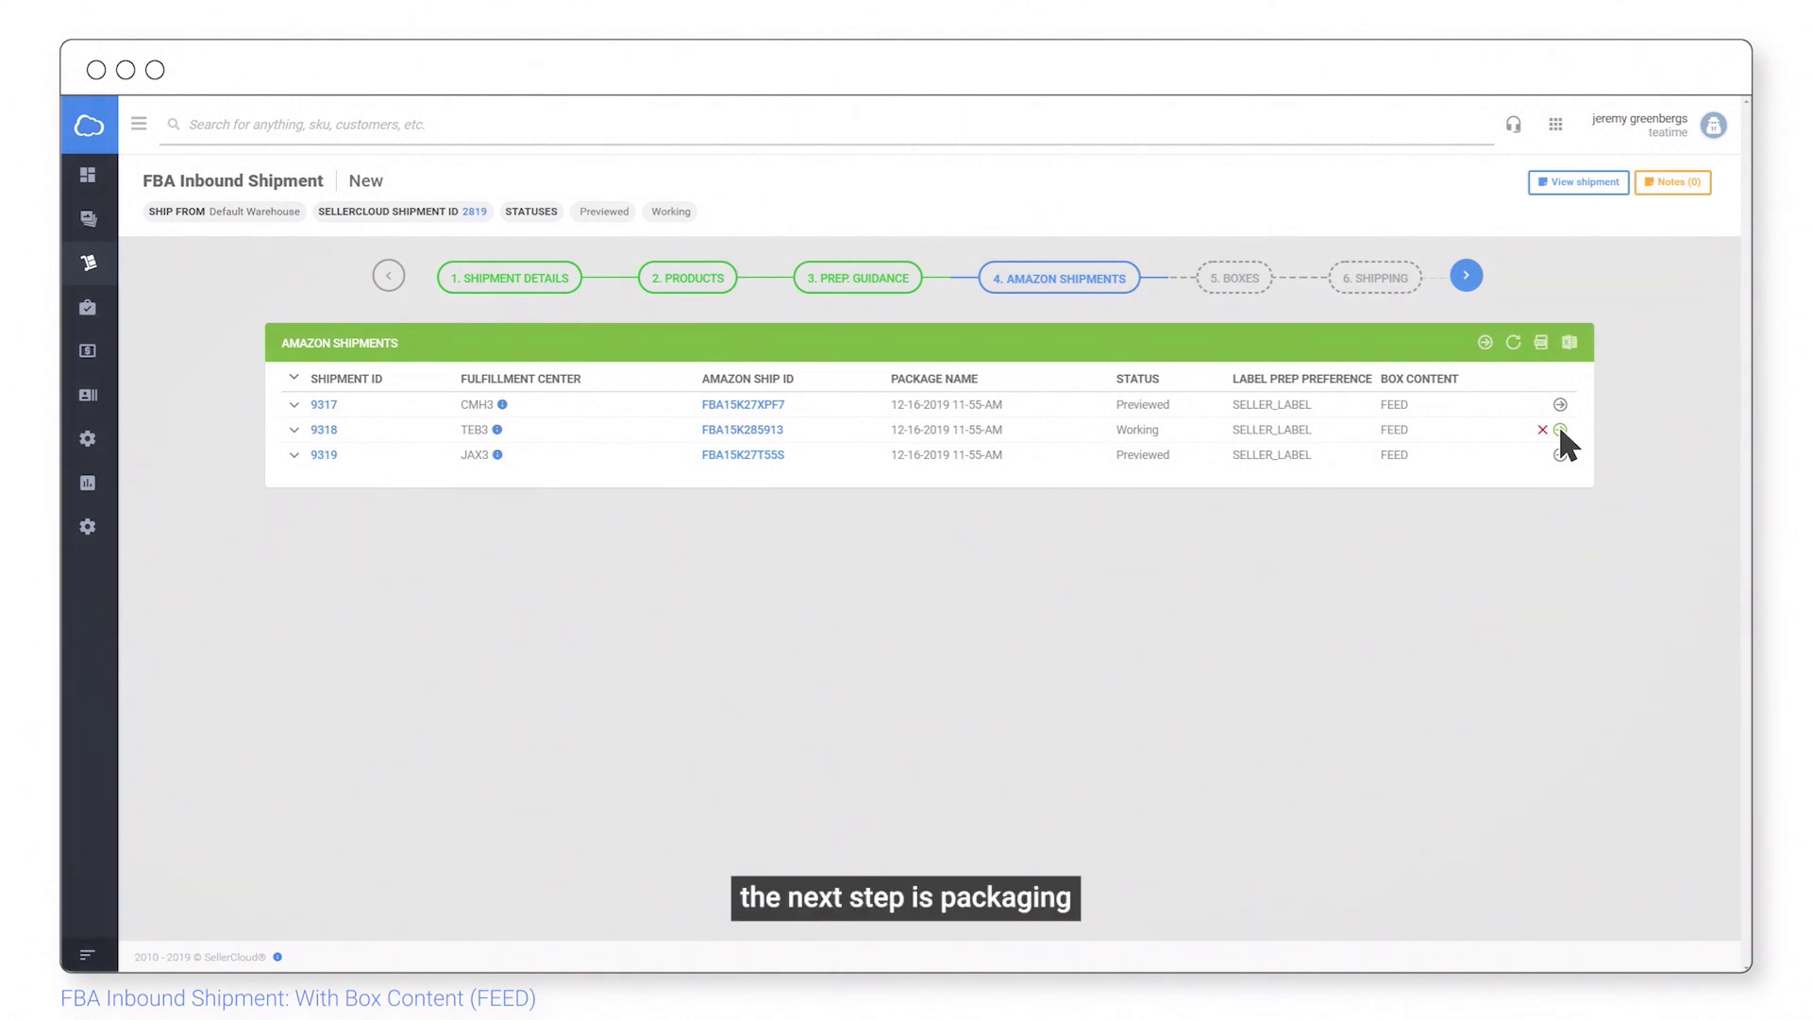
Step: Move all 3 AQ69CXW units into Box #1 of shipment 9318
{"action": "left_click", "coordinate": [1466, 270]}
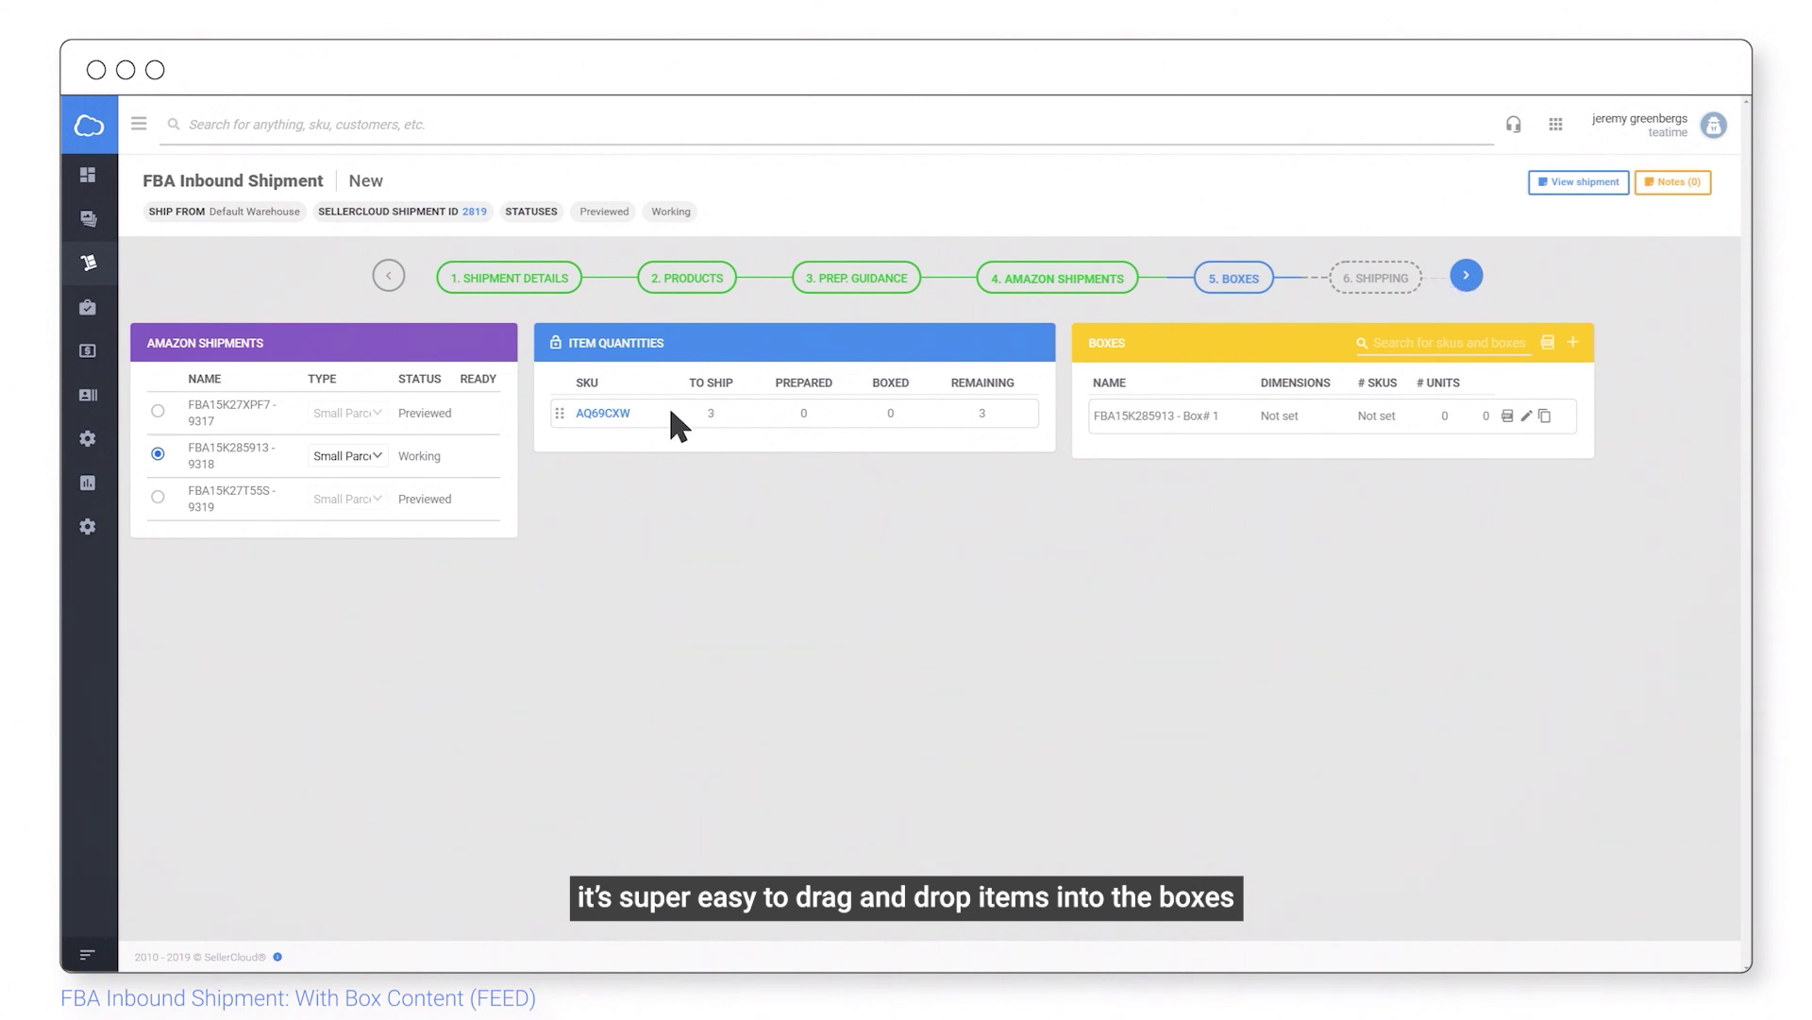
{"action": "left_click_drag", "start_coordinate": [602, 412], "coordinate": [1282, 425]}
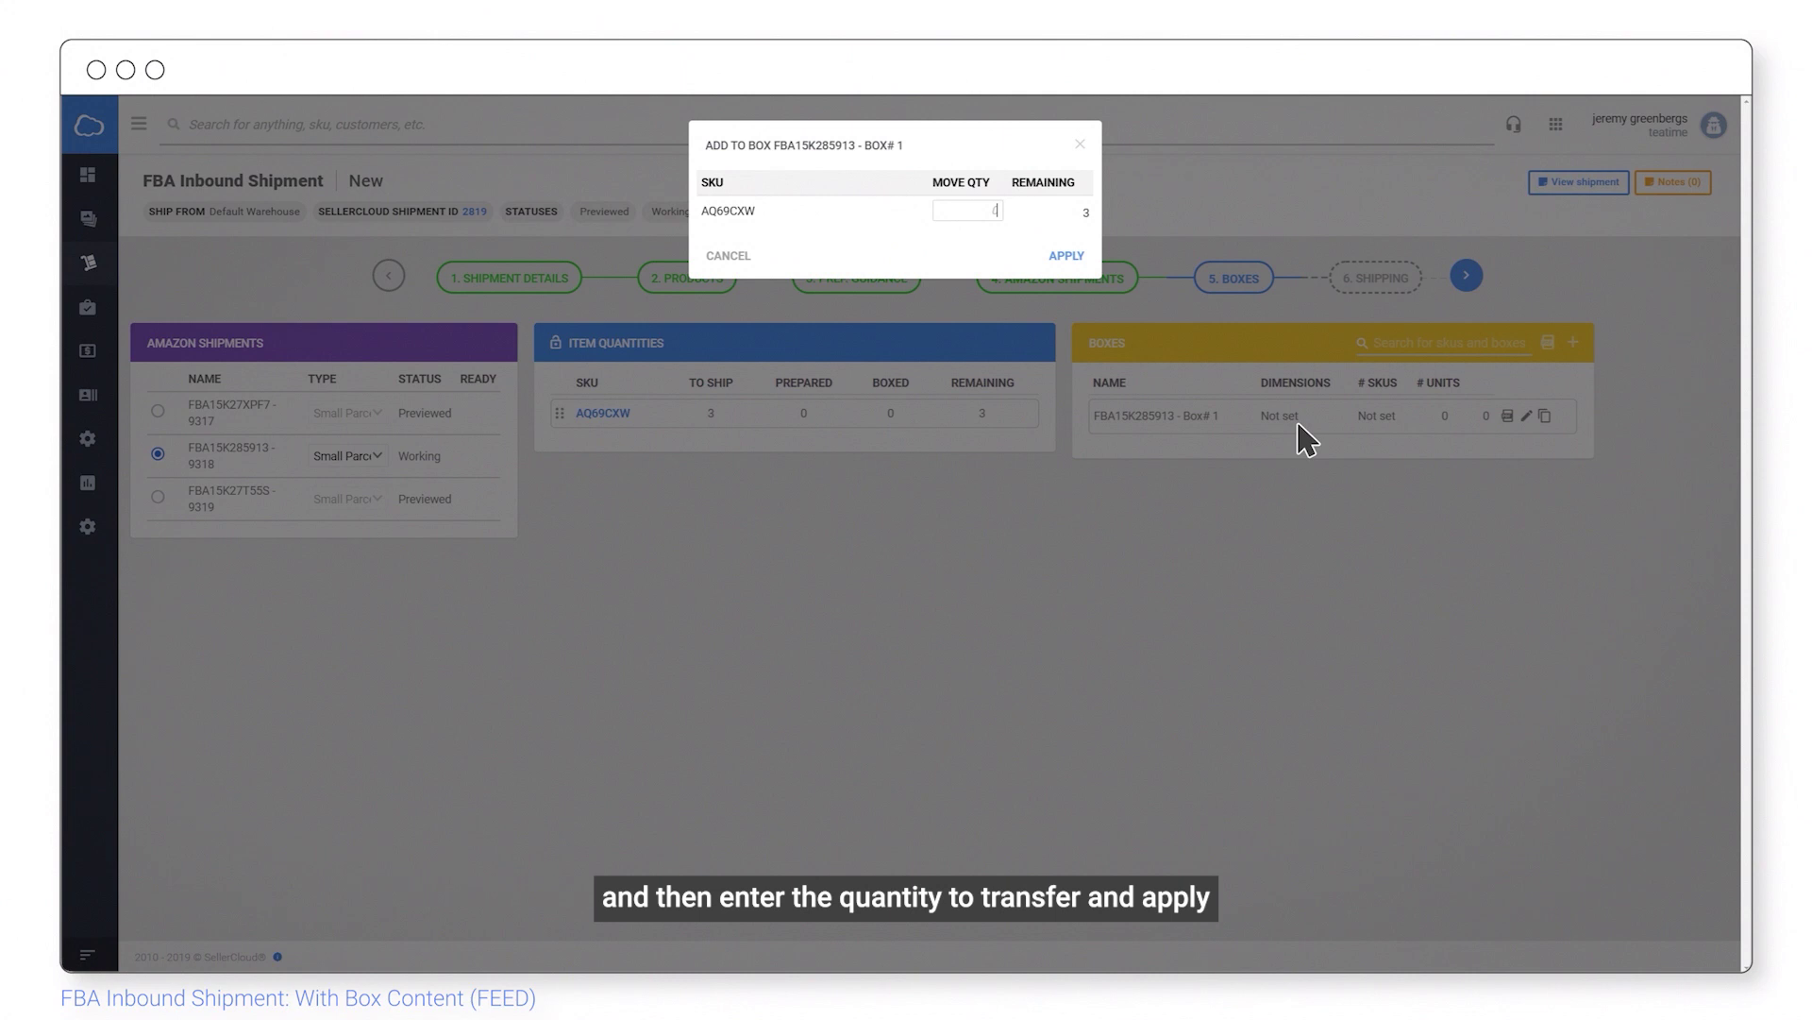
{"action": "type", "text": "3"}
{"action": "left_click", "coordinate": [1067, 255]}
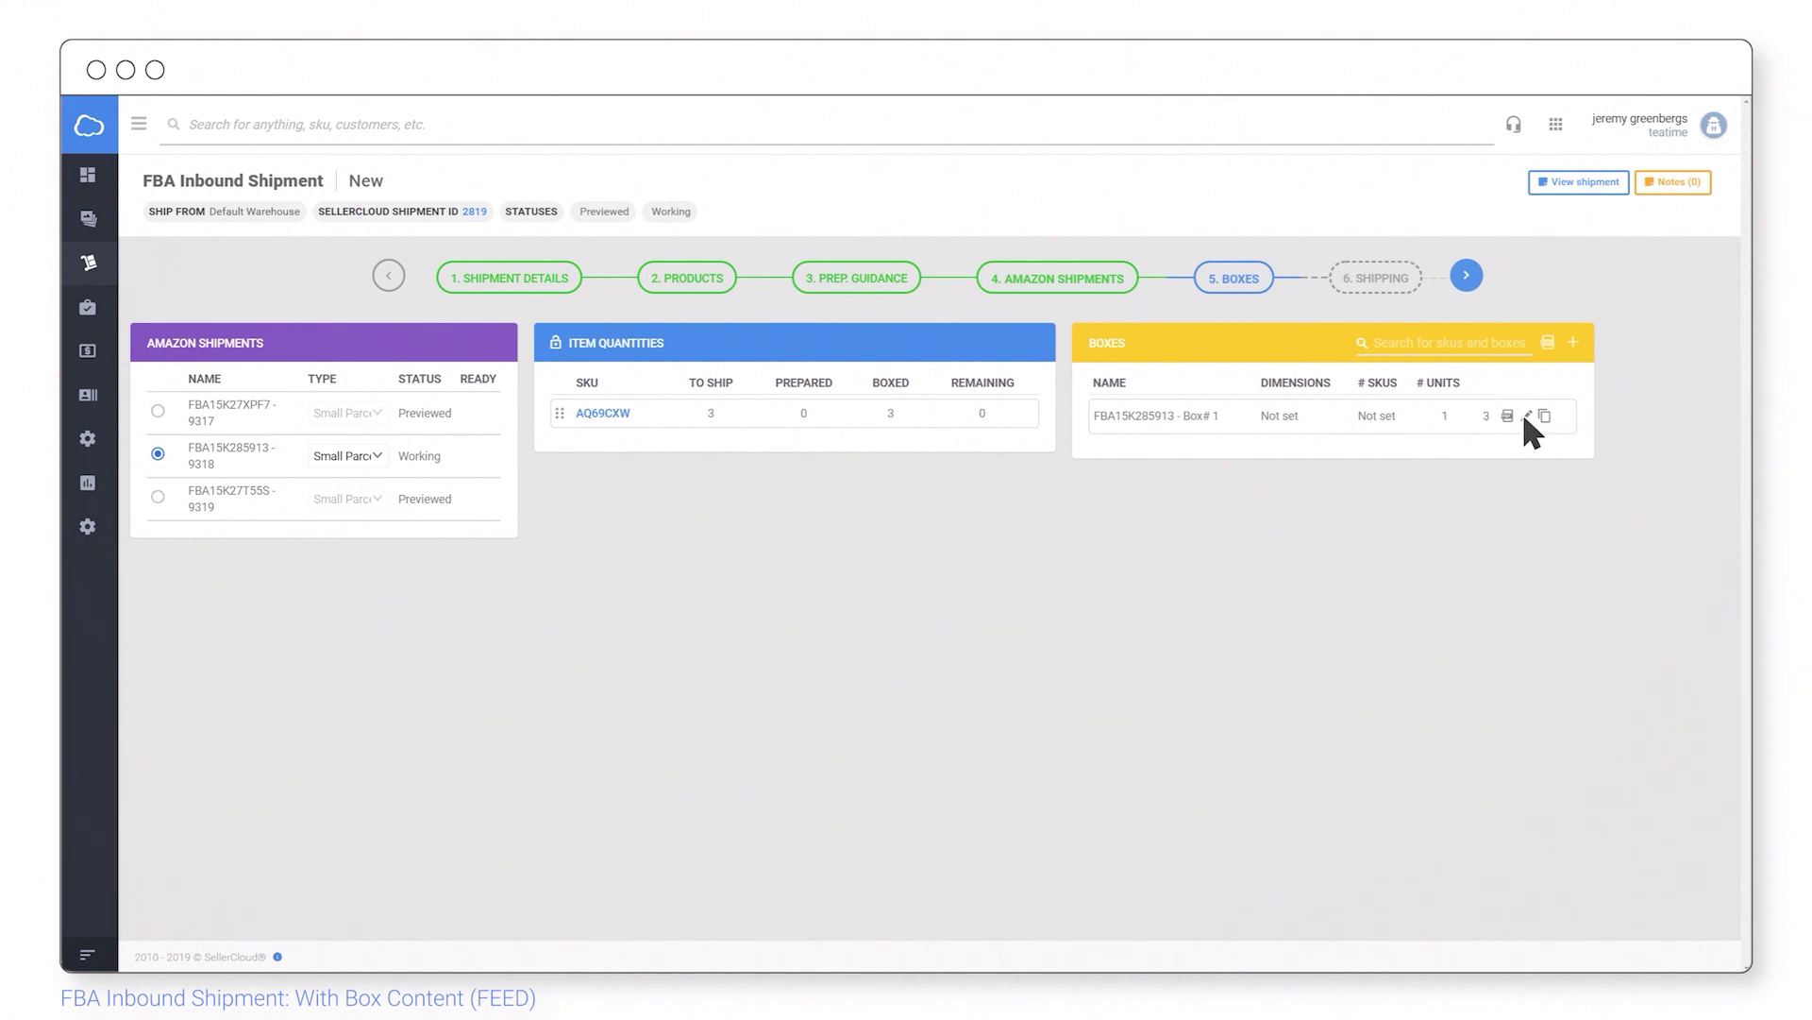
Step: Record Box #1 as 10 lbs with 10 x 10 x 10 dimensions
{"action": "left_click", "coordinate": [1526, 419]}
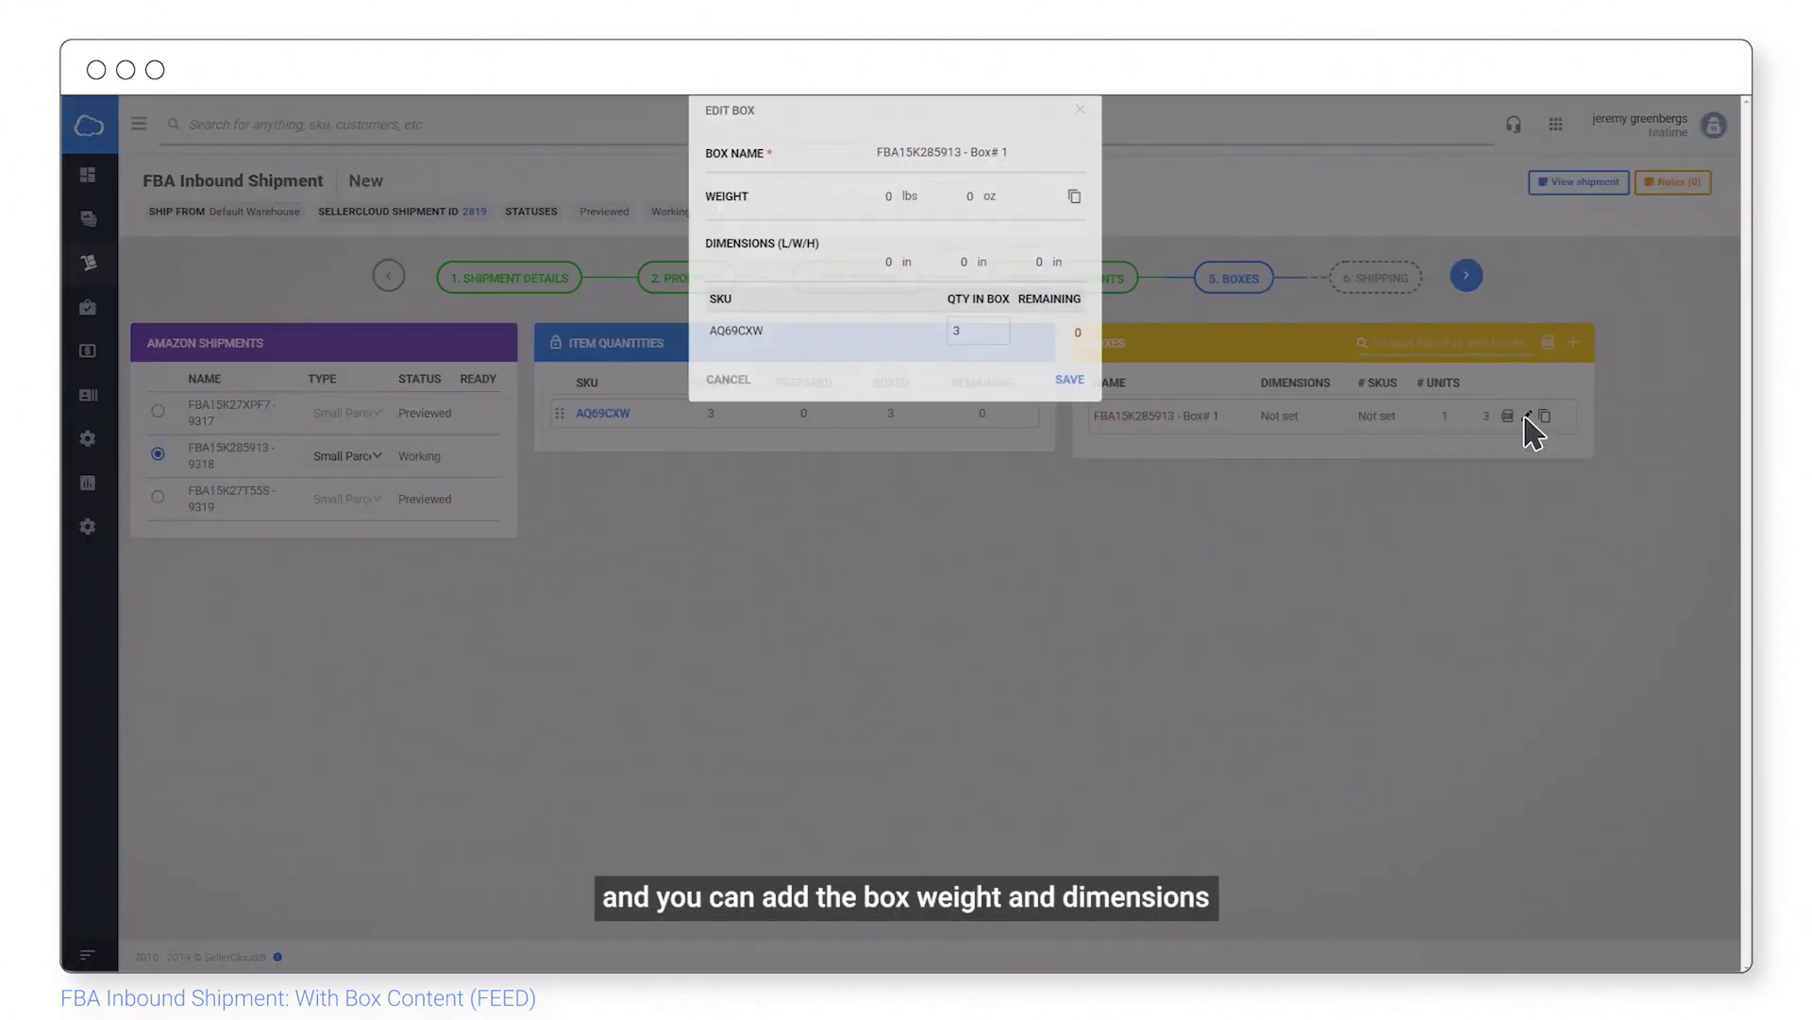
{"action": "key", "text": "Tab"}
{"action": "type", "text": "10"}
{"action": "key", "text": "Tab"}
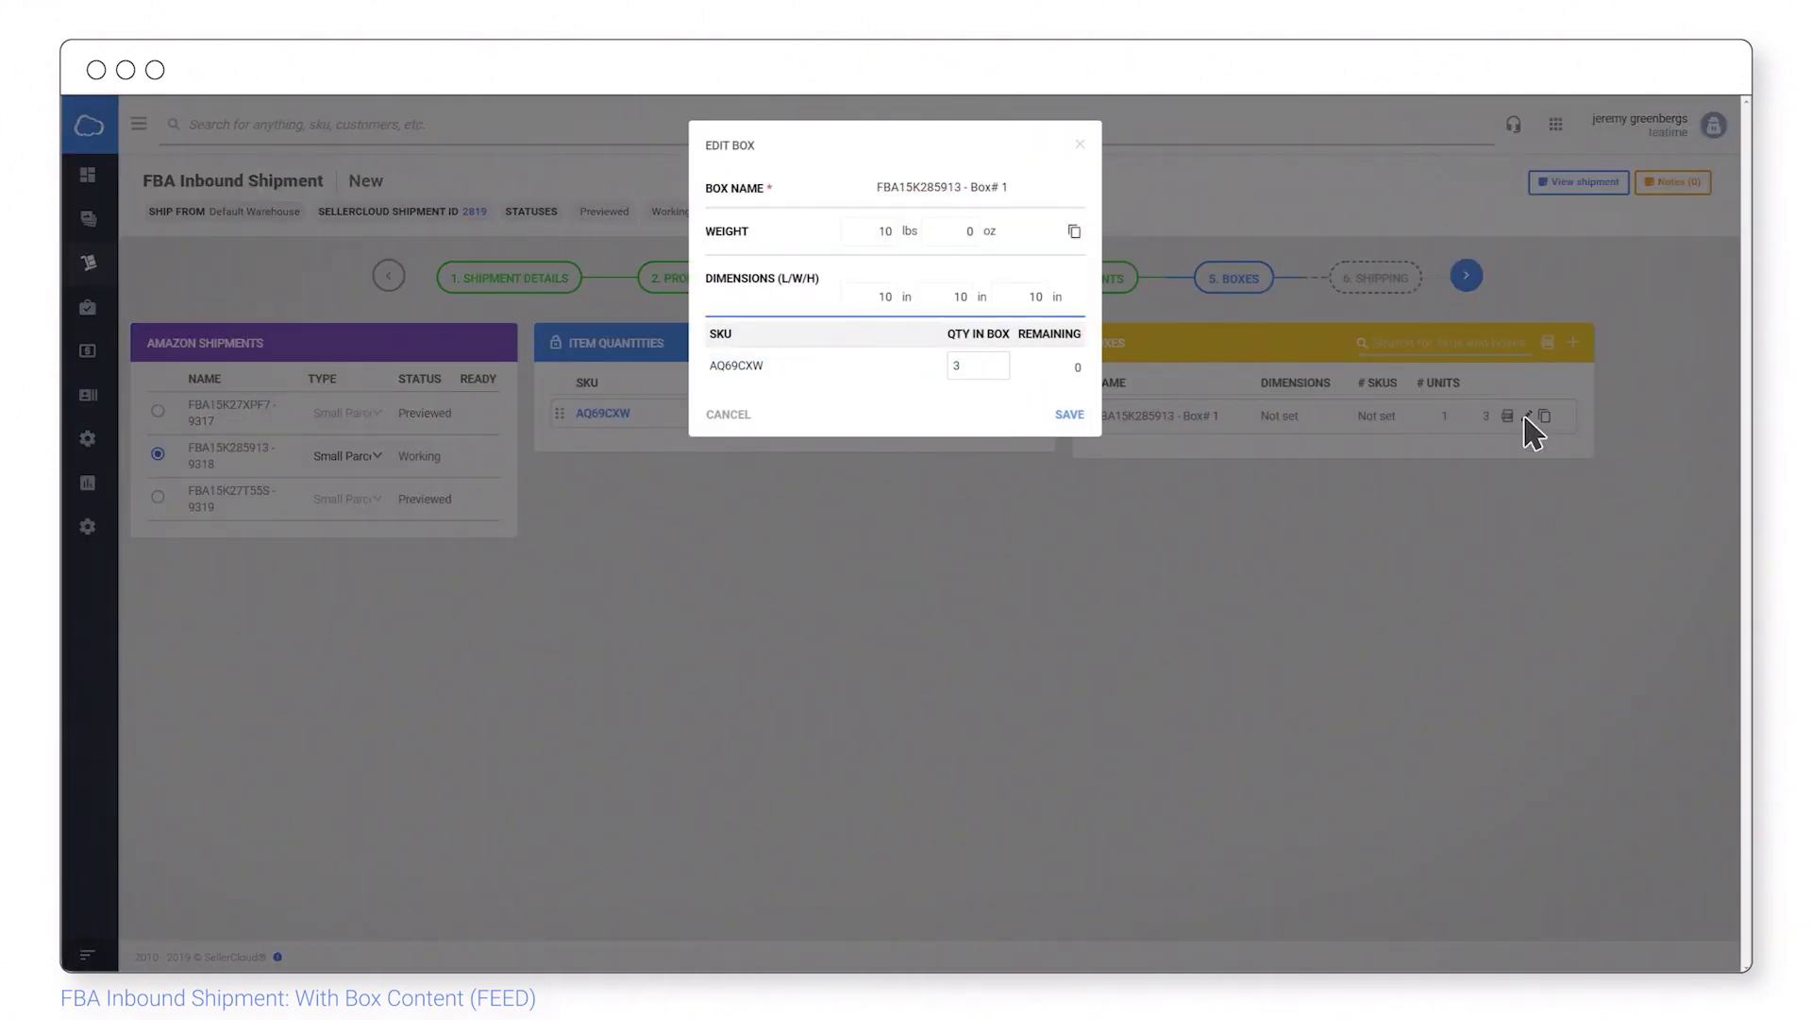
{"action": "type", "text": "10"}
{"action": "left_click", "coordinate": [1070, 414]}
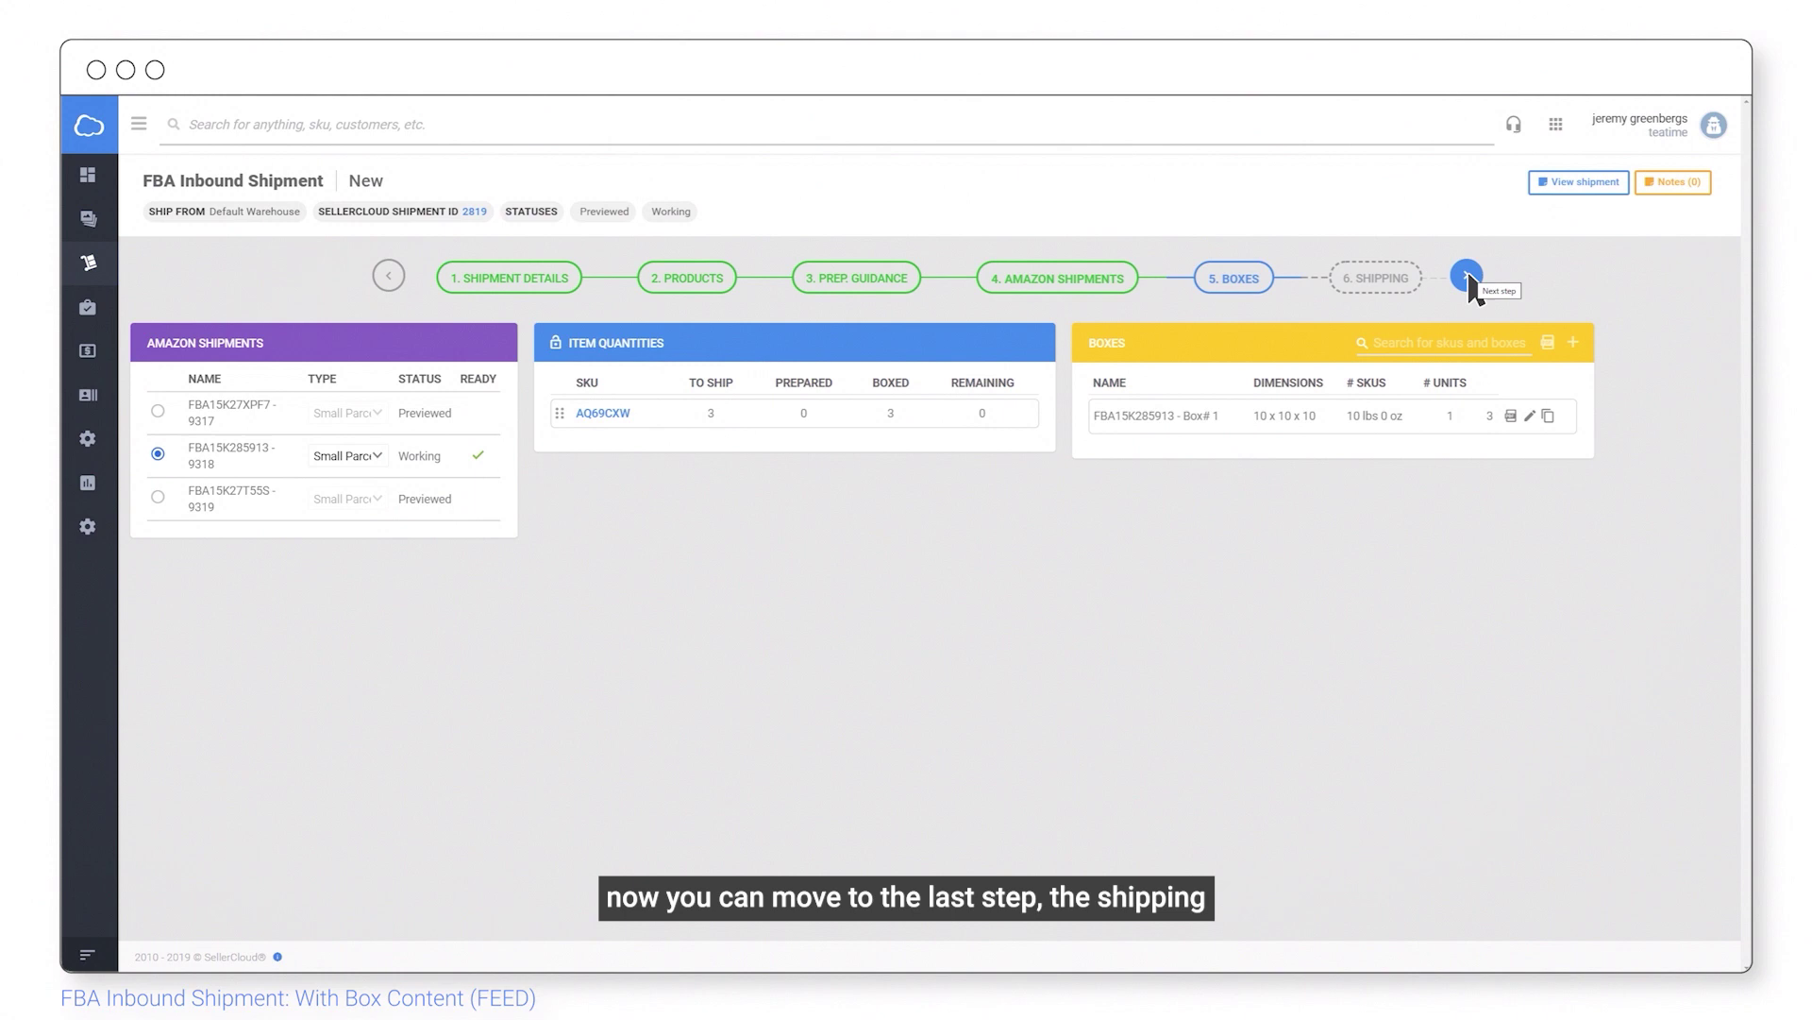
Step: Request and confirm the $4.92 Amazon-partnered UPS estimate, then mark the package shipped
{"action": "left_click", "coordinate": [1467, 277]}
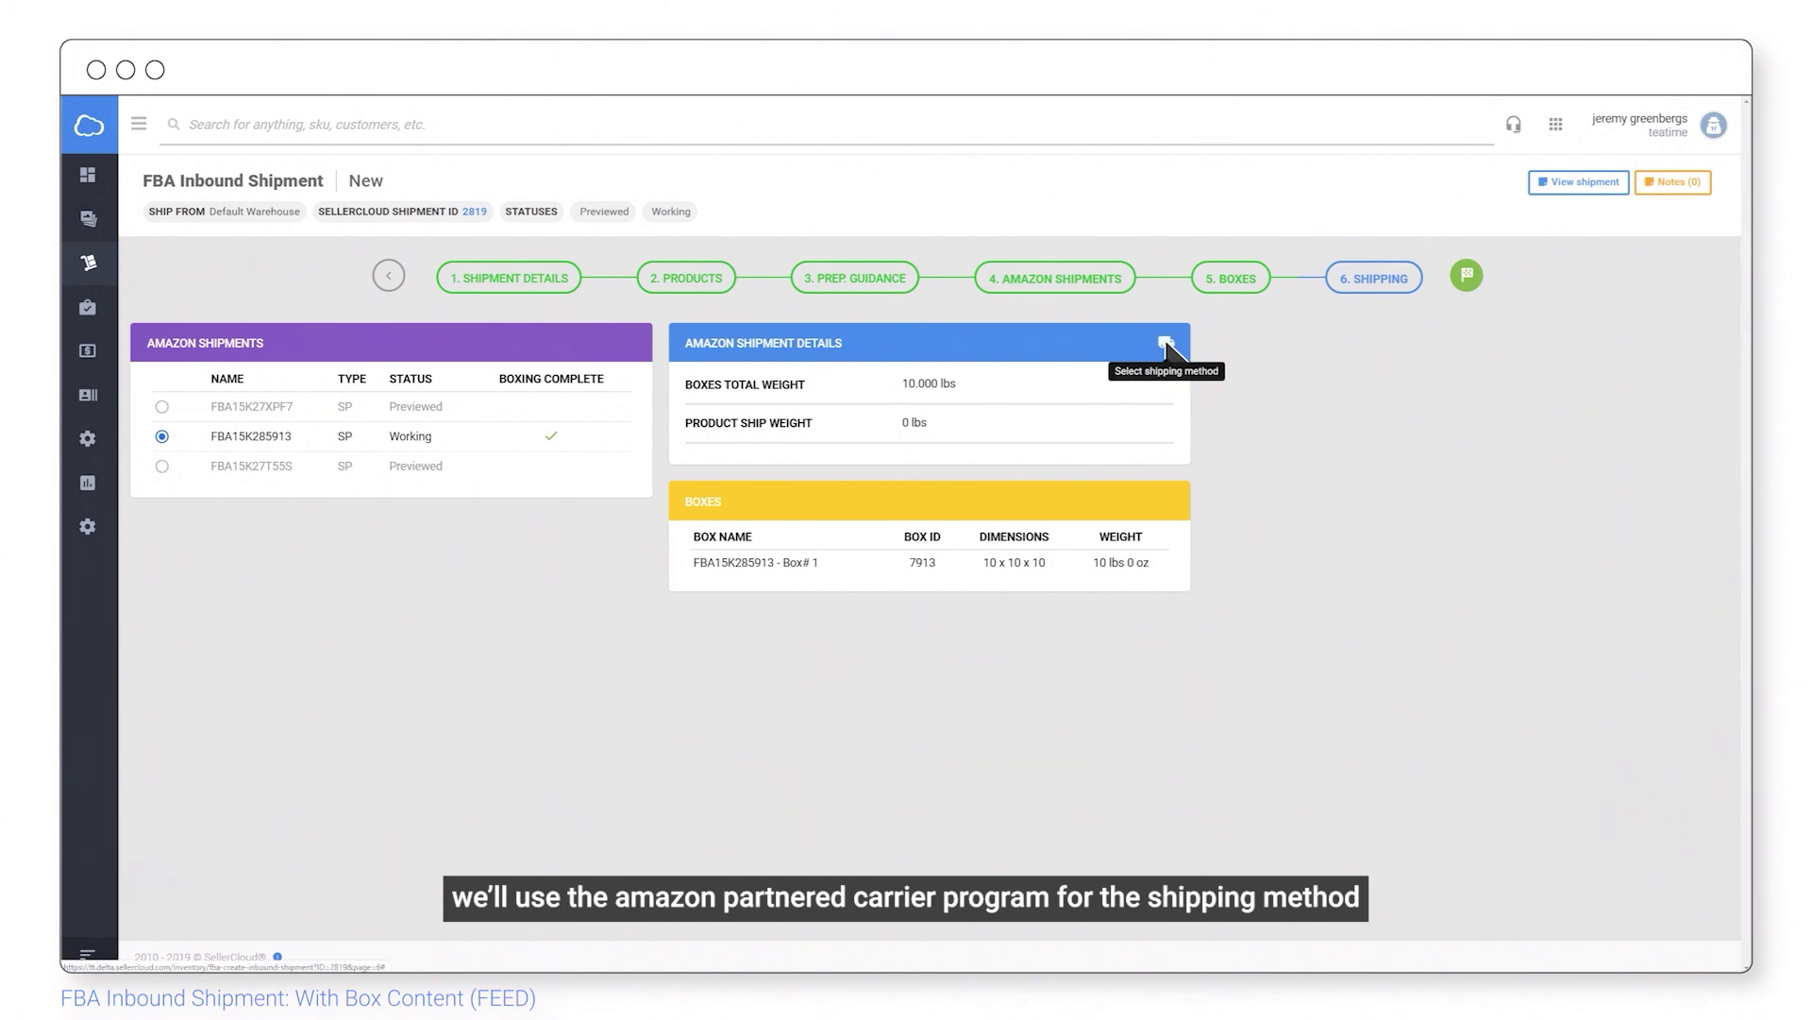
{"action": "left_click", "coordinate": [1166, 346]}
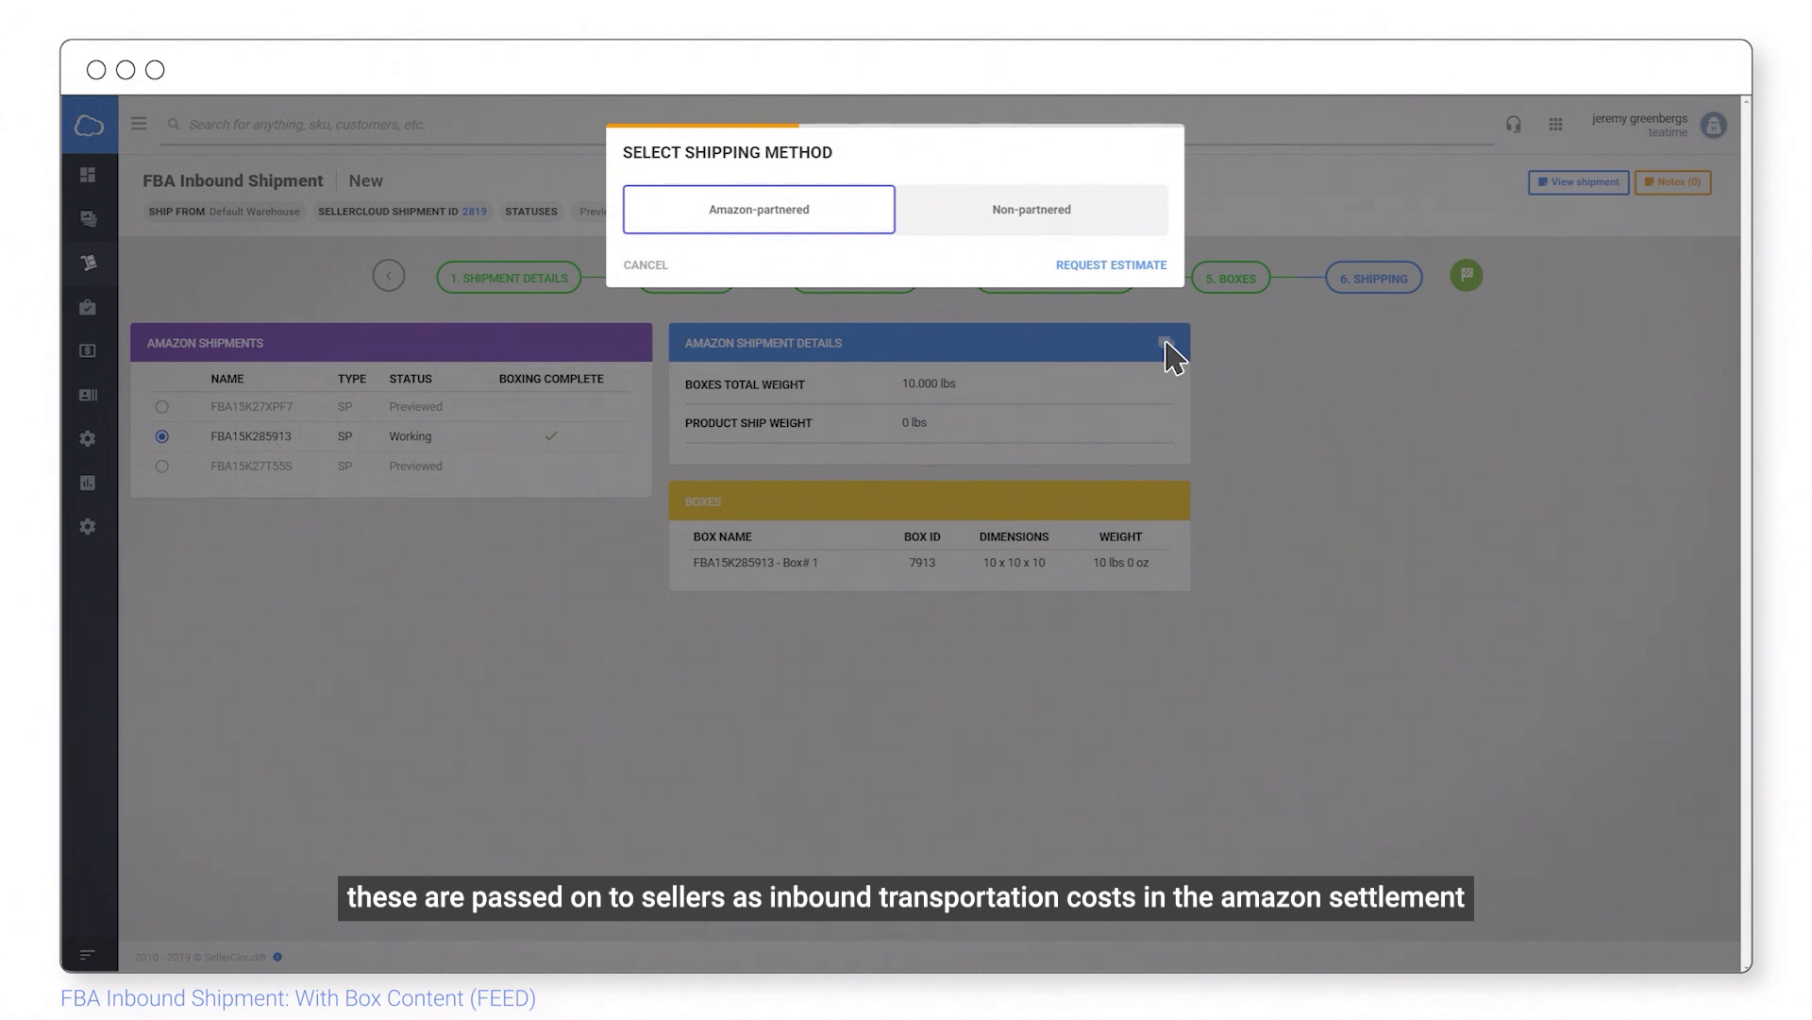
{"action": "left_click", "coordinate": [1108, 264]}
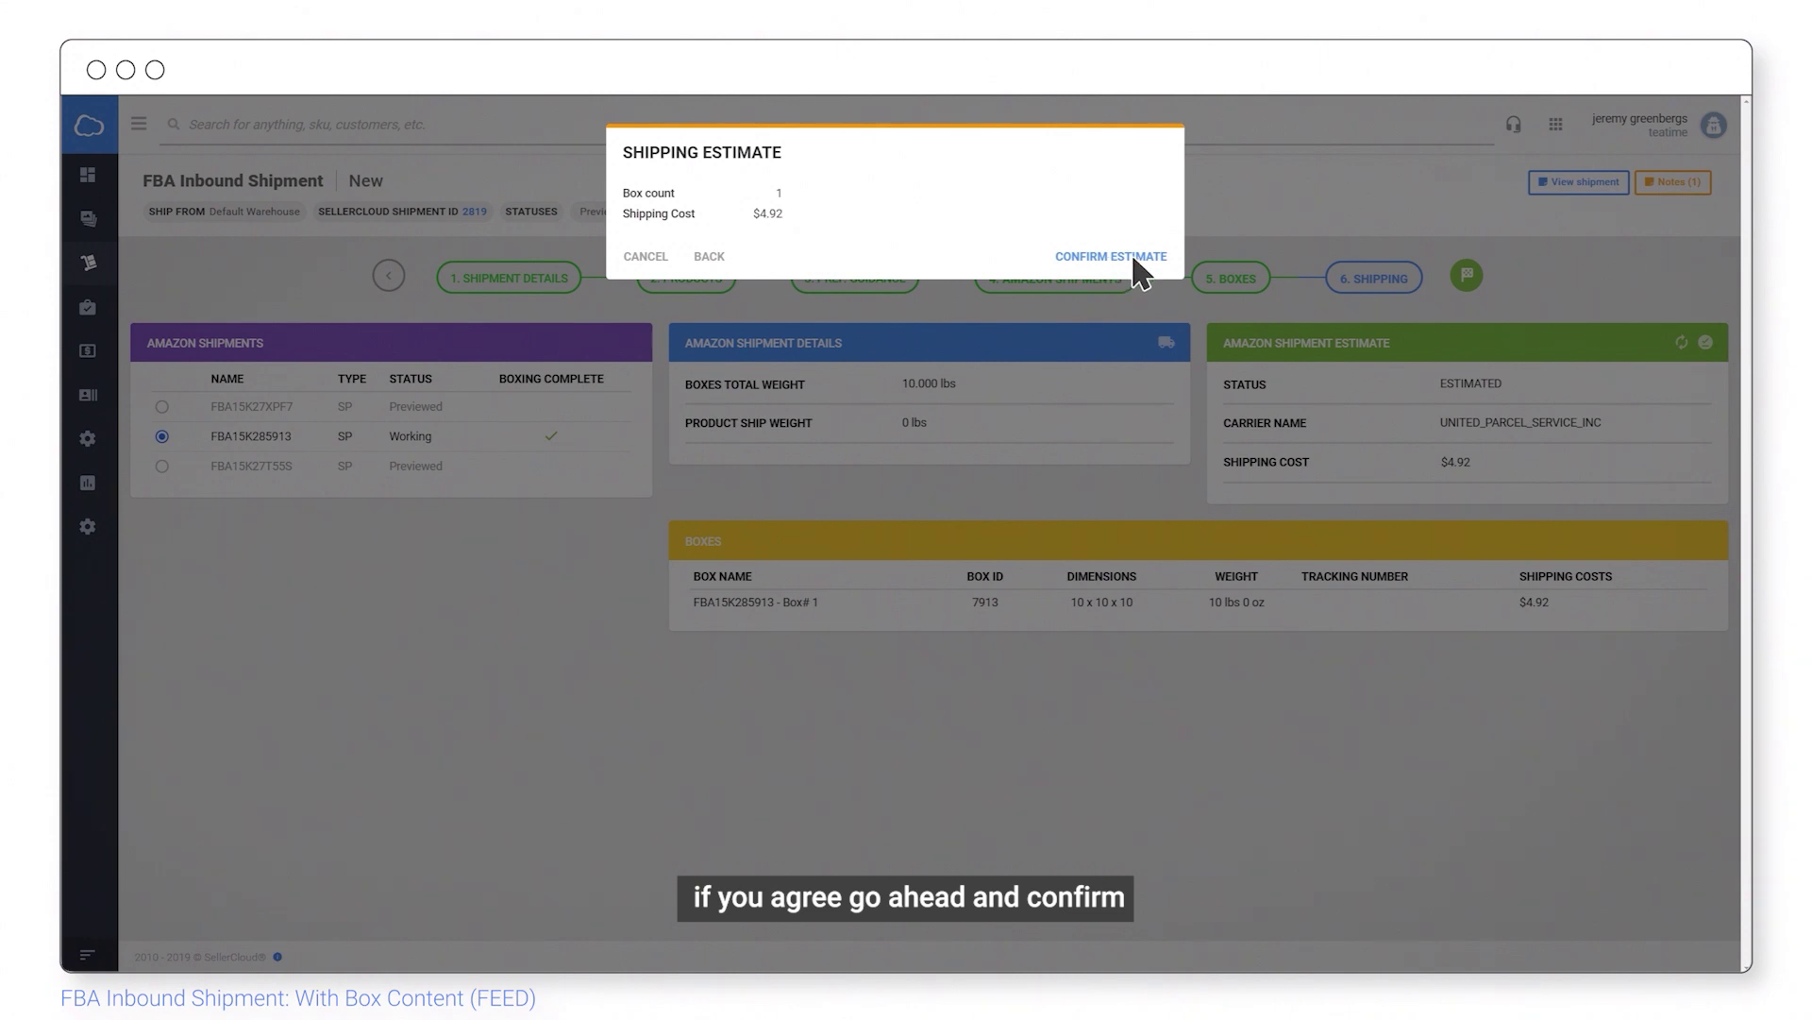
{"action": "left_click", "coordinate": [1131, 252]}
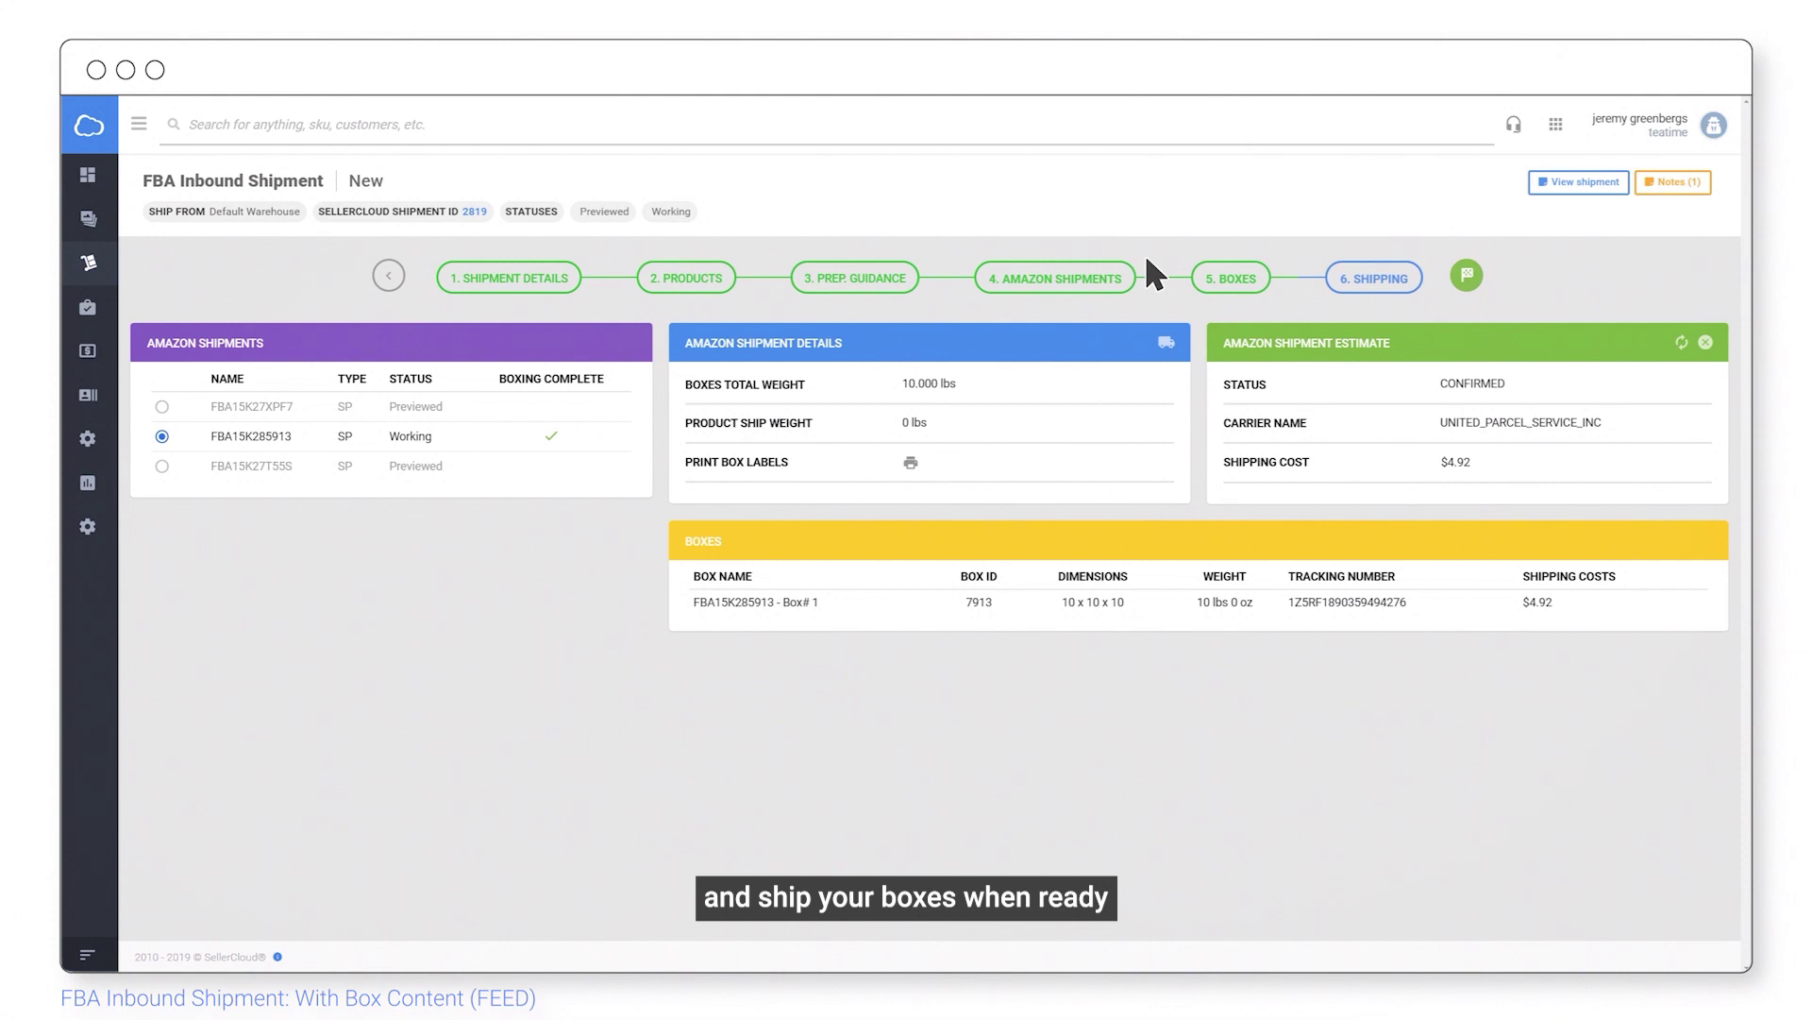
{"action": "left_click", "coordinate": [1467, 275]}
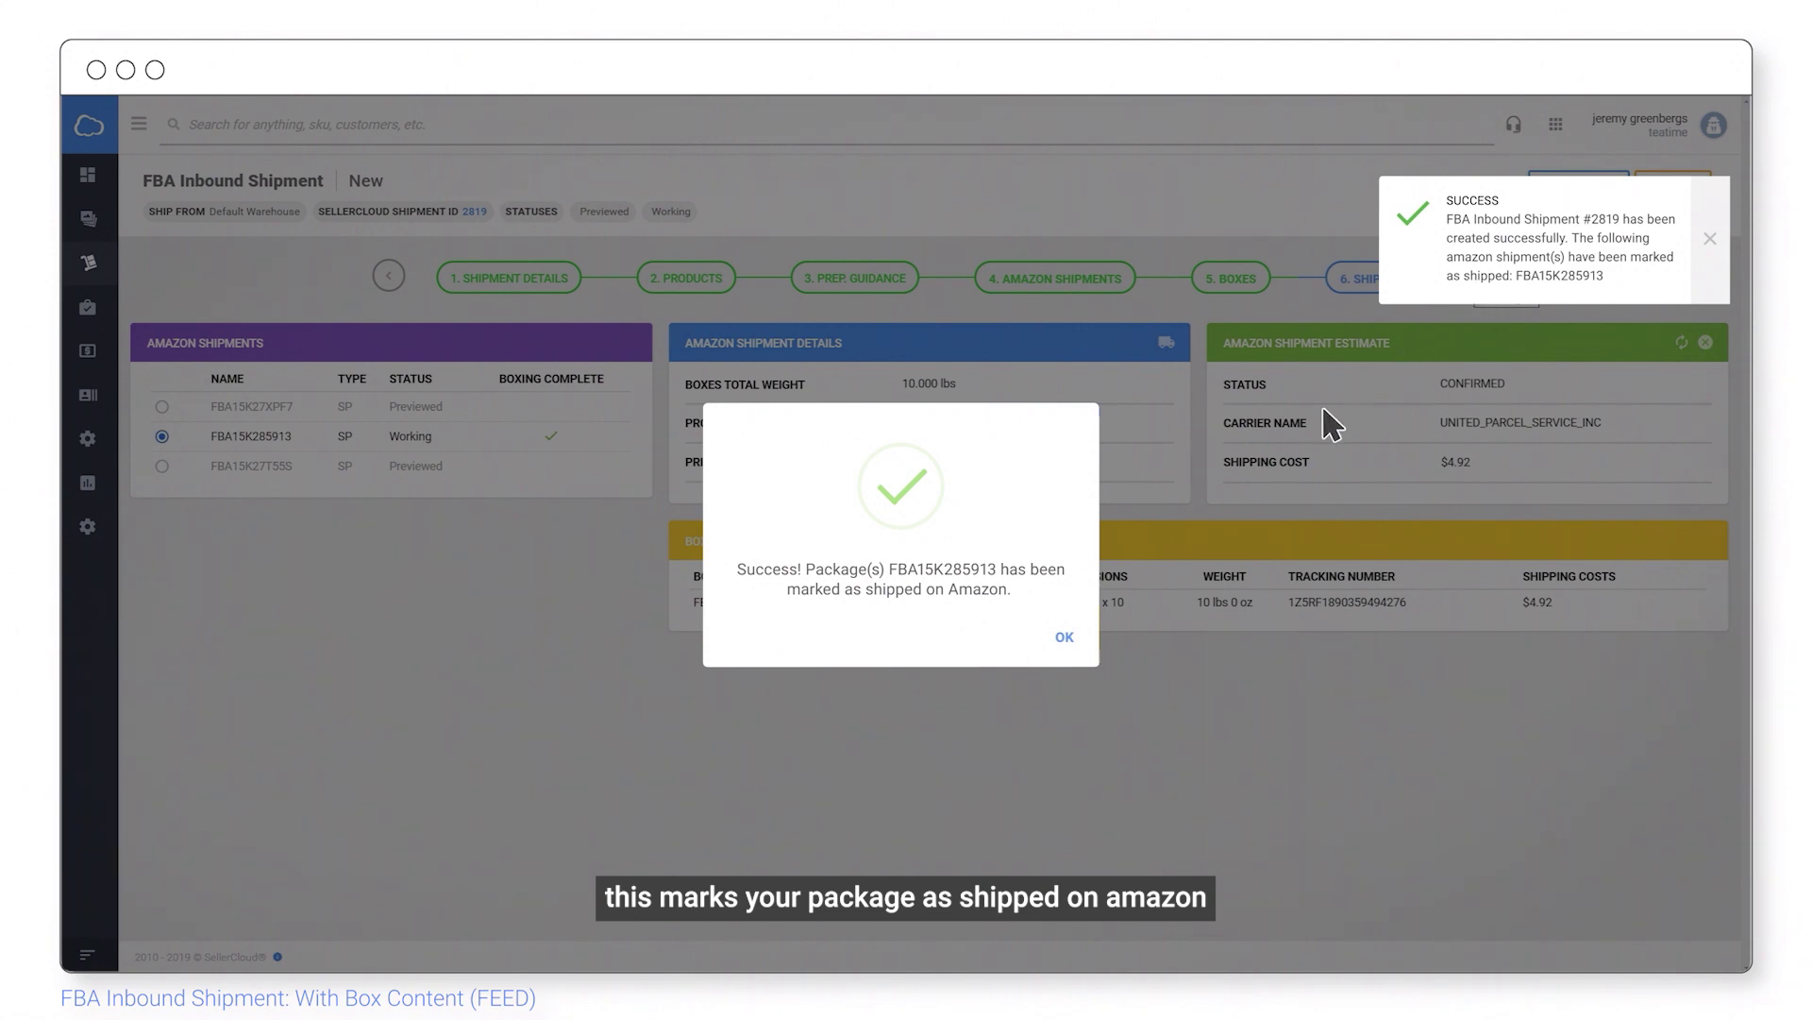
Step: Dismiss the shipping success message with OK
{"action": "left_click", "coordinate": [1064, 636]}
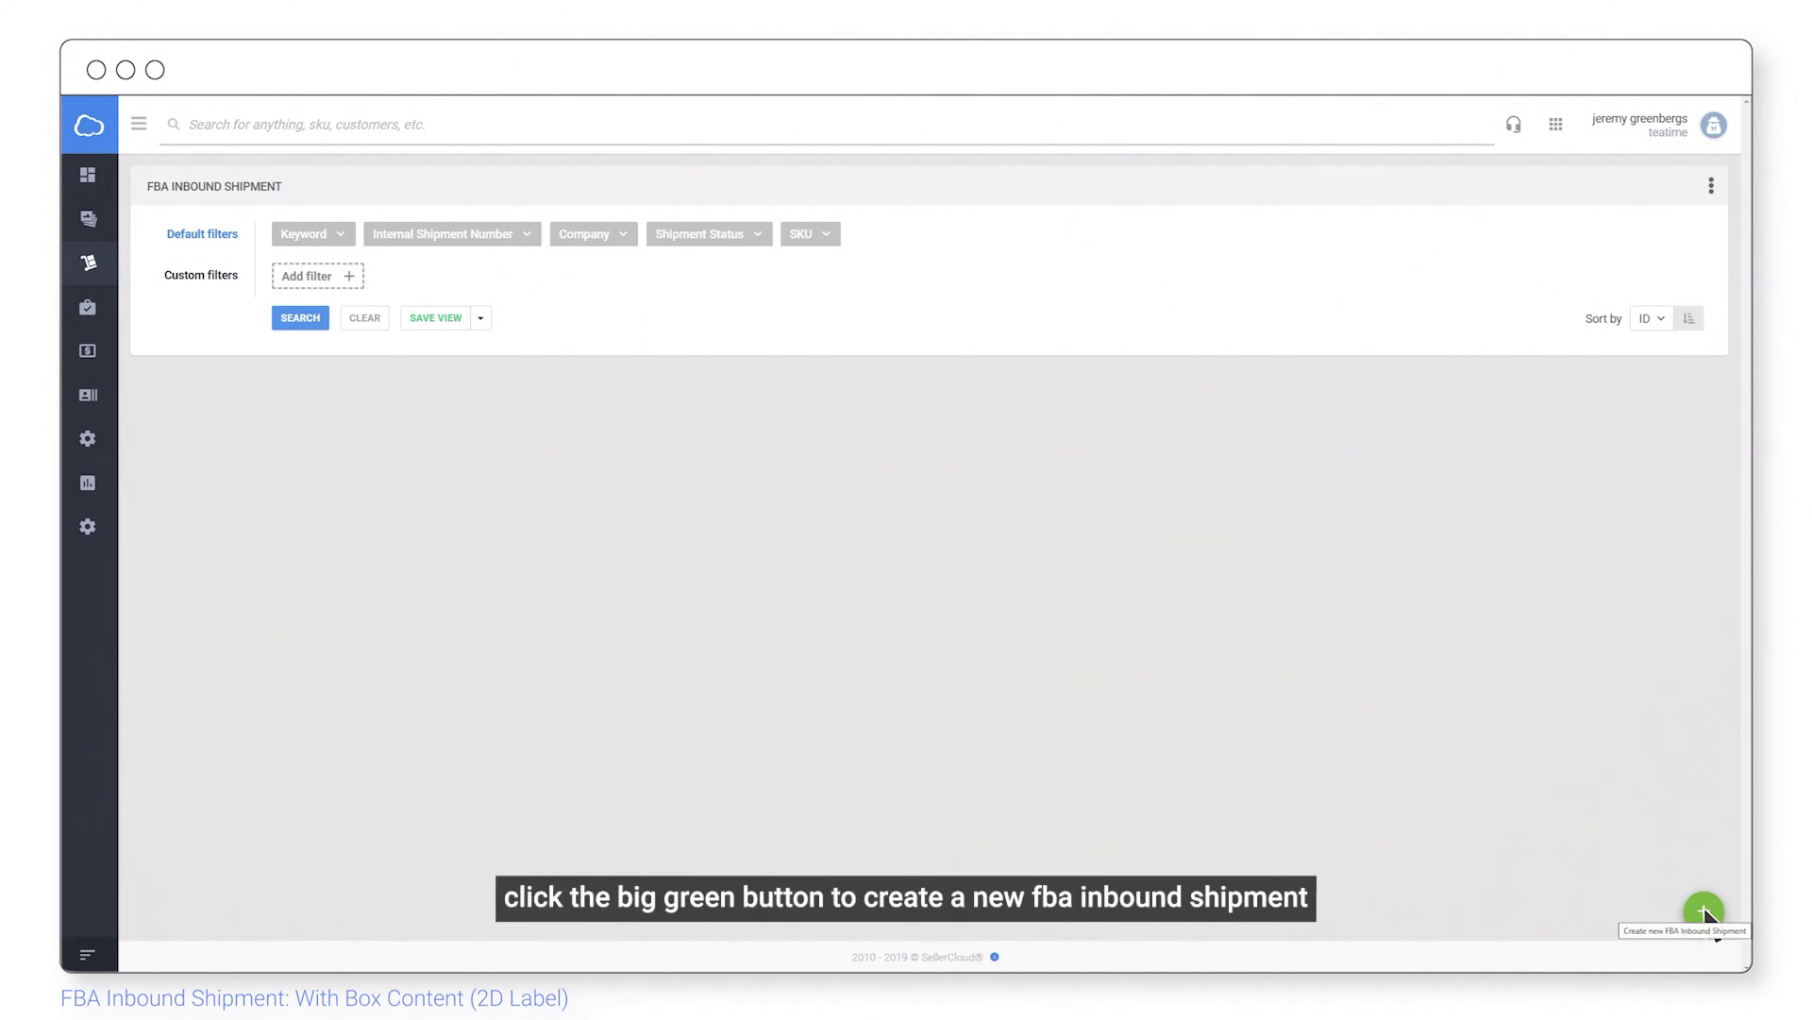
Step: Create a new FBA inbound shipment with 2D_BARCODE as its box content source
{"action": "left_click", "coordinate": [1707, 913]}
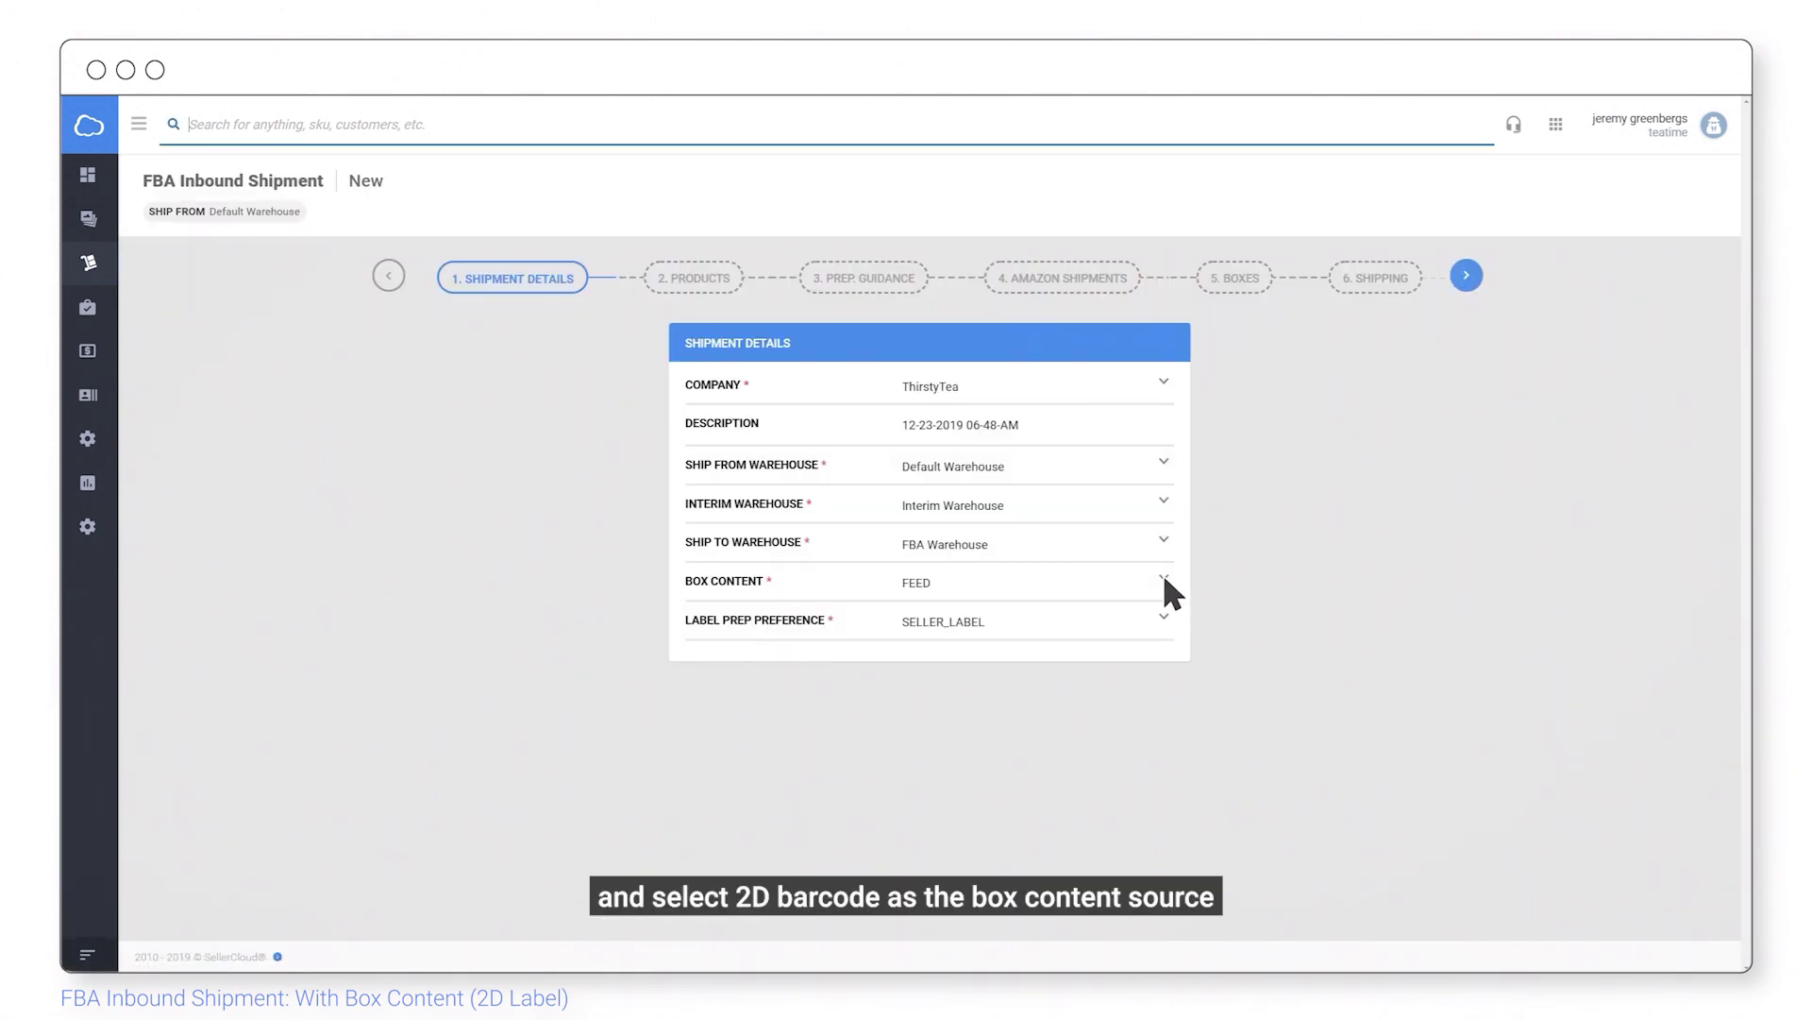
{"action": "left_click", "coordinate": [1163, 574]}
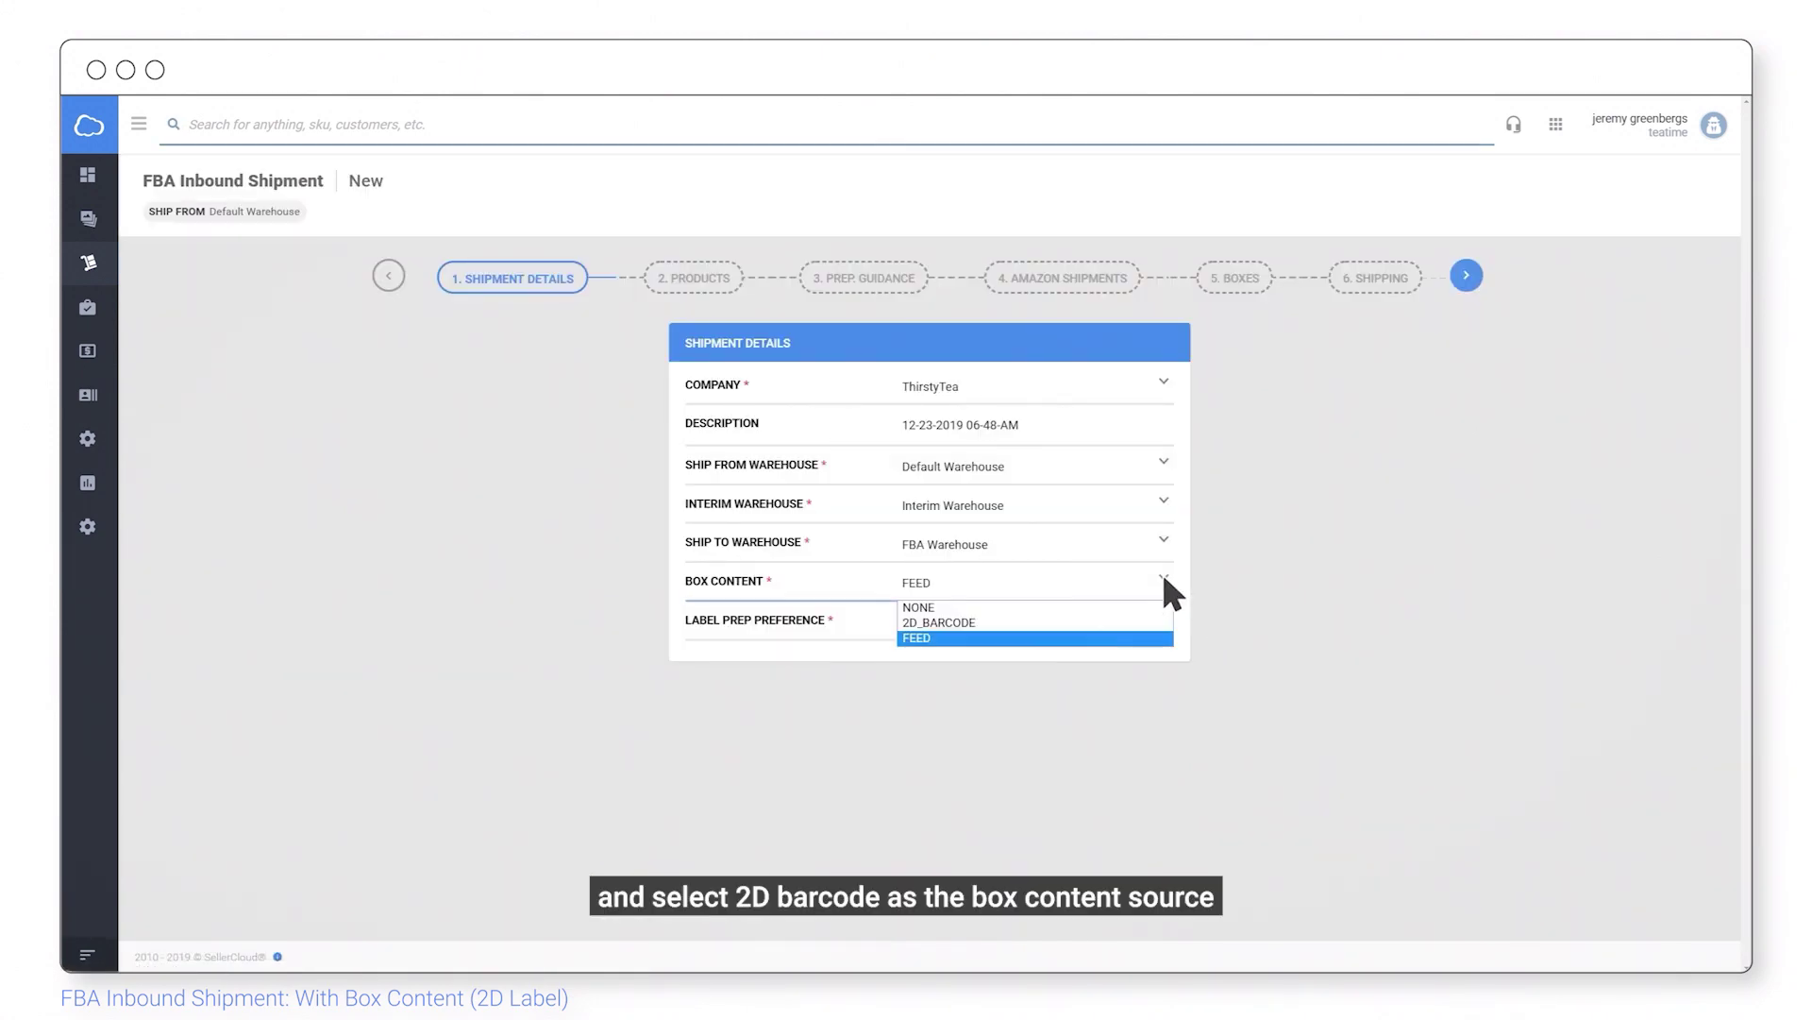
{"action": "left_click", "coordinate": [1109, 622]}
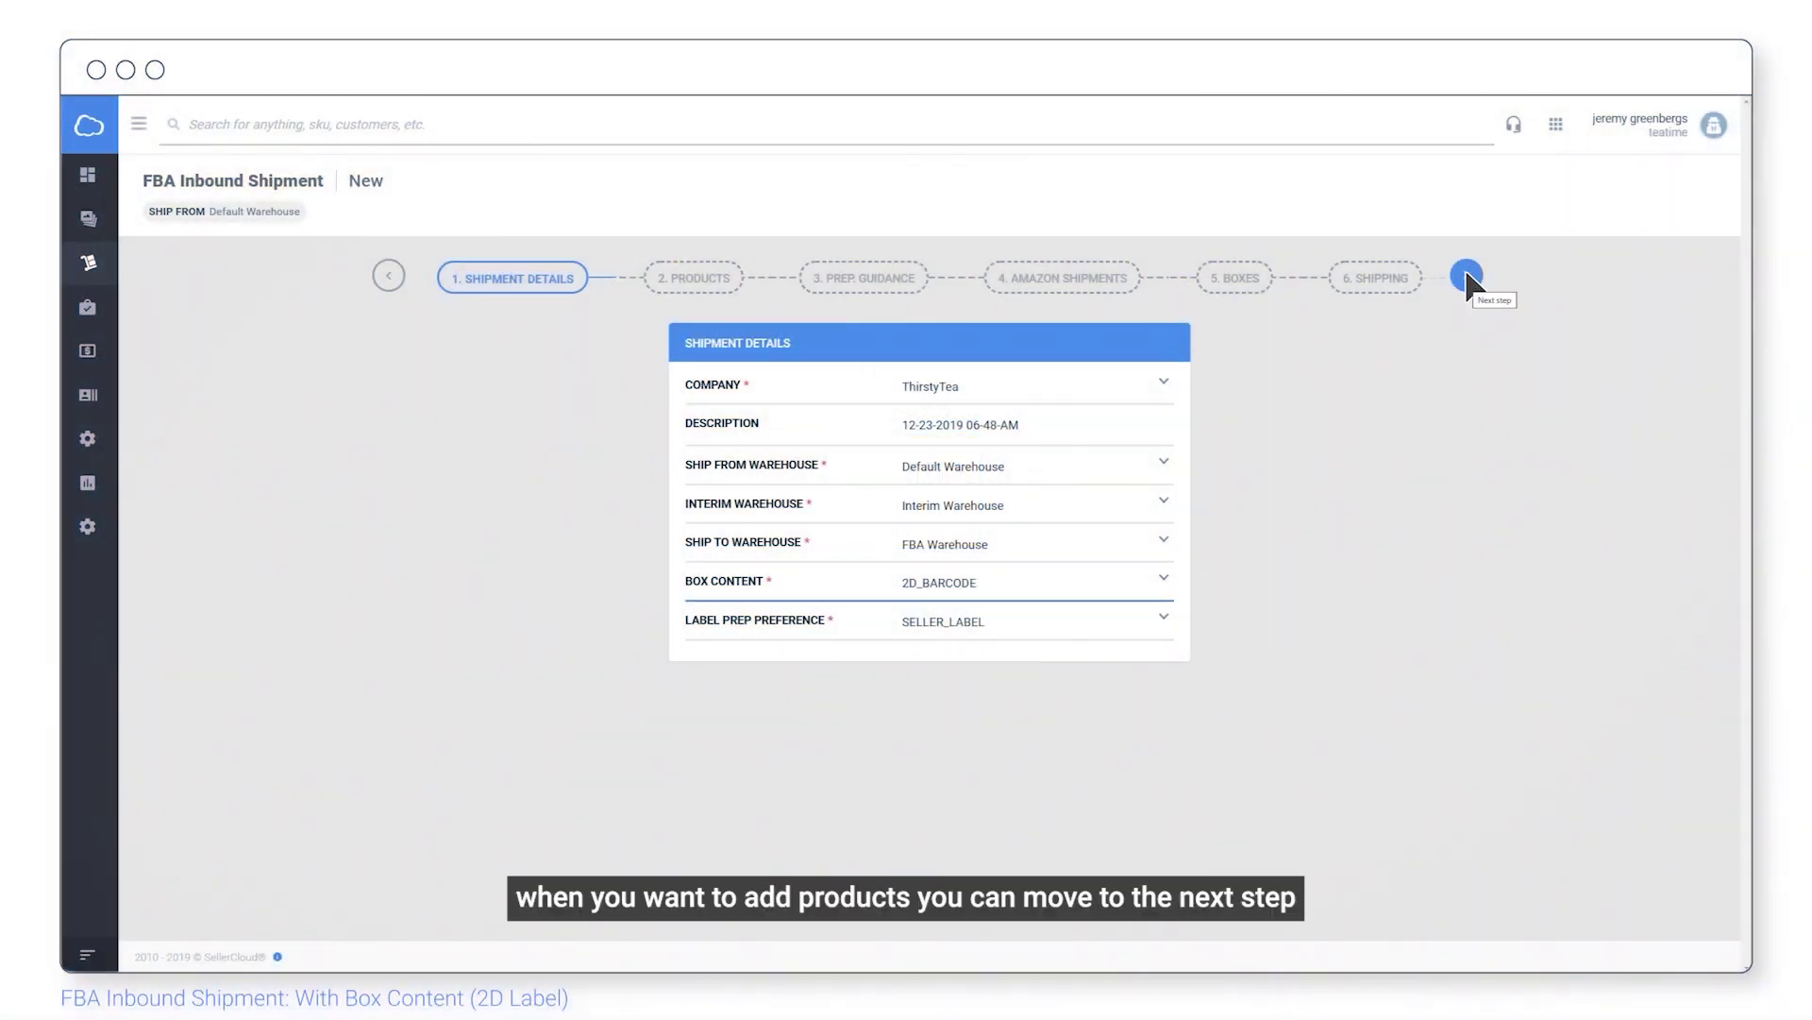
Step: Add 10 units of AQ69CXW, the Lanzar 6x9 marine speakers, to the 2D barcode shipment
{"action": "left_click", "coordinate": [1467, 276]}
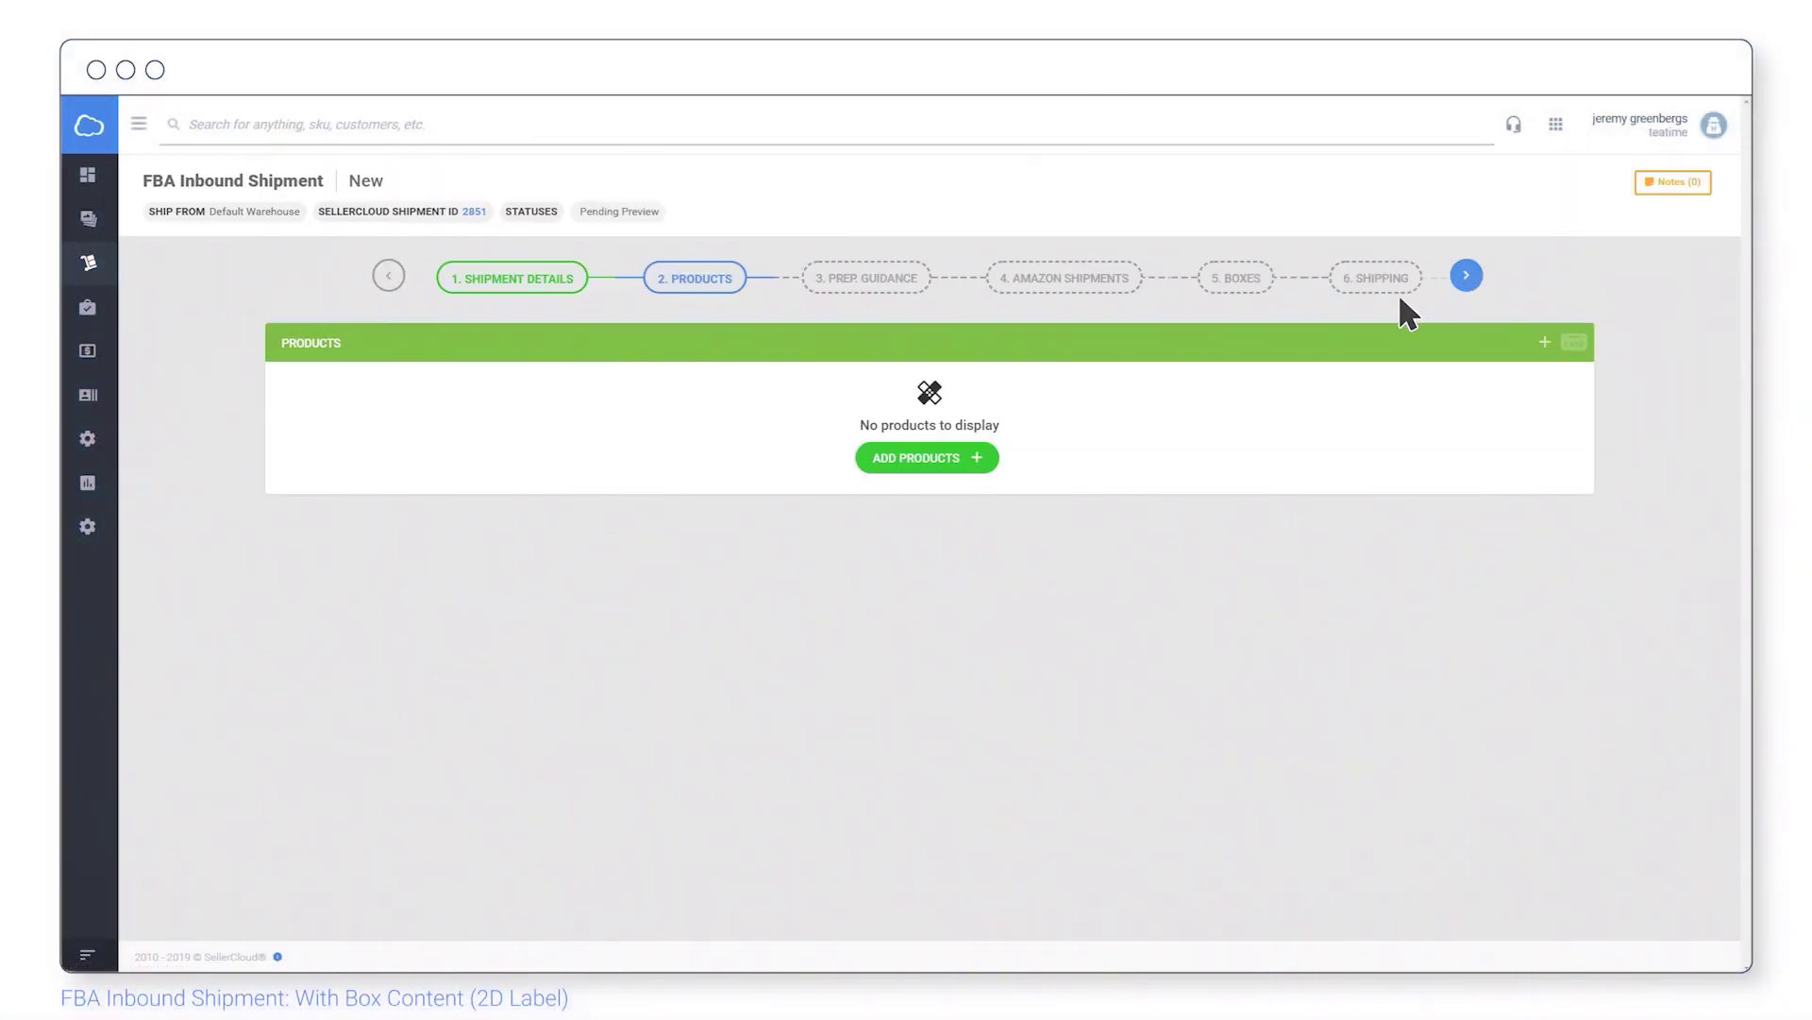
{"action": "left_click", "coordinate": [975, 454]}
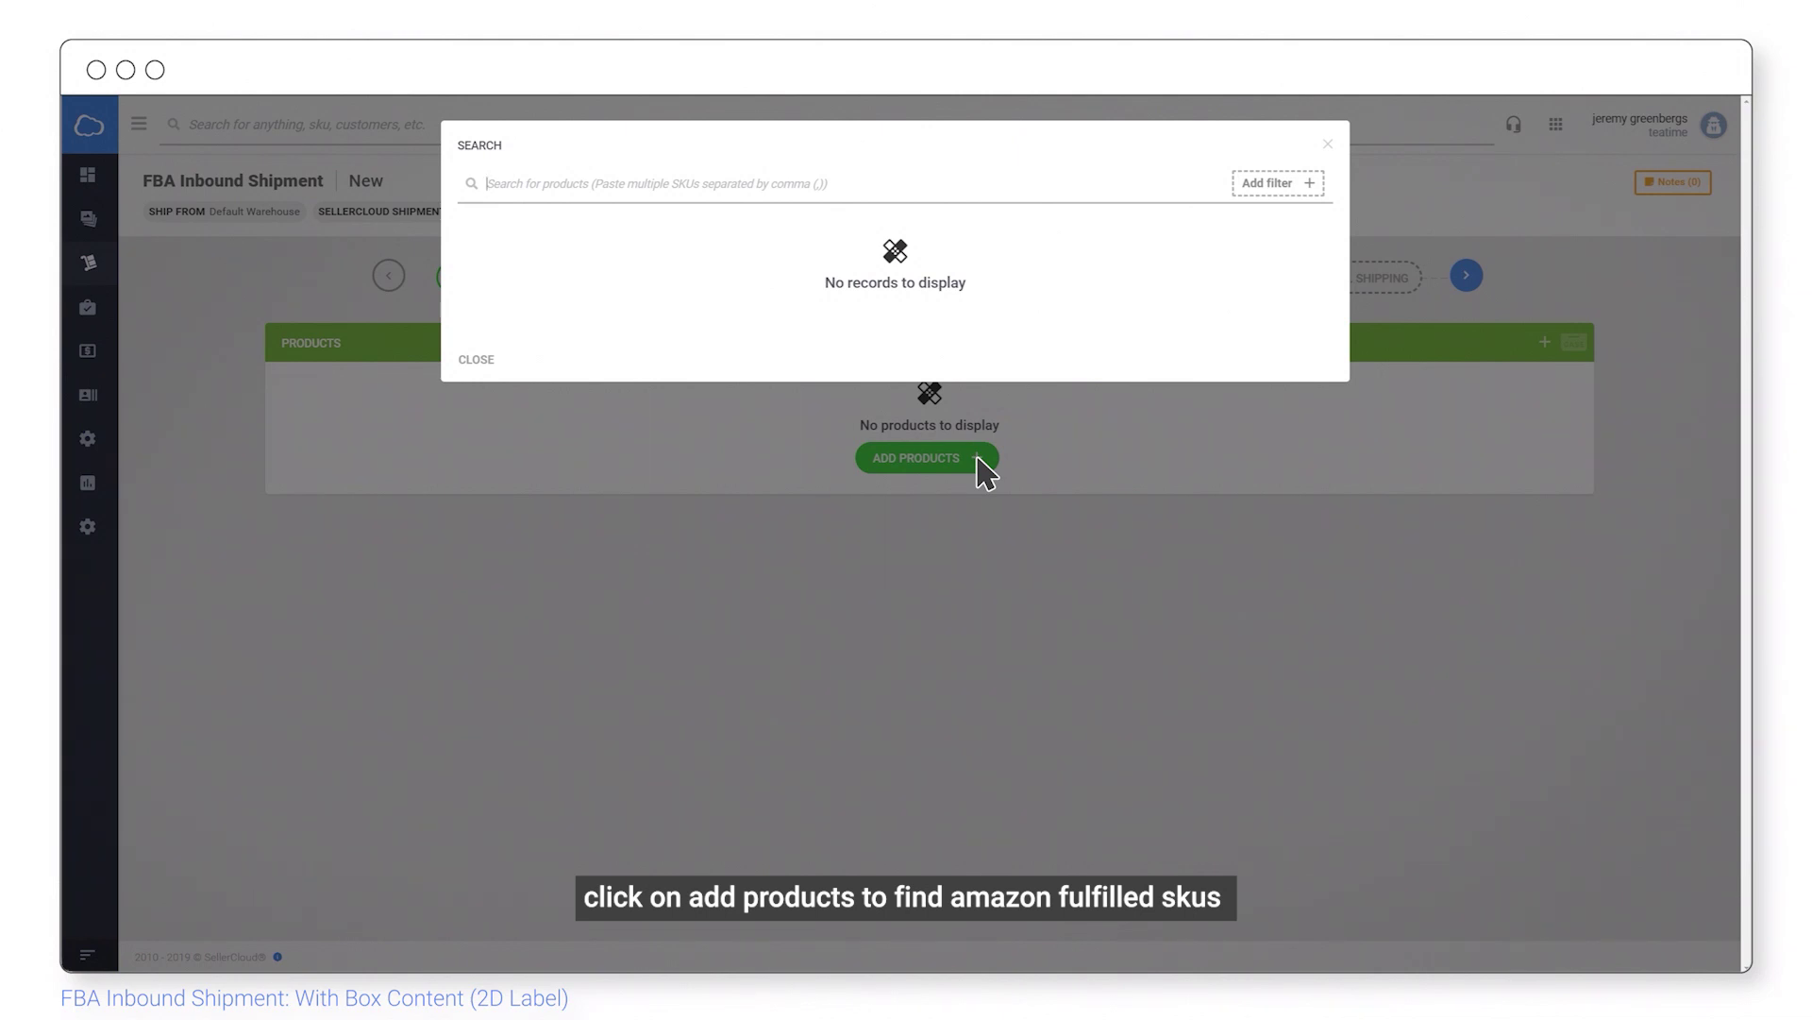
{"action": "type", "text": "AQ69CXW"}
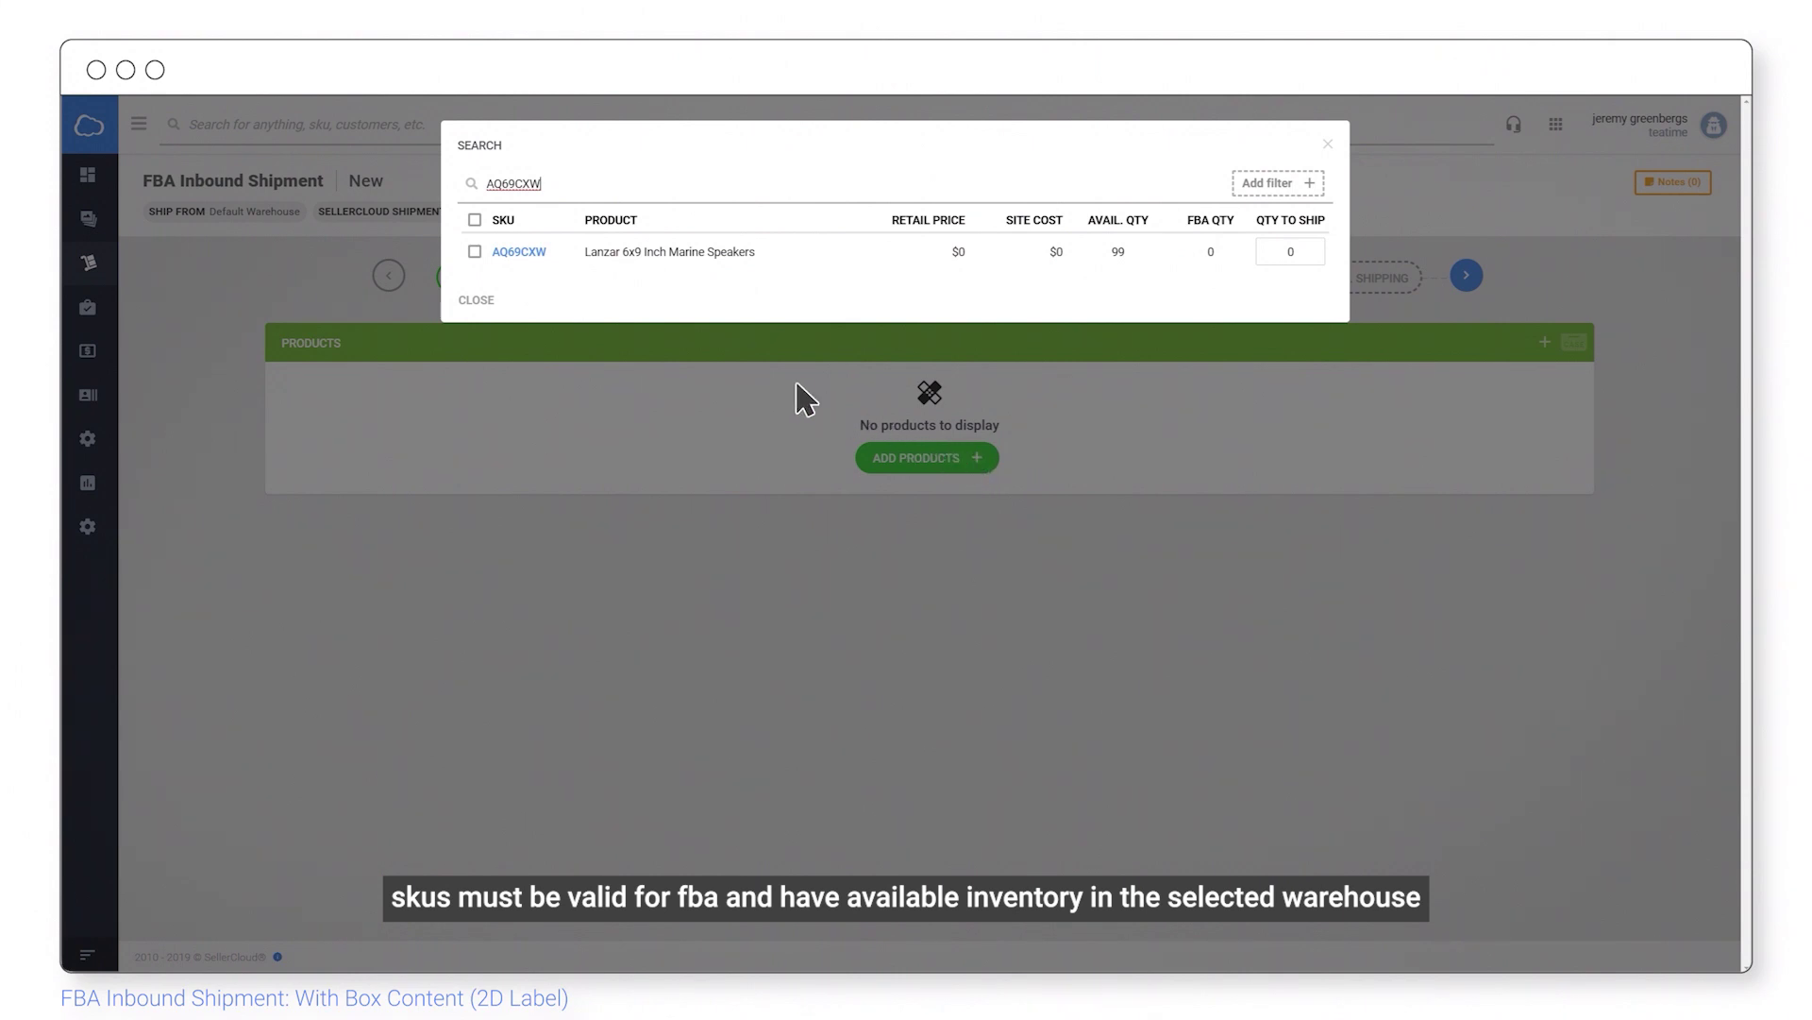
{"action": "left_click", "coordinate": [474, 251]}
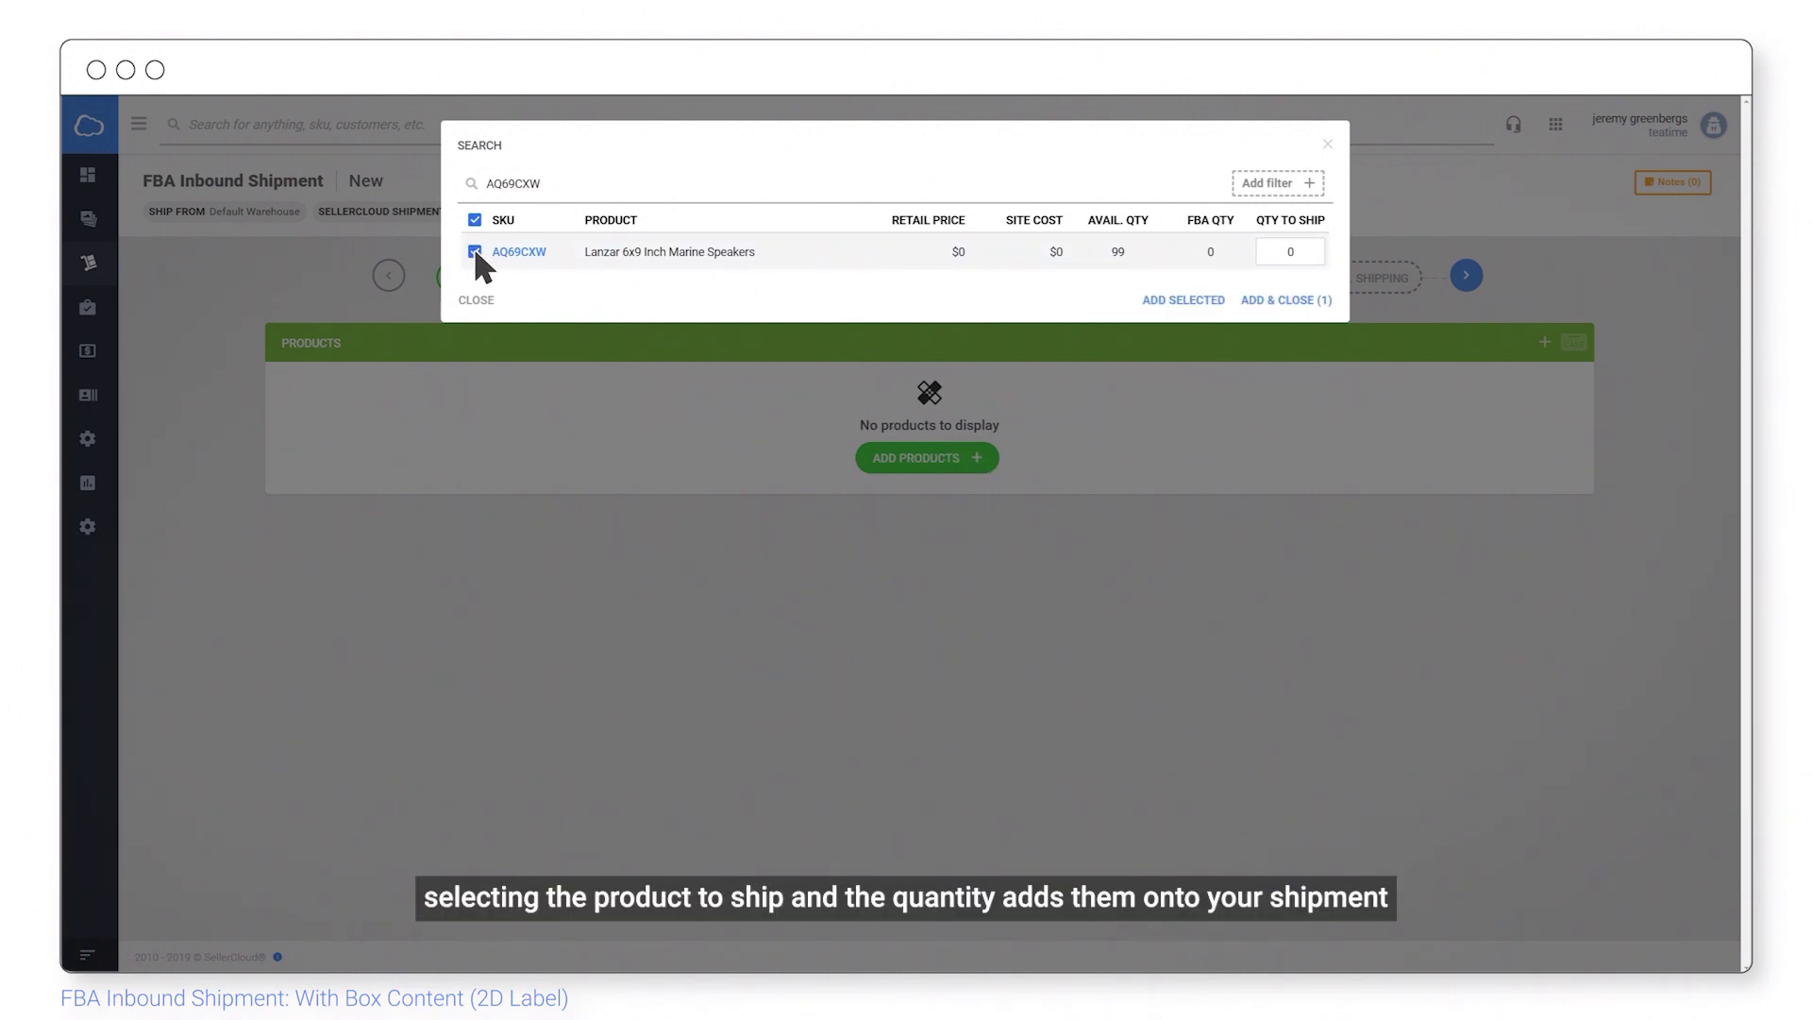
{"action": "left_click", "coordinate": [1290, 251]}
{"action": "type", "text": "10"}
{"action": "left_click", "coordinate": [1285, 299]}
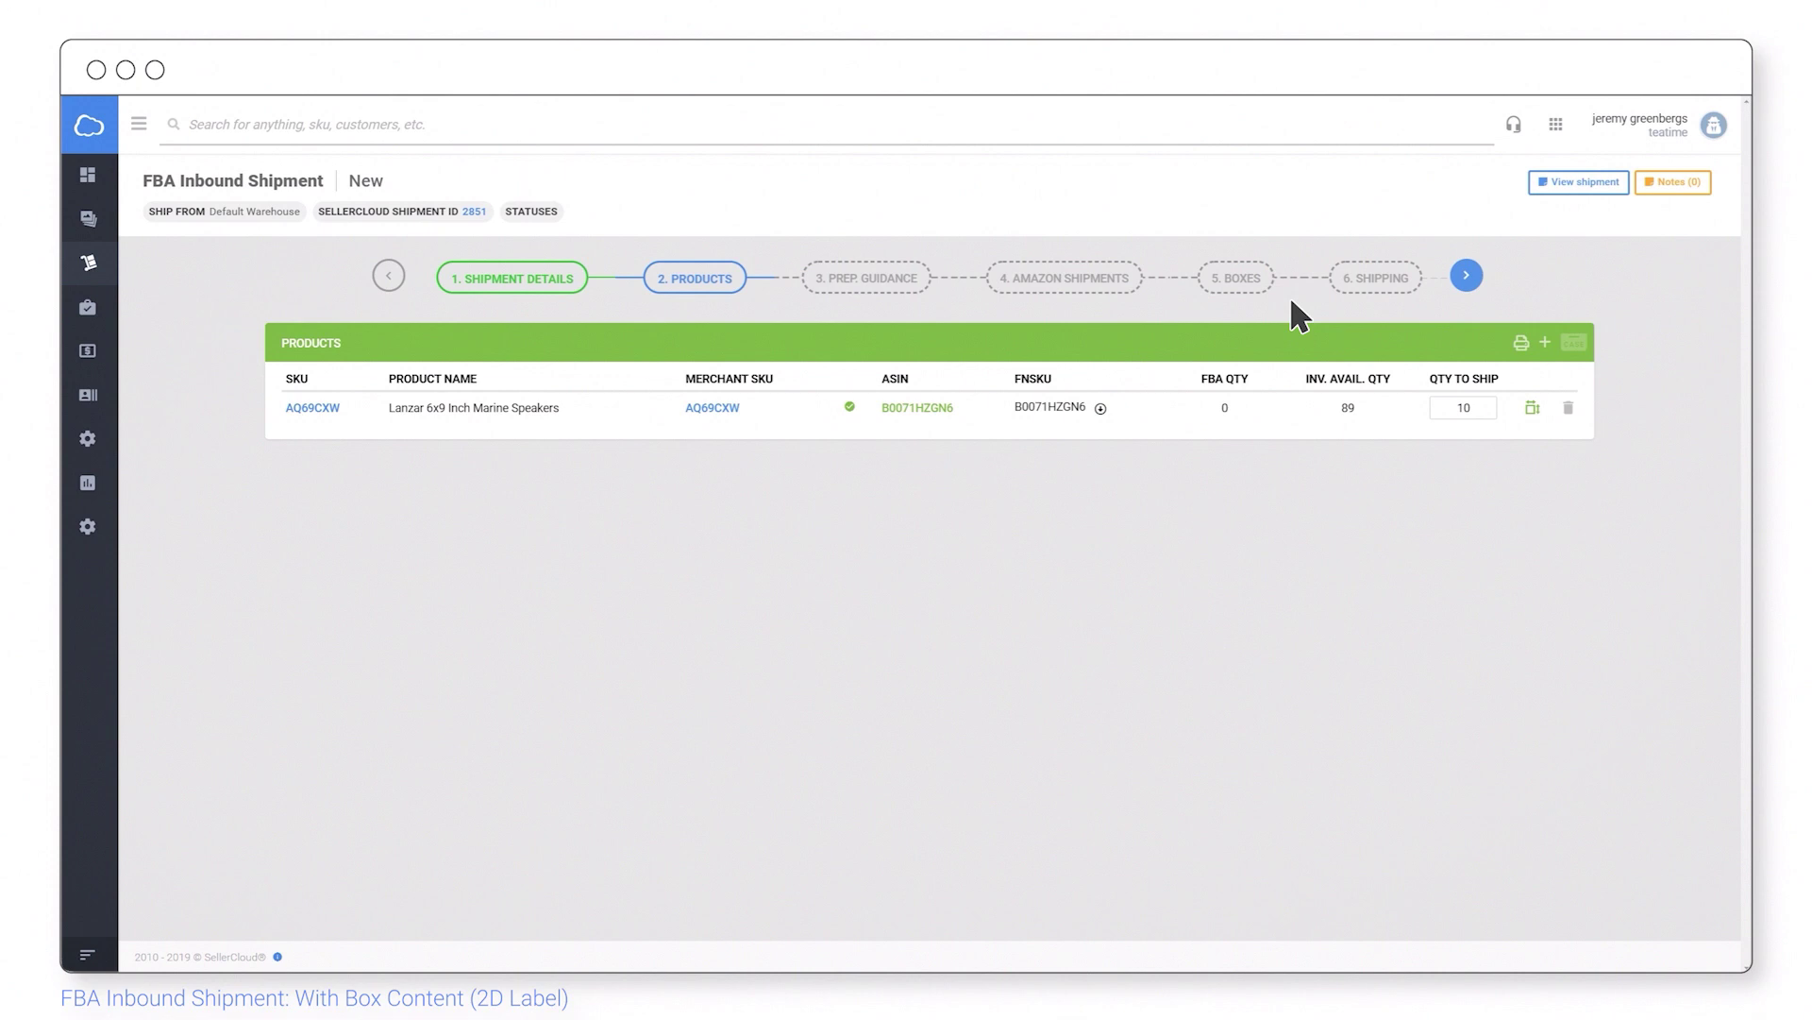
Step: Get Amazon's three-shipment preview and set shipment 9363 (TEB6) to Working
{"action": "left_click", "coordinate": [1467, 277]}
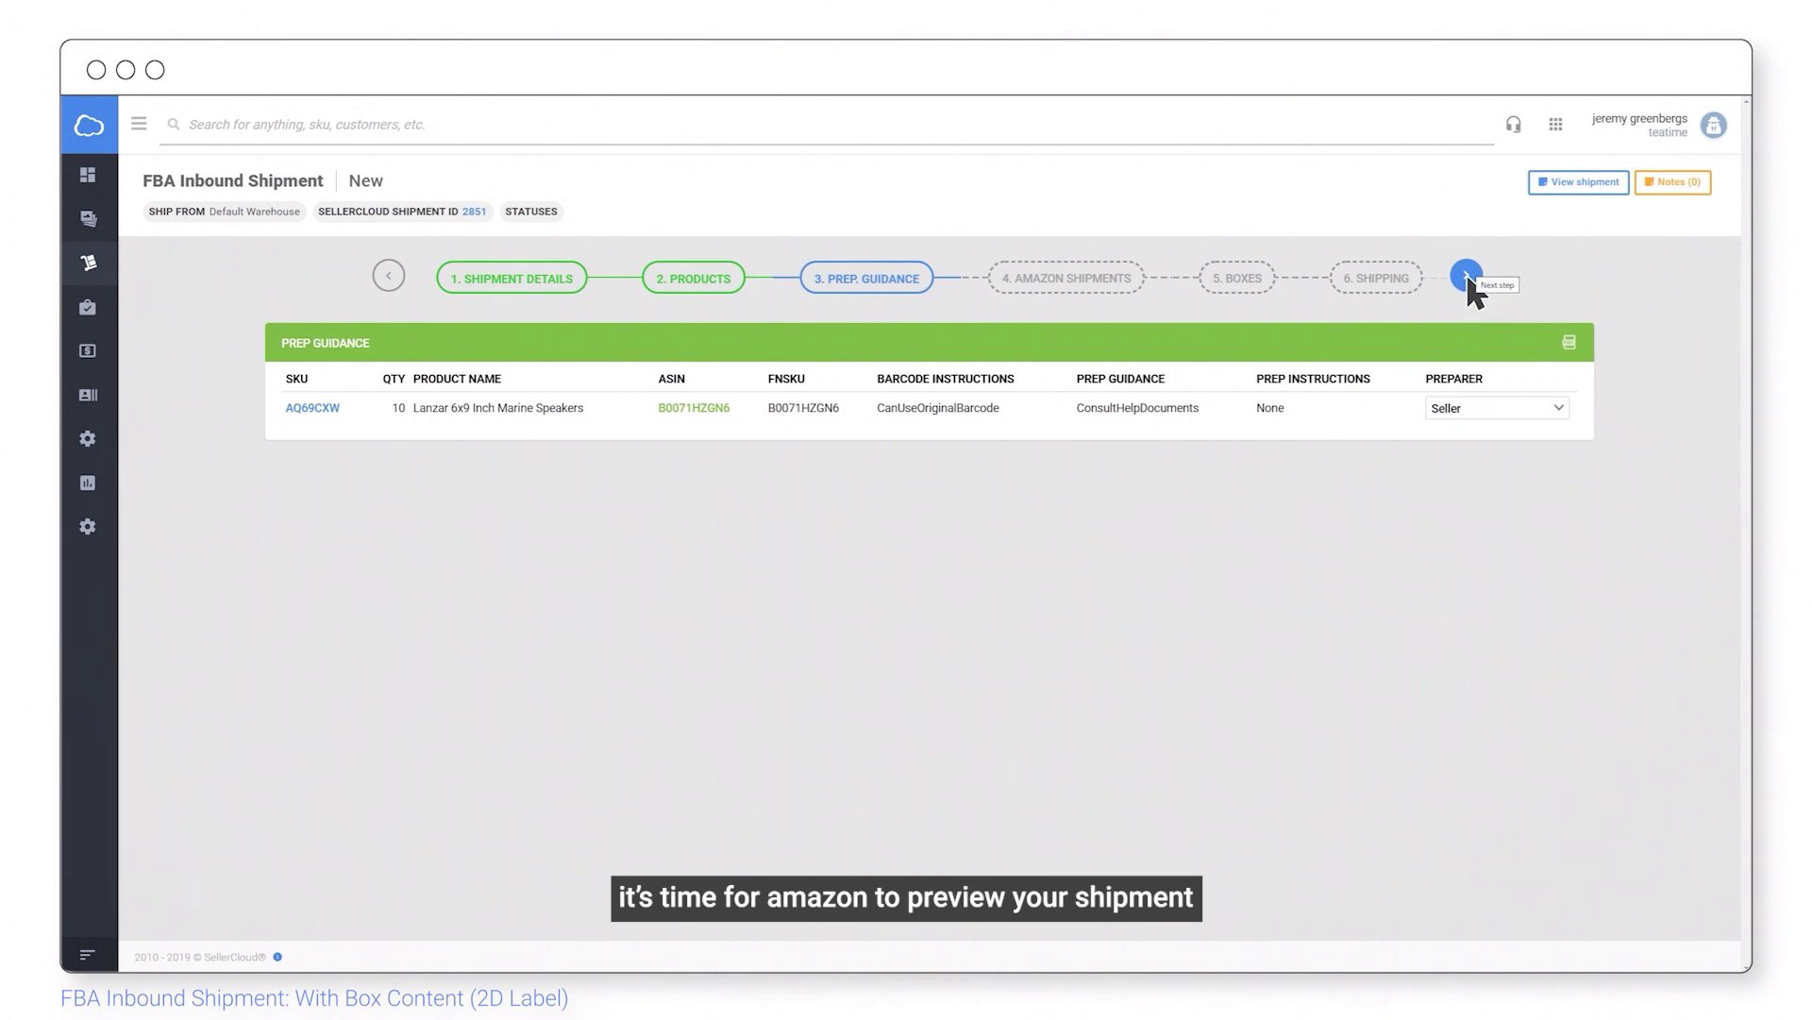
{"action": "left_click", "coordinate": [1467, 275]}
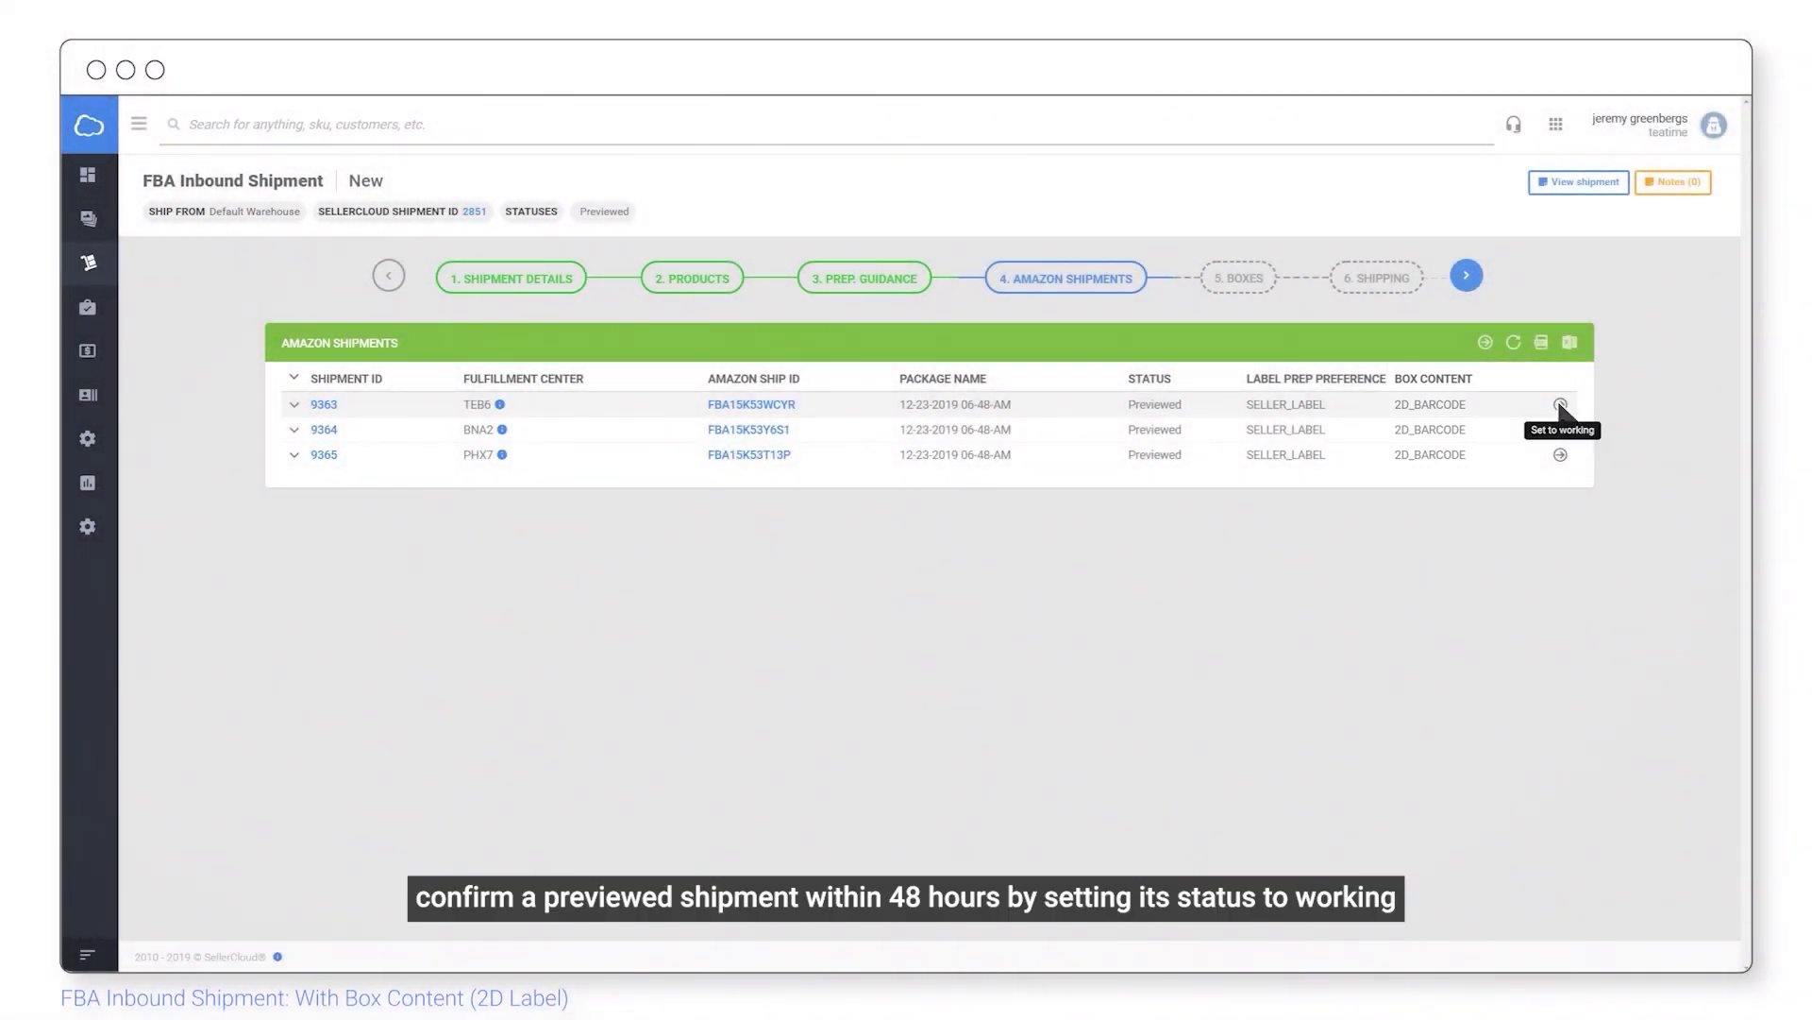
{"action": "left_click", "coordinate": [1560, 406]}
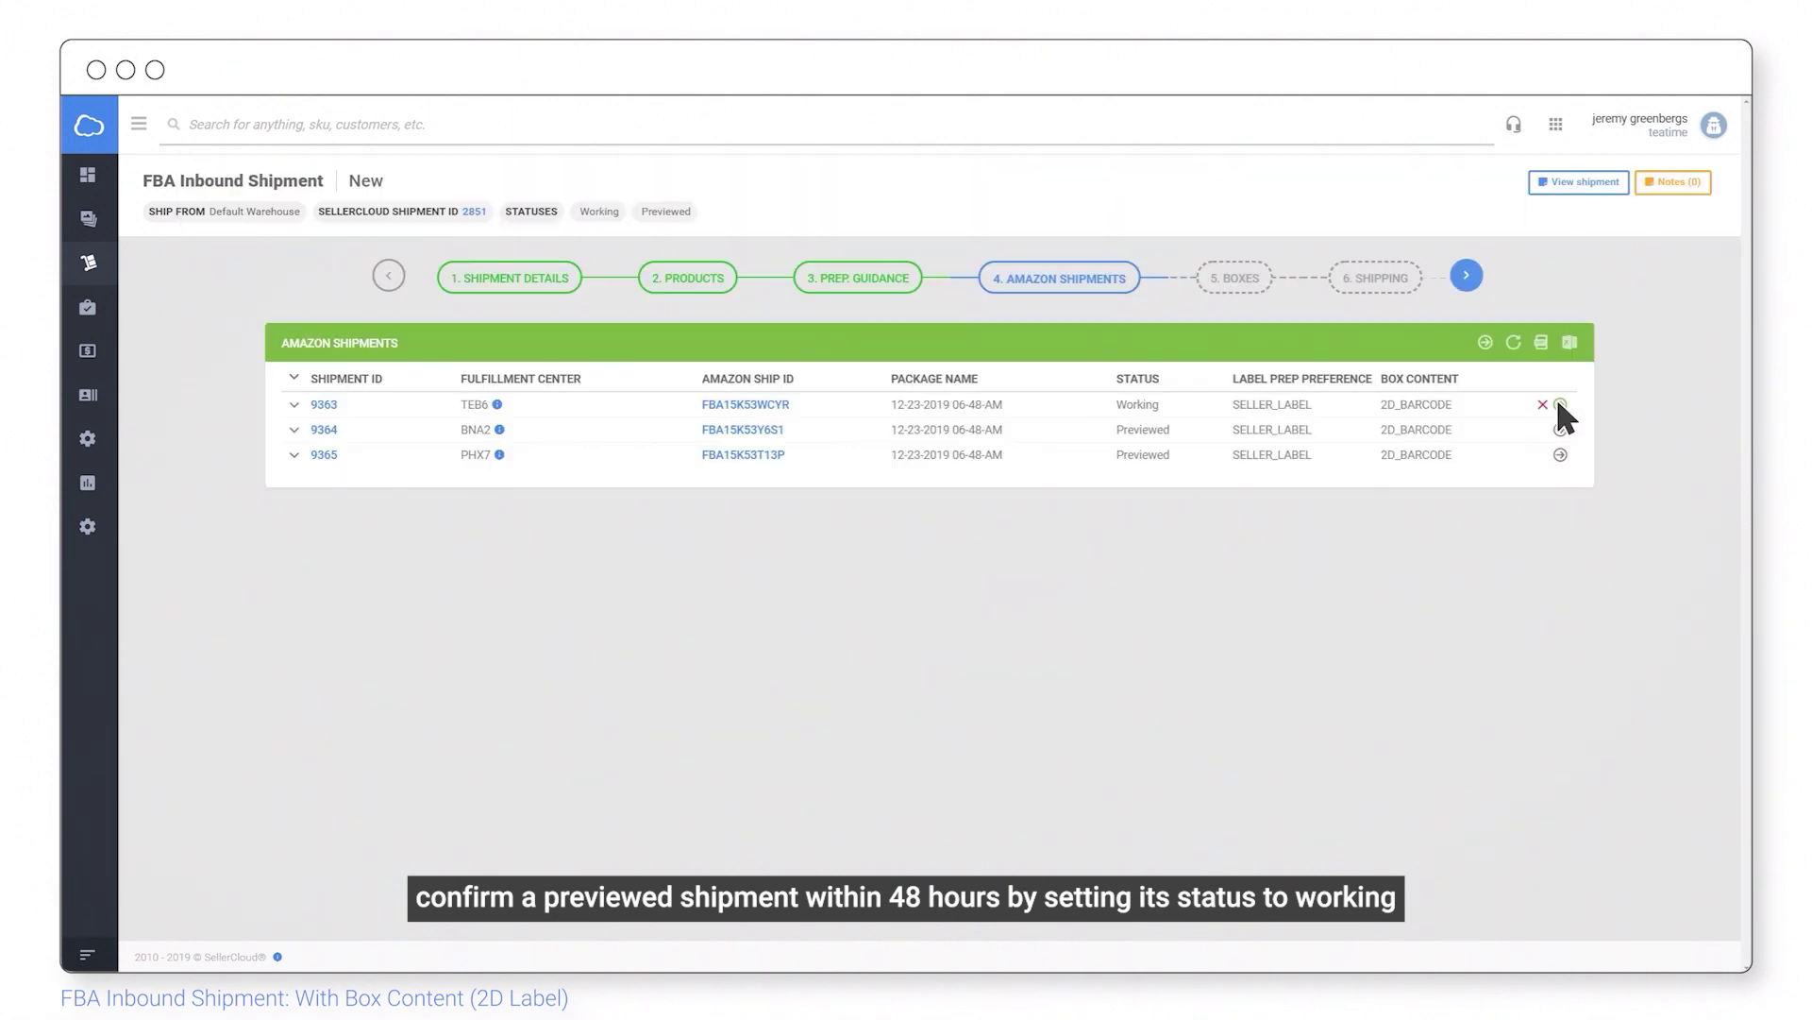
Step: Move all 3 AQ69CXW units into Box# 1 of shipment 9363
{"action": "left_click", "coordinate": [1469, 274]}
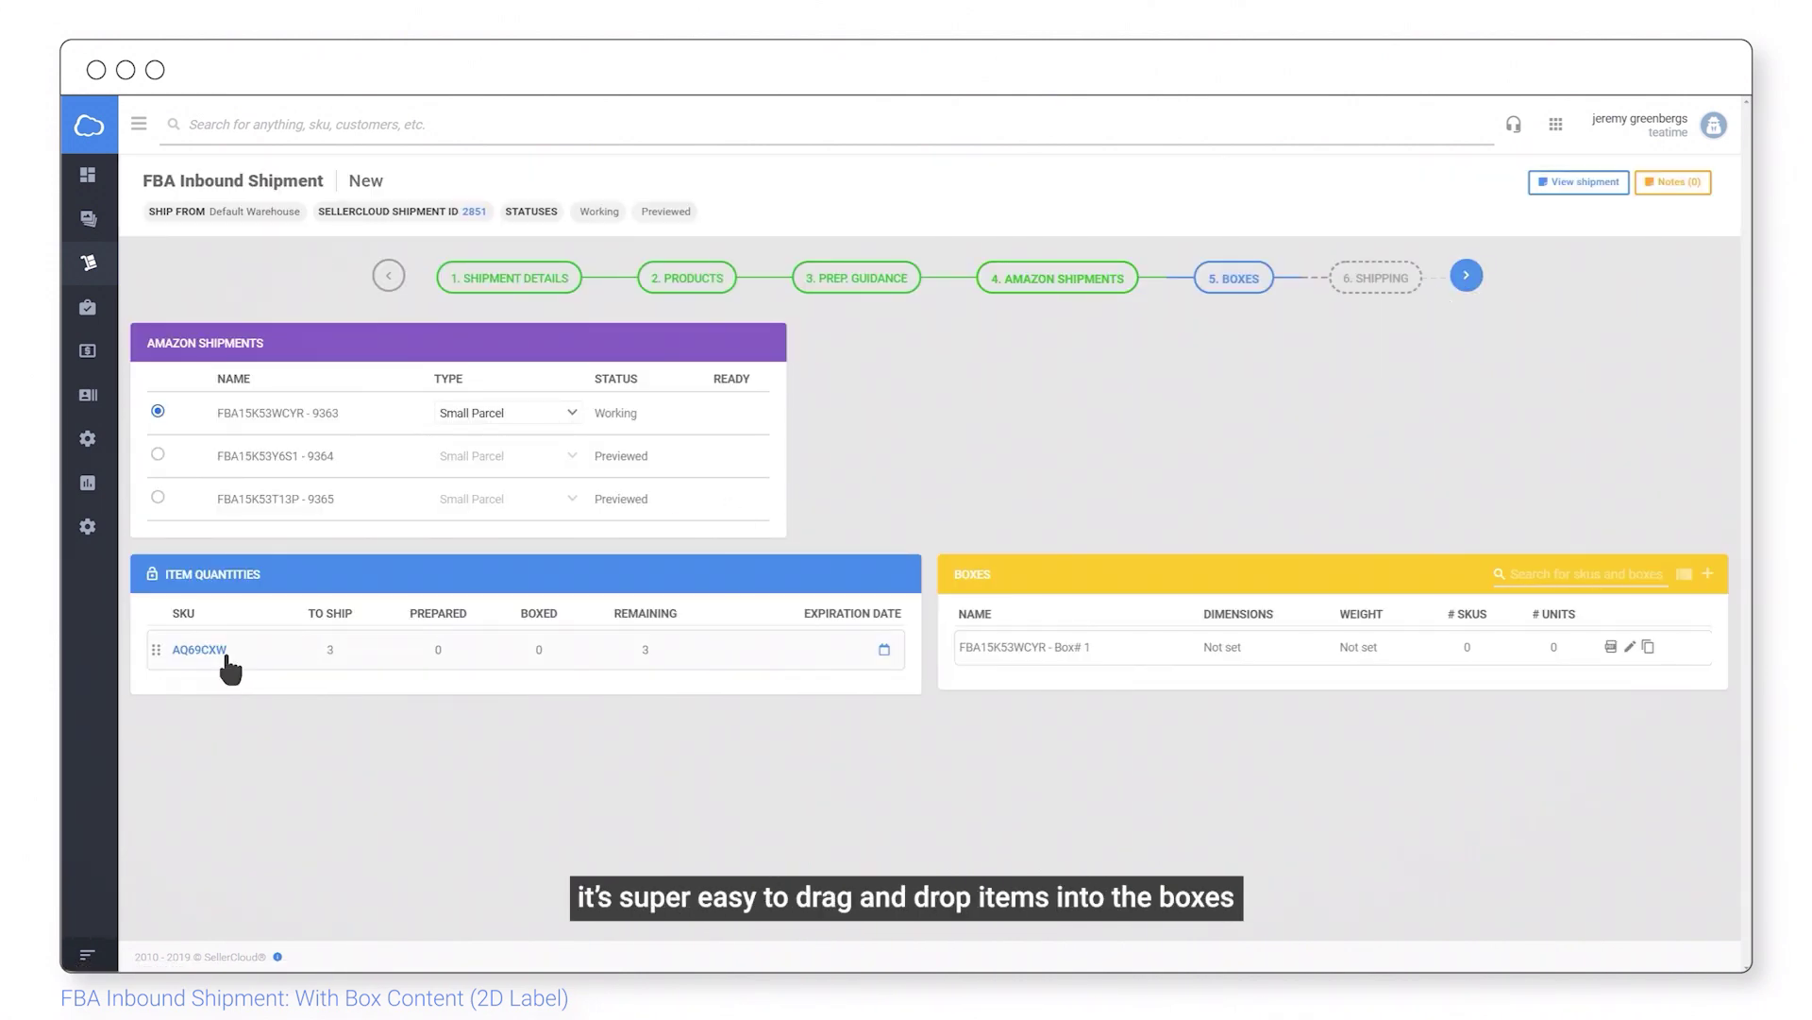
{"action": "left_click_drag", "start_coordinate": [231, 666], "coordinate": [1098, 681]}
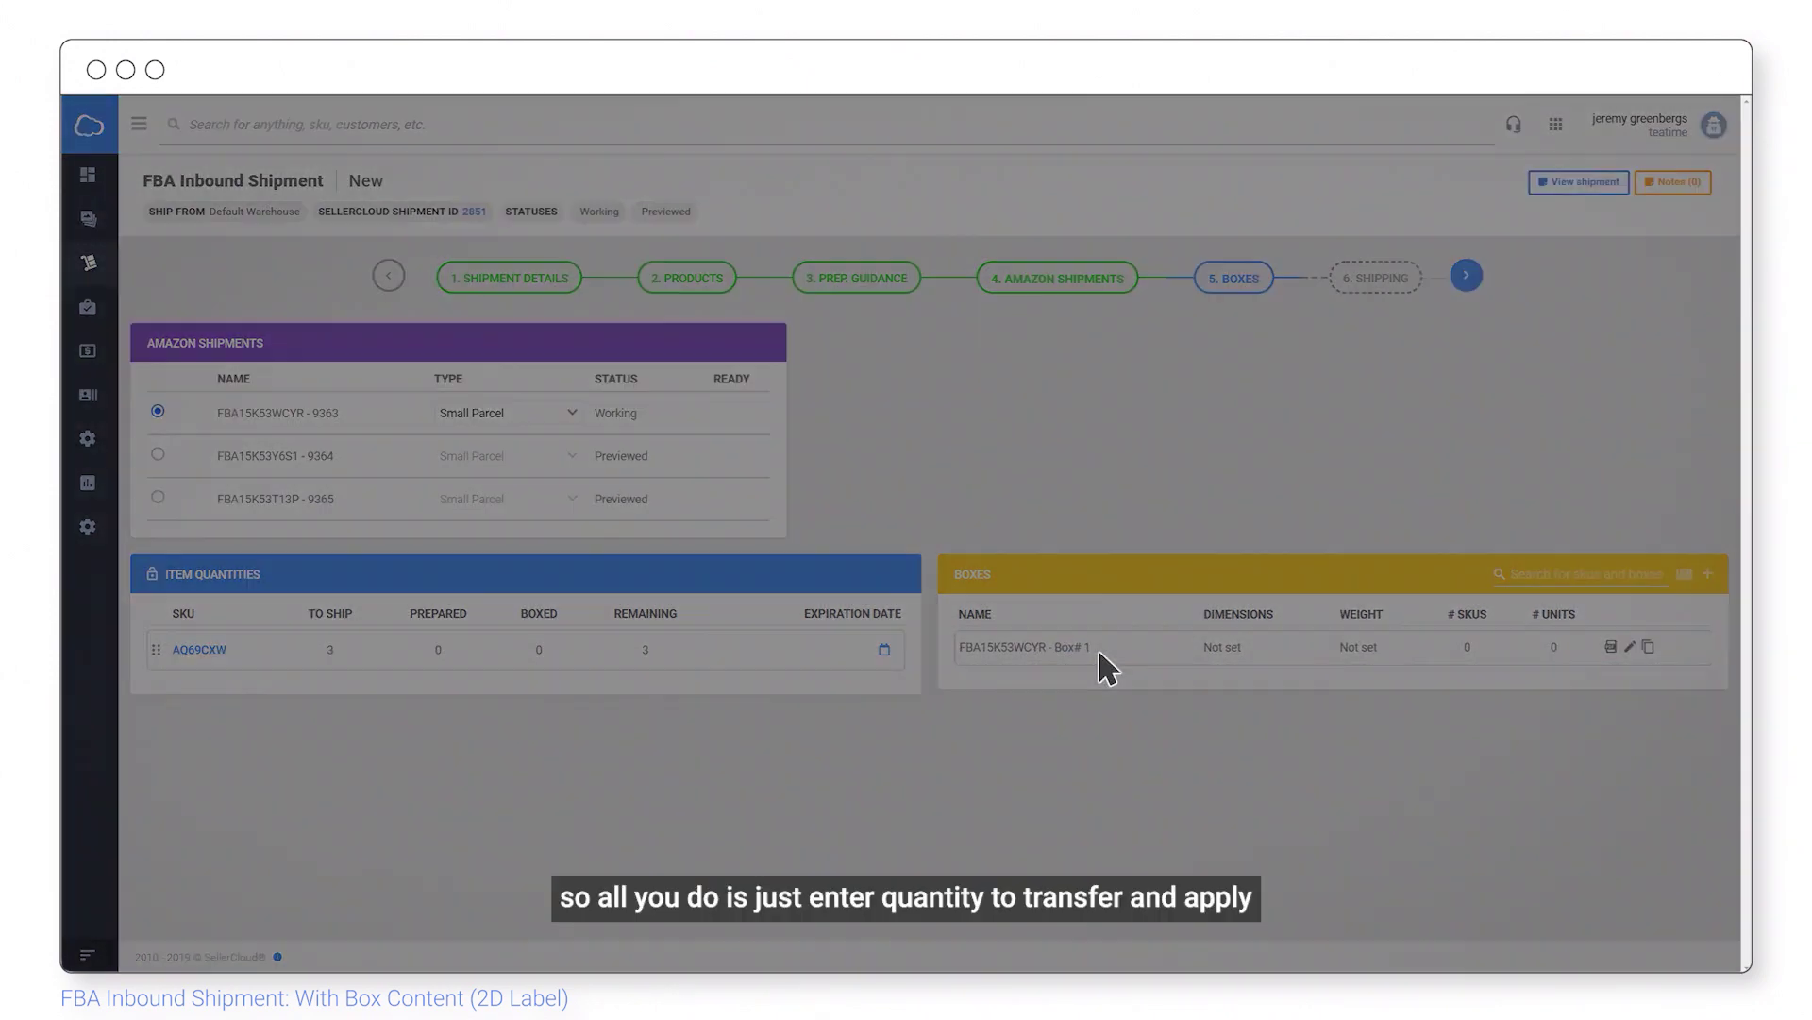
{"action": "type", "text": "3"}
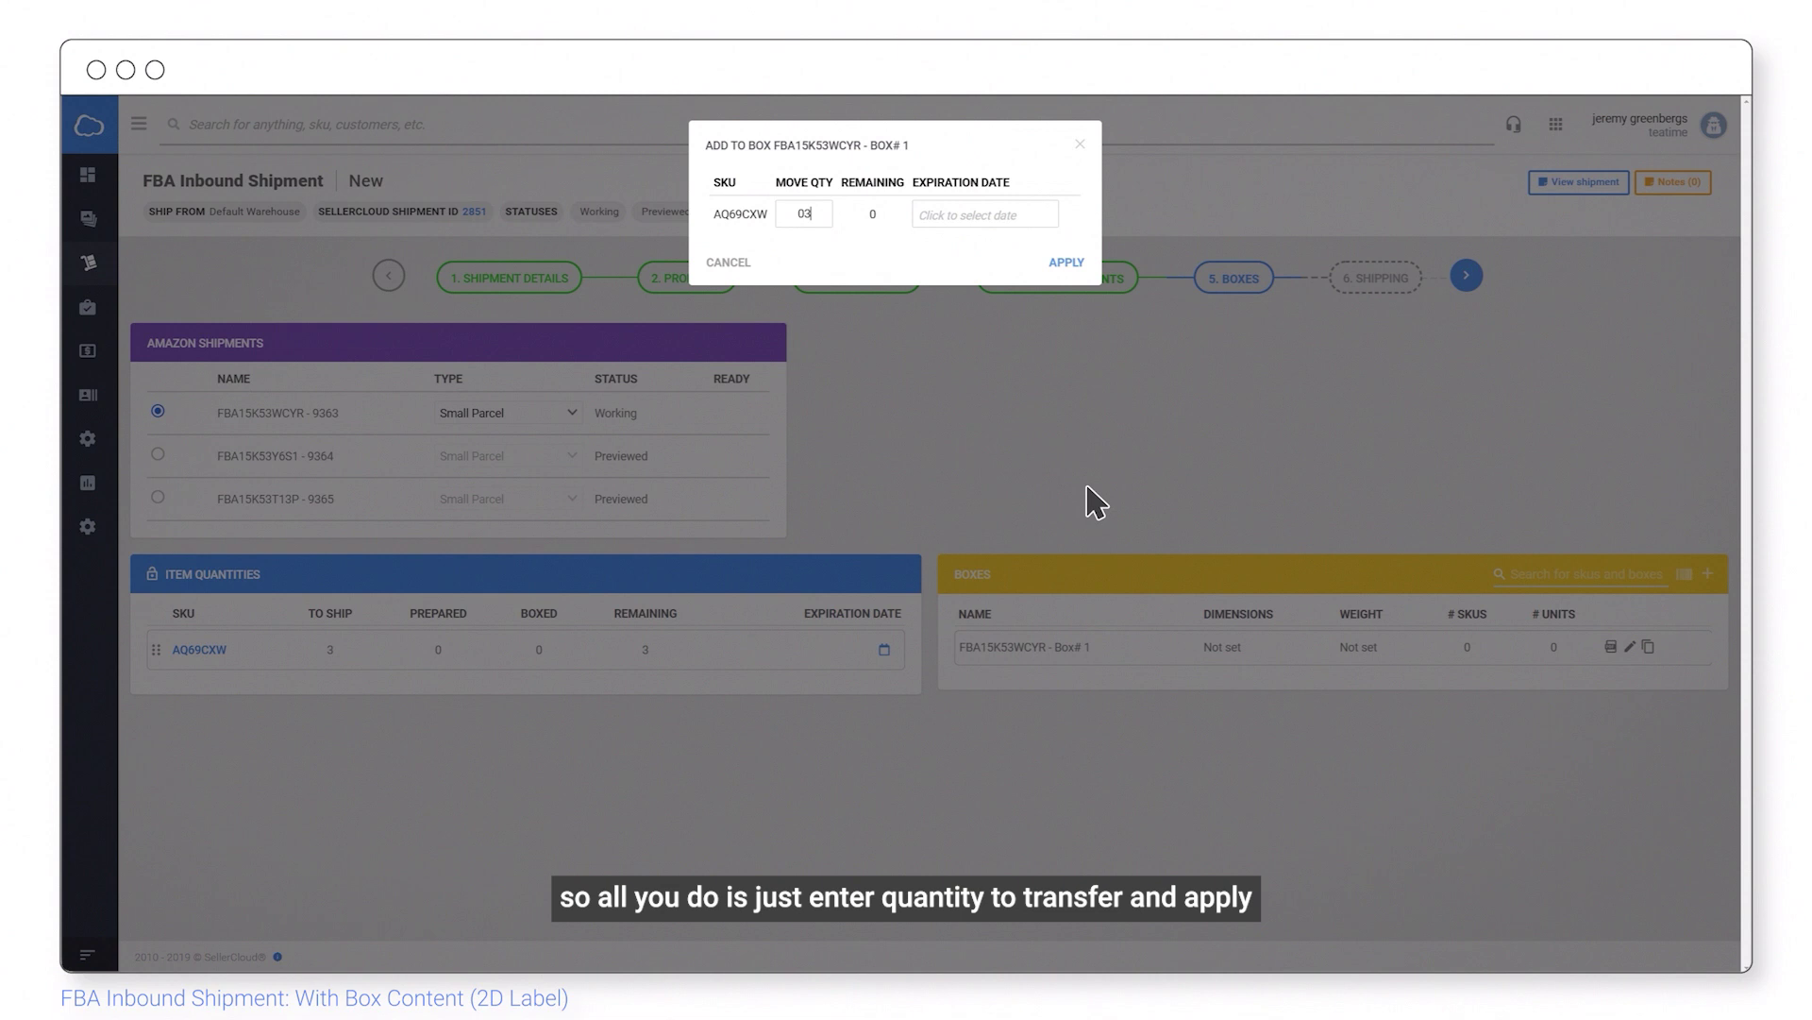
{"action": "left_click", "coordinate": [1069, 262]}
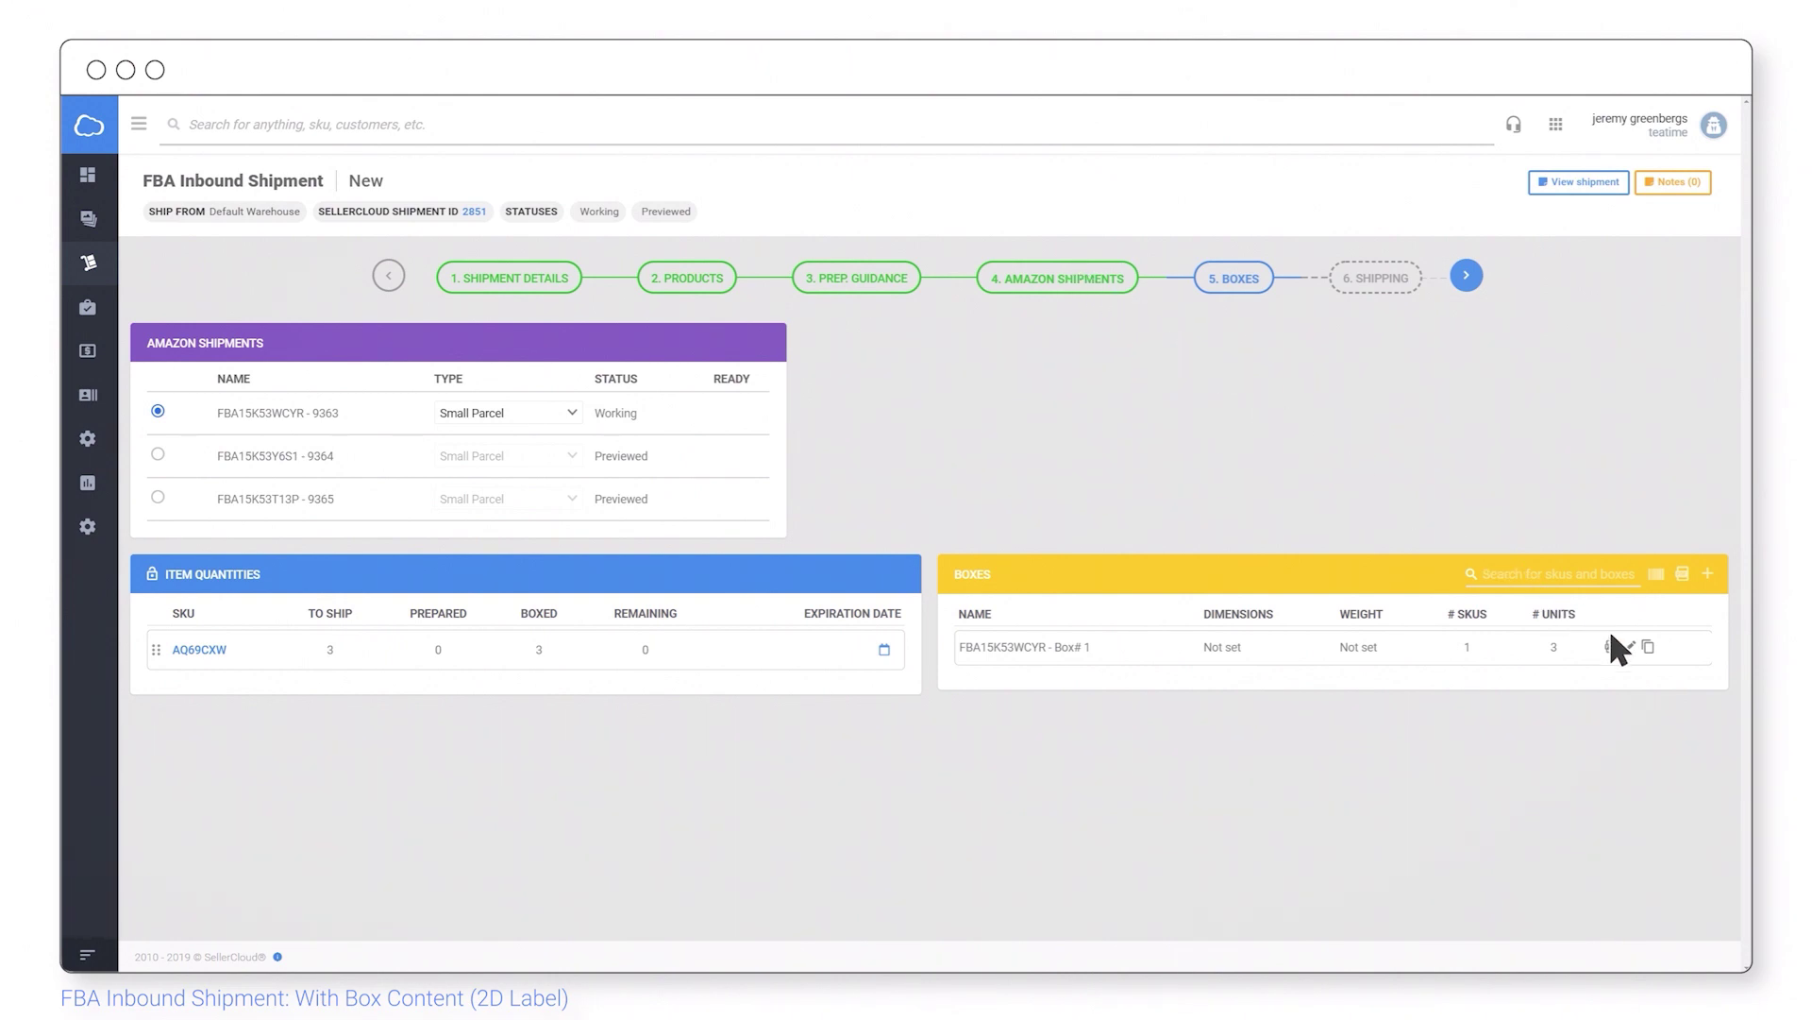
Step: Calculate Box# 1's weight as 10 lbs 2 oz and save its 10x10x10 dimensions
{"action": "left_click", "coordinate": [1632, 646]}
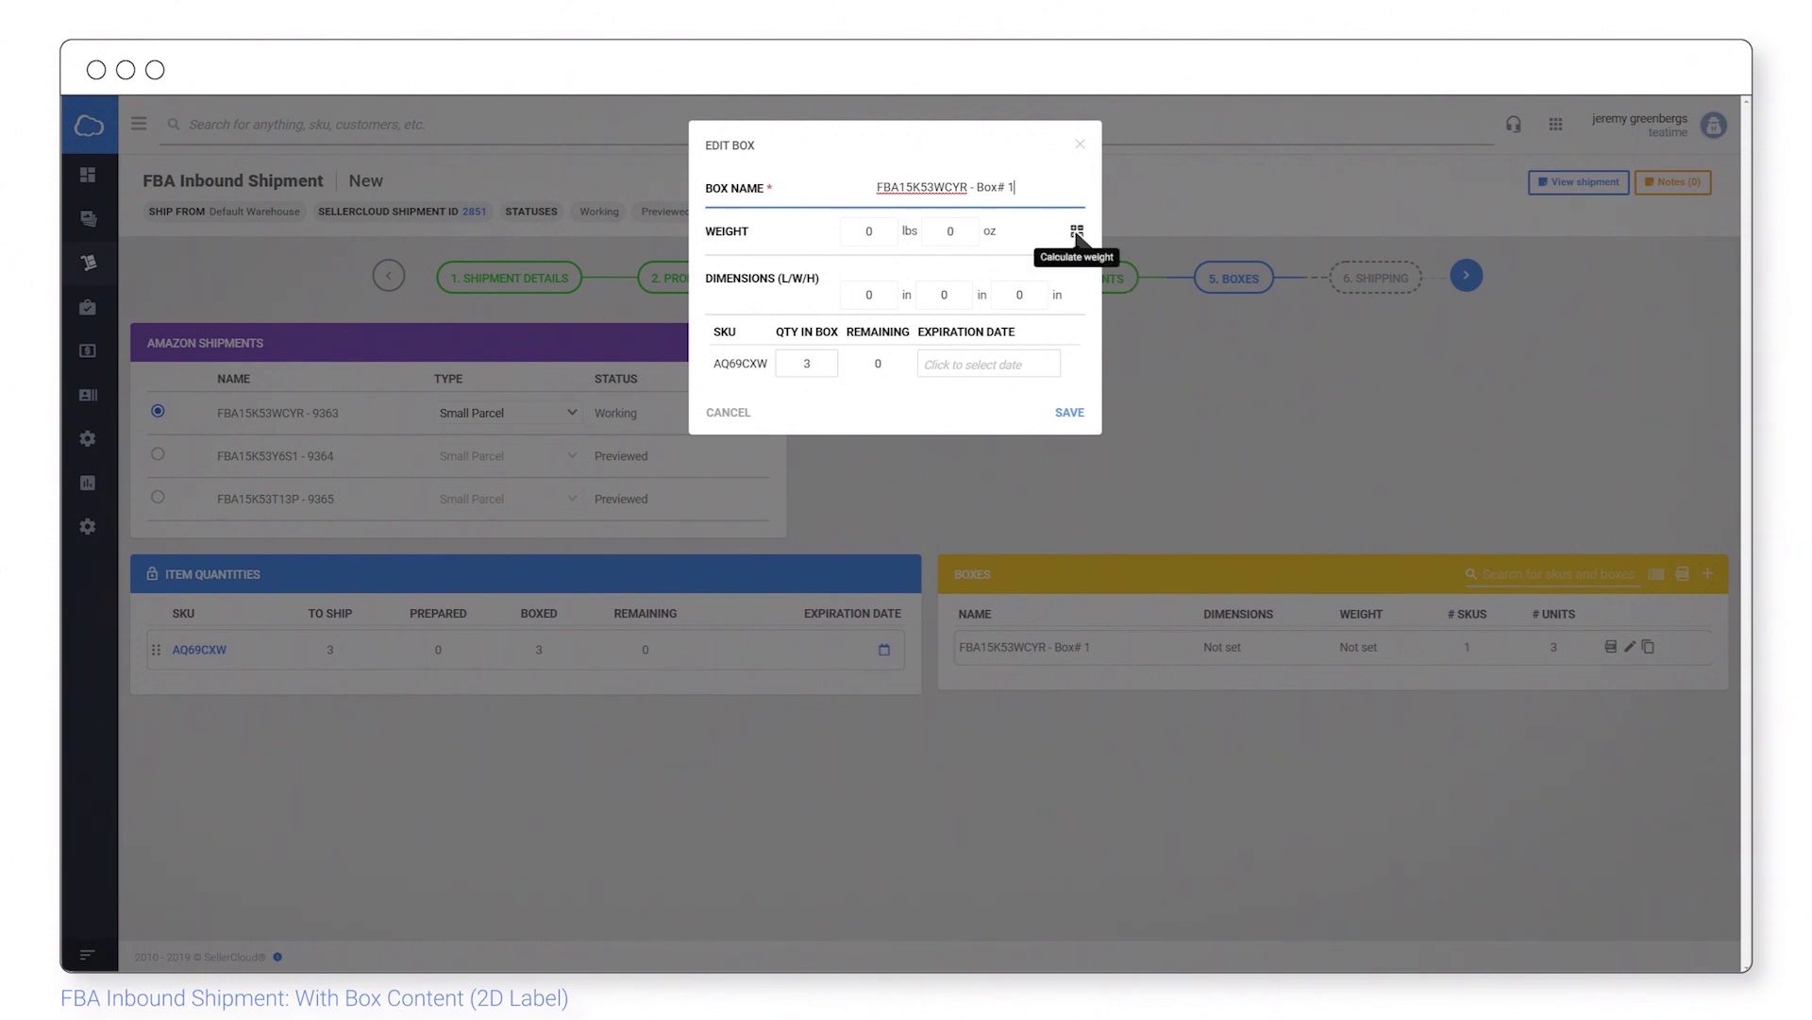
{"action": "left_click", "coordinate": [1077, 232]}
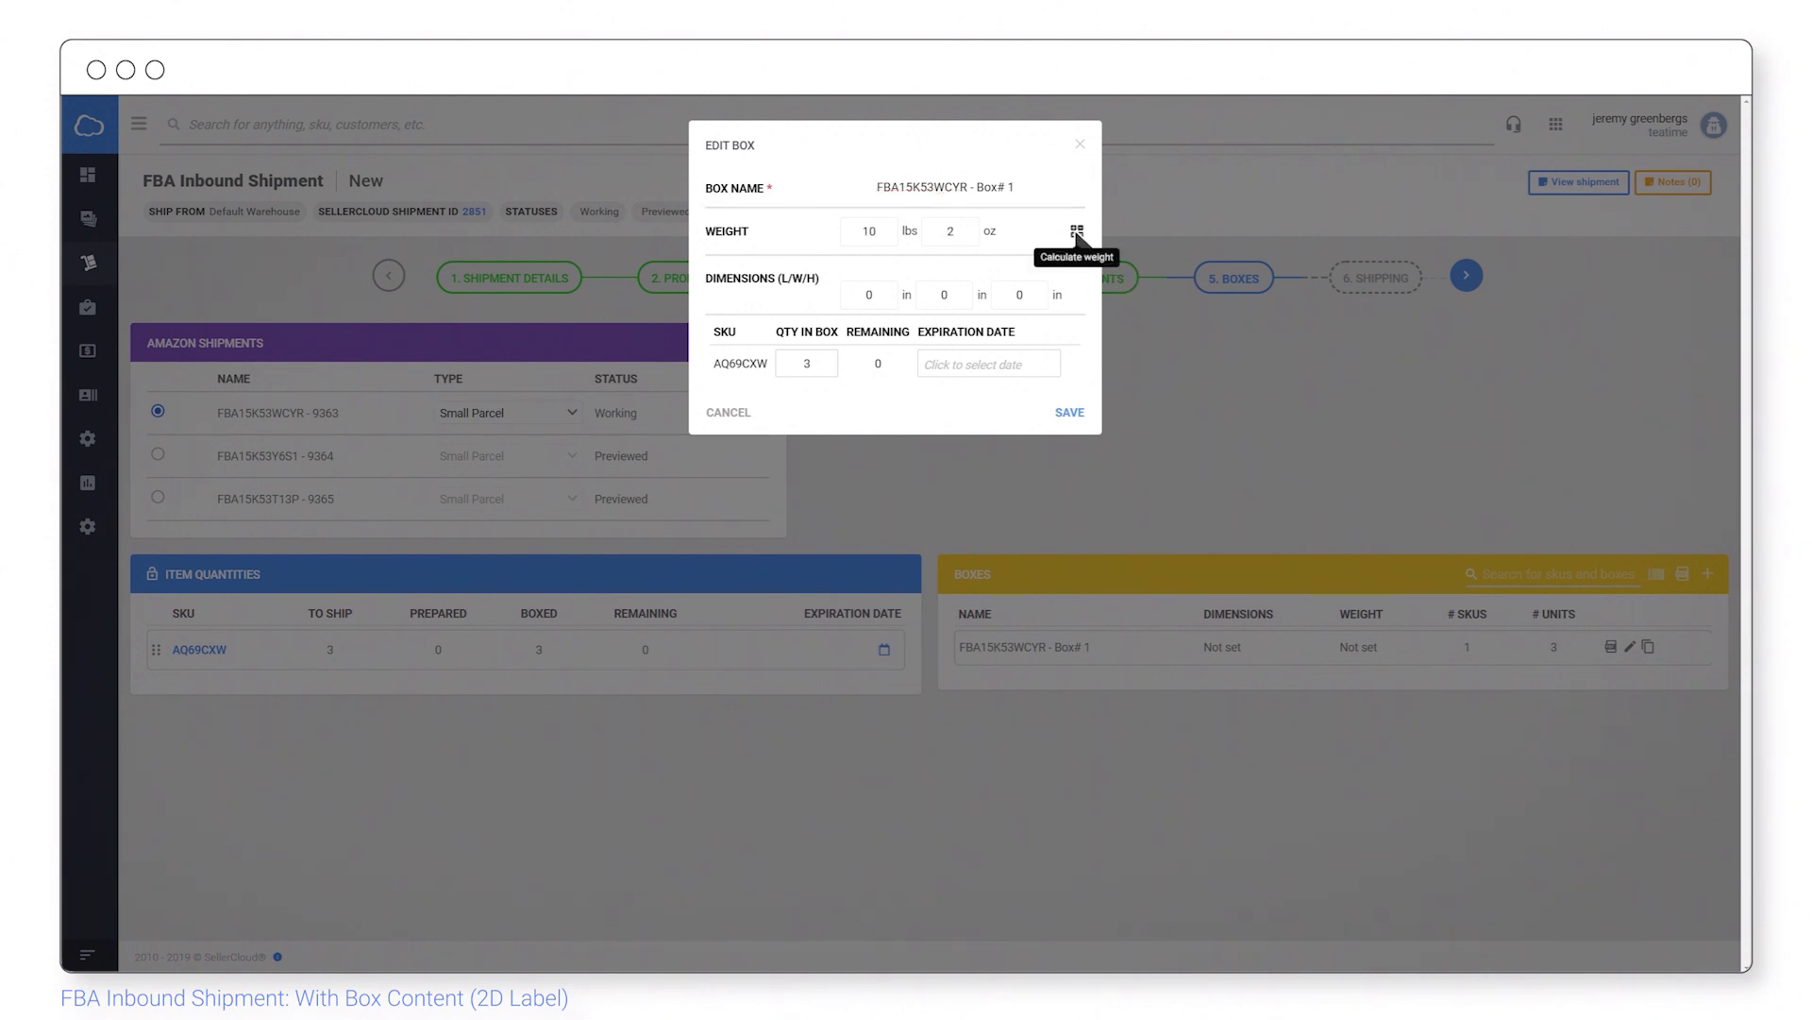
{"action": "left_click", "coordinate": [1071, 413]}
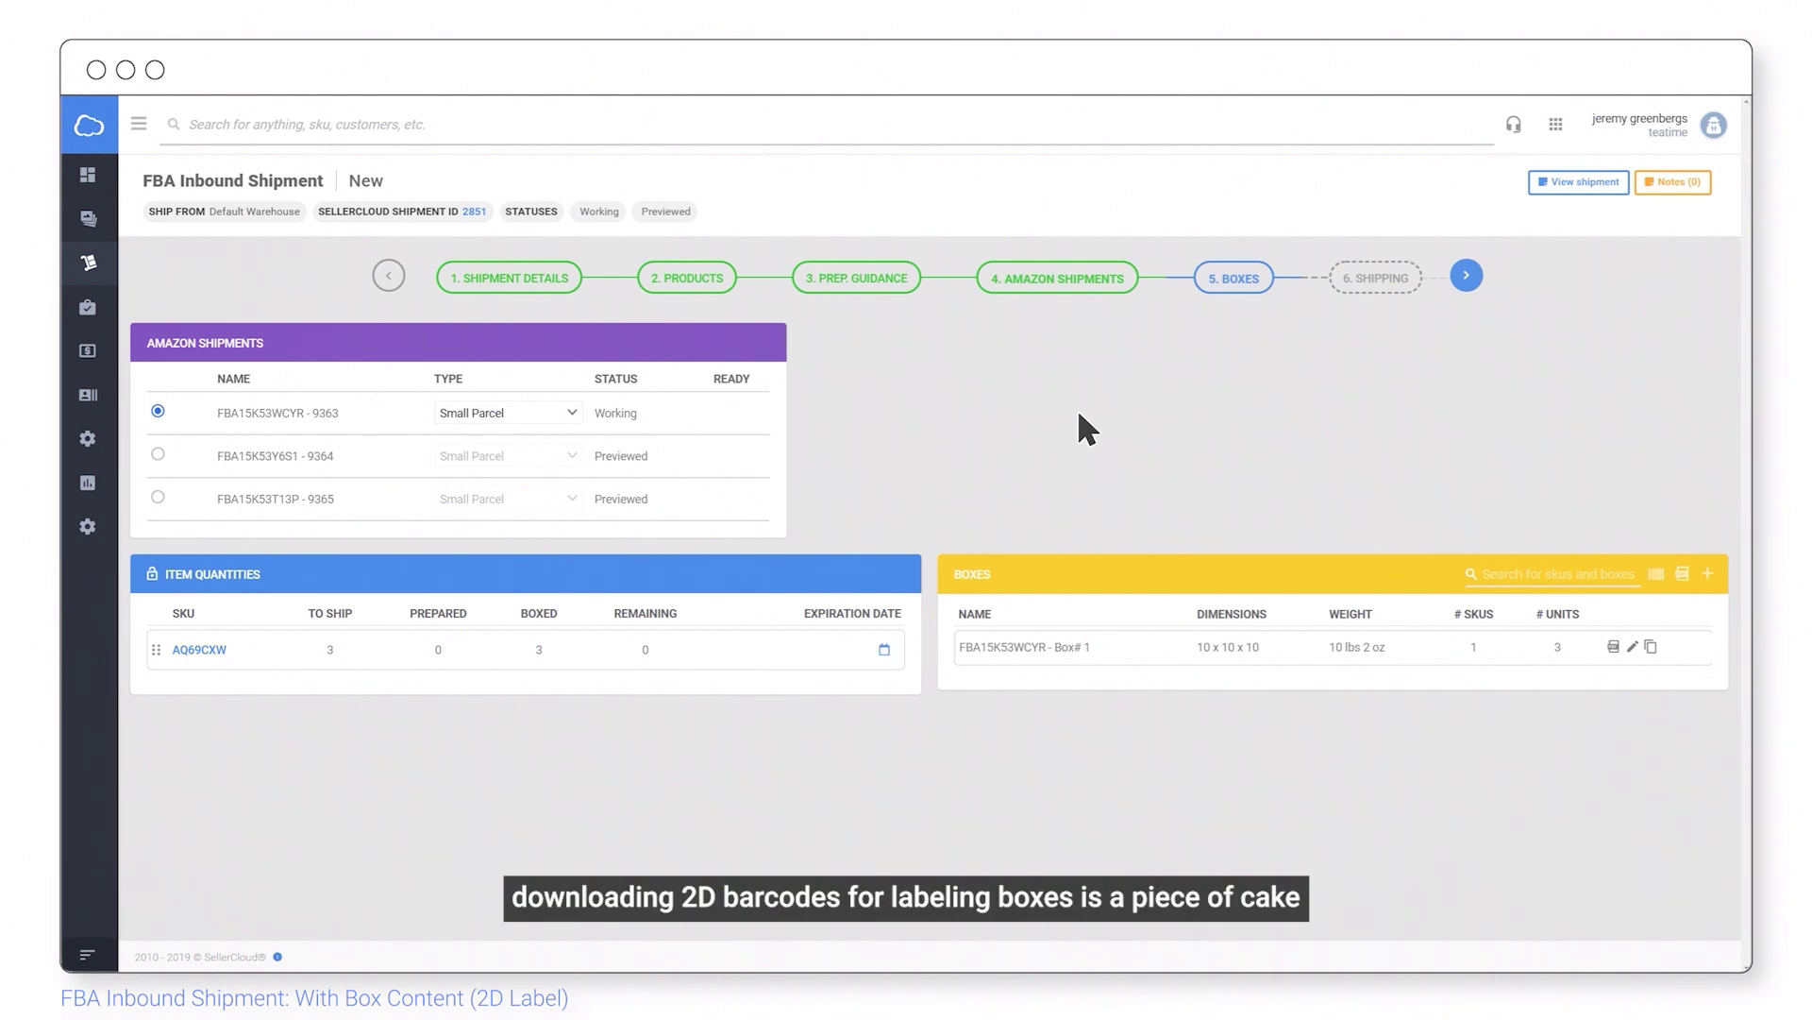
Step: Download and open the 2D barcode label PDF for FBA15K53WCYR Box# 1
{"action": "left_click", "coordinate": [1660, 576]}
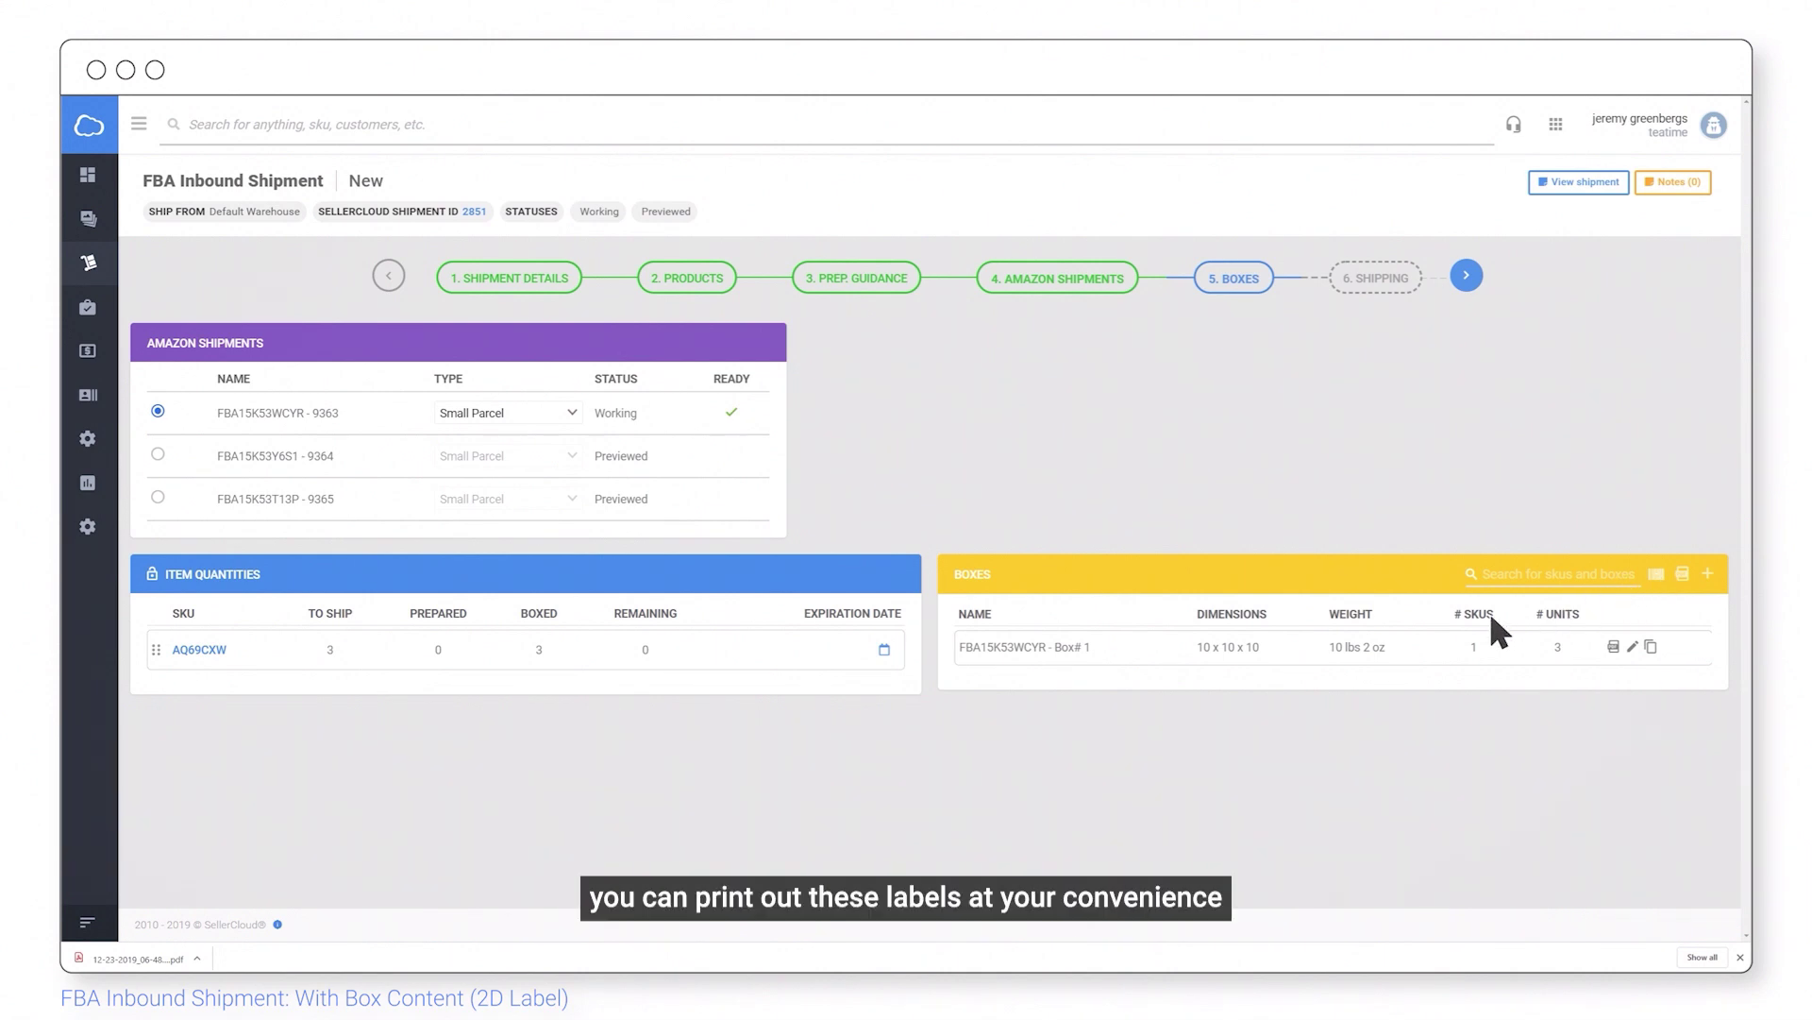
{"action": "left_click", "coordinate": [152, 963]}
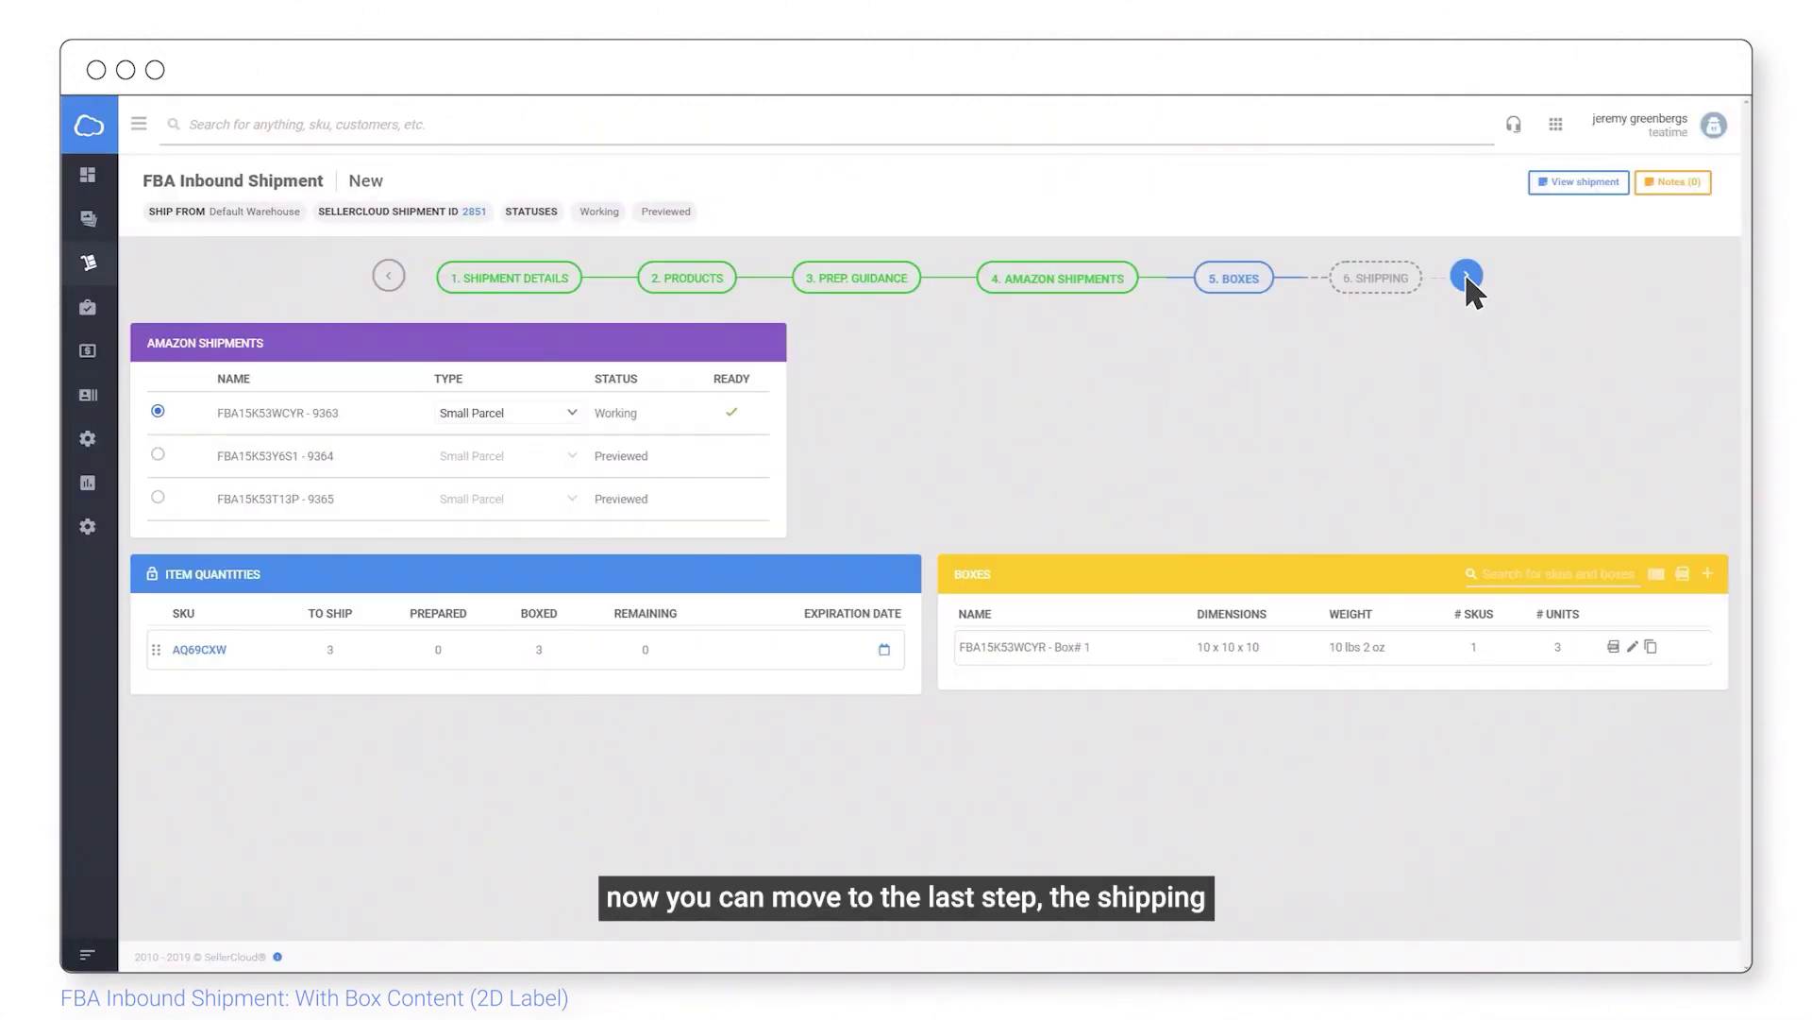
{"action": "left_click", "coordinate": [1469, 275]}
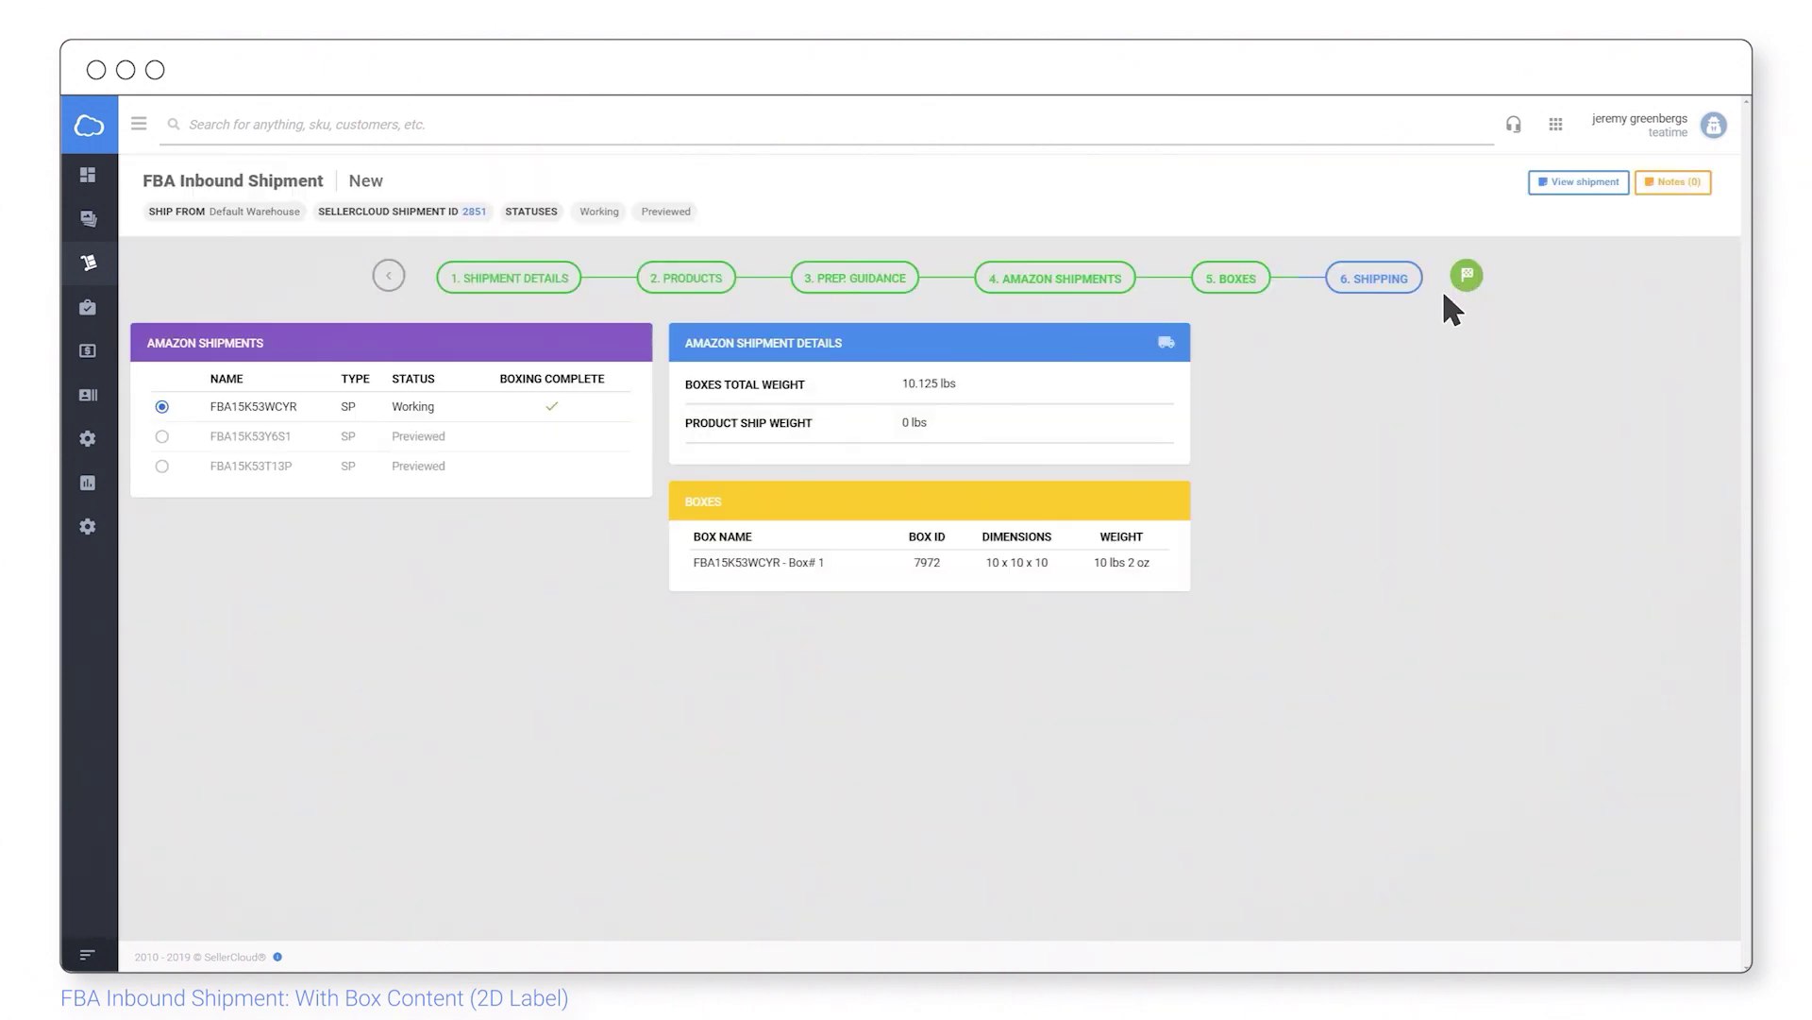
{"action": "left_click", "coordinate": [1170, 347]}
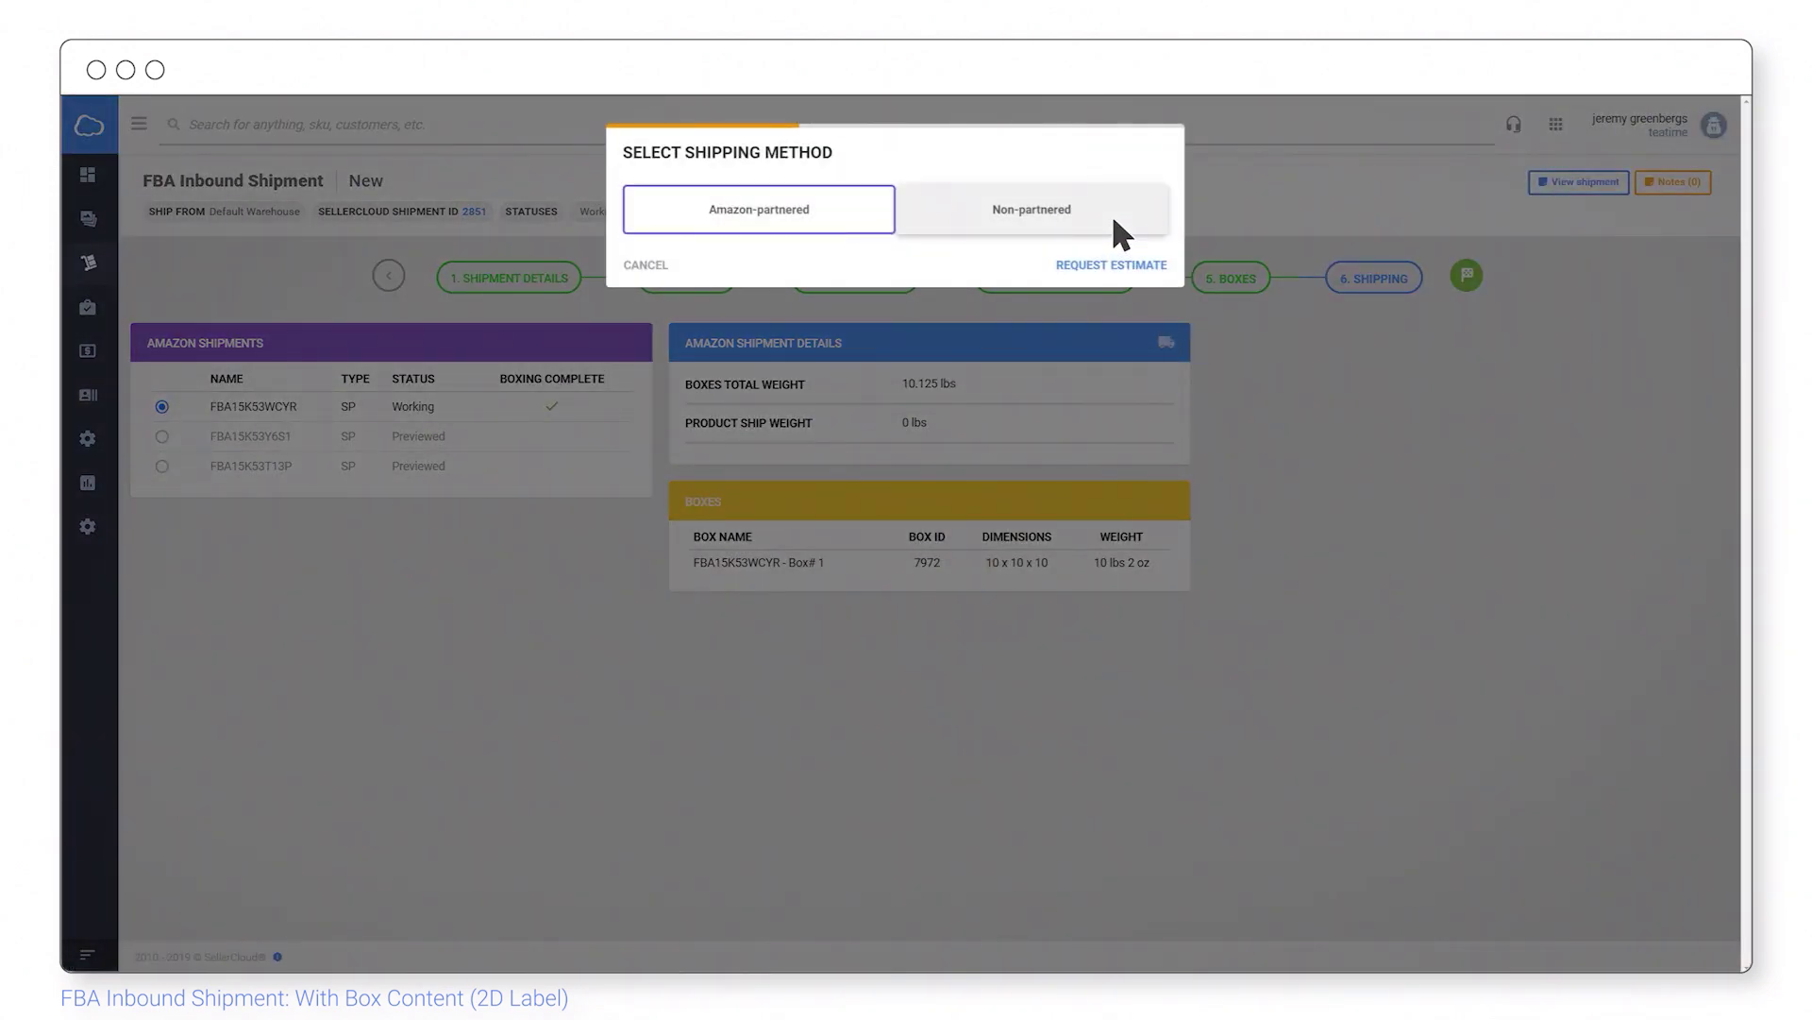
{"action": "left_click", "coordinate": [1112, 214]}
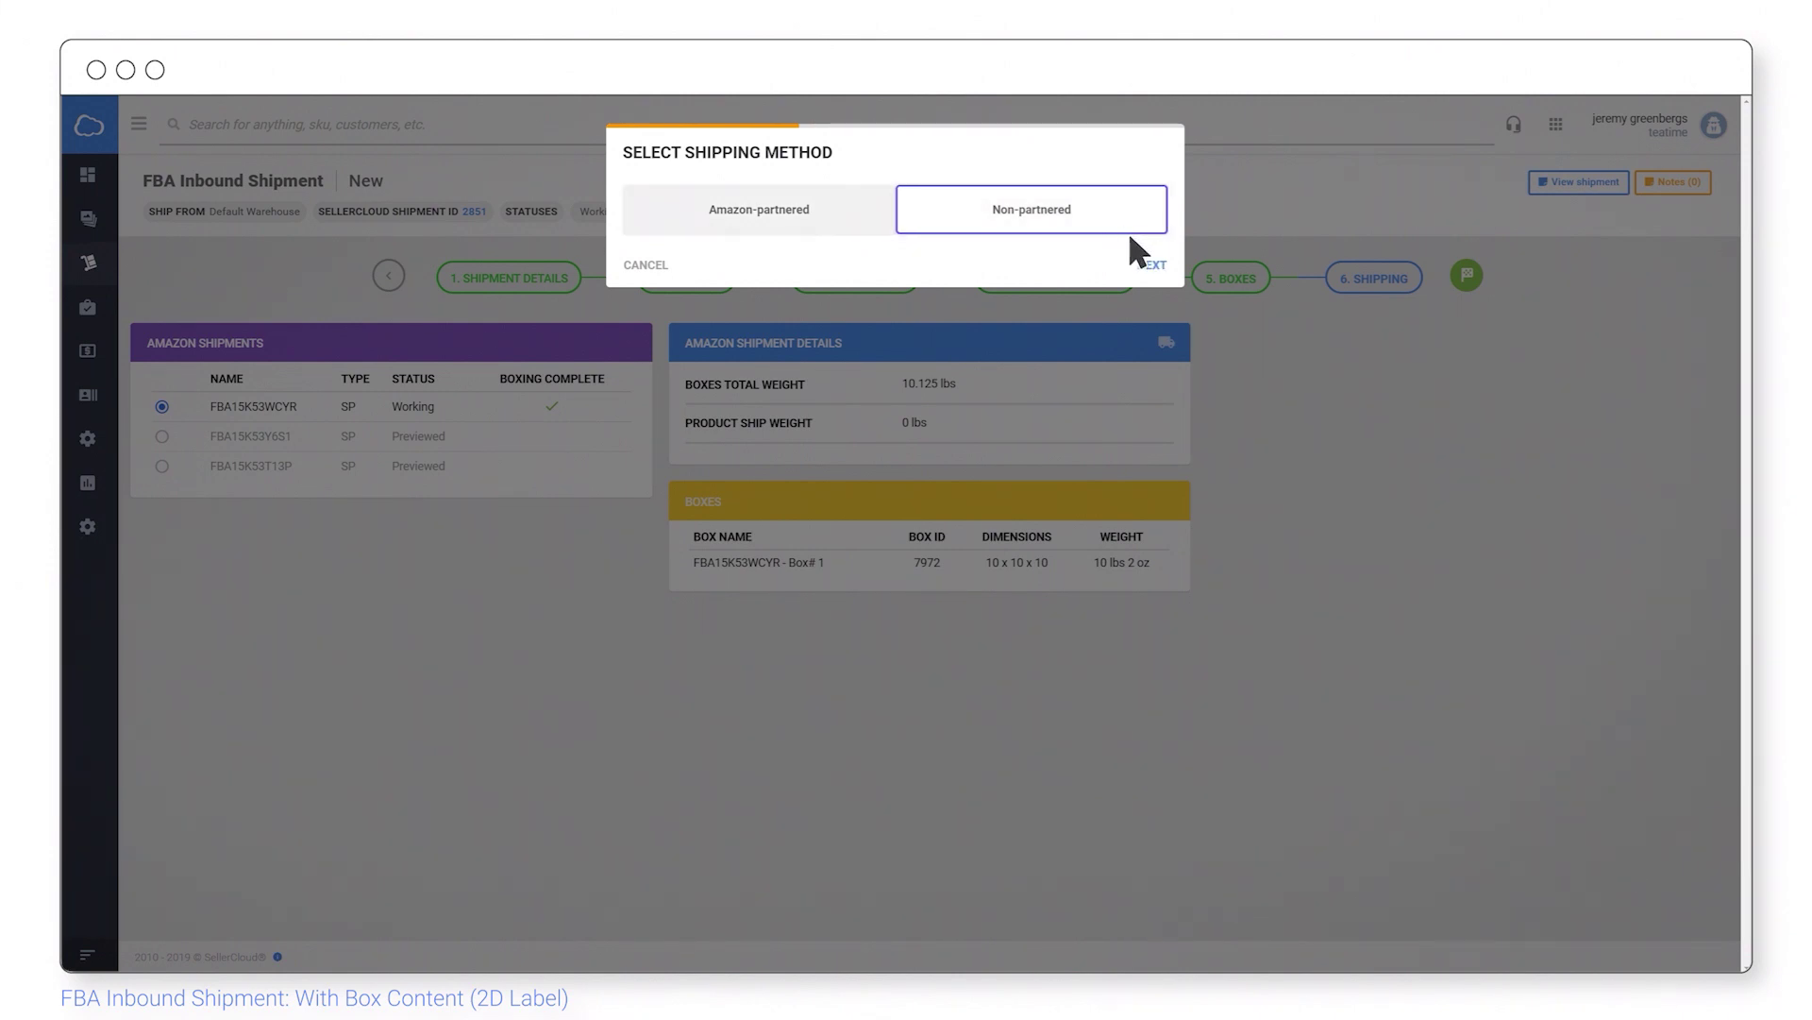
{"action": "left_click", "coordinate": [1153, 265]}
{"action": "left_click", "coordinate": [1157, 203]}
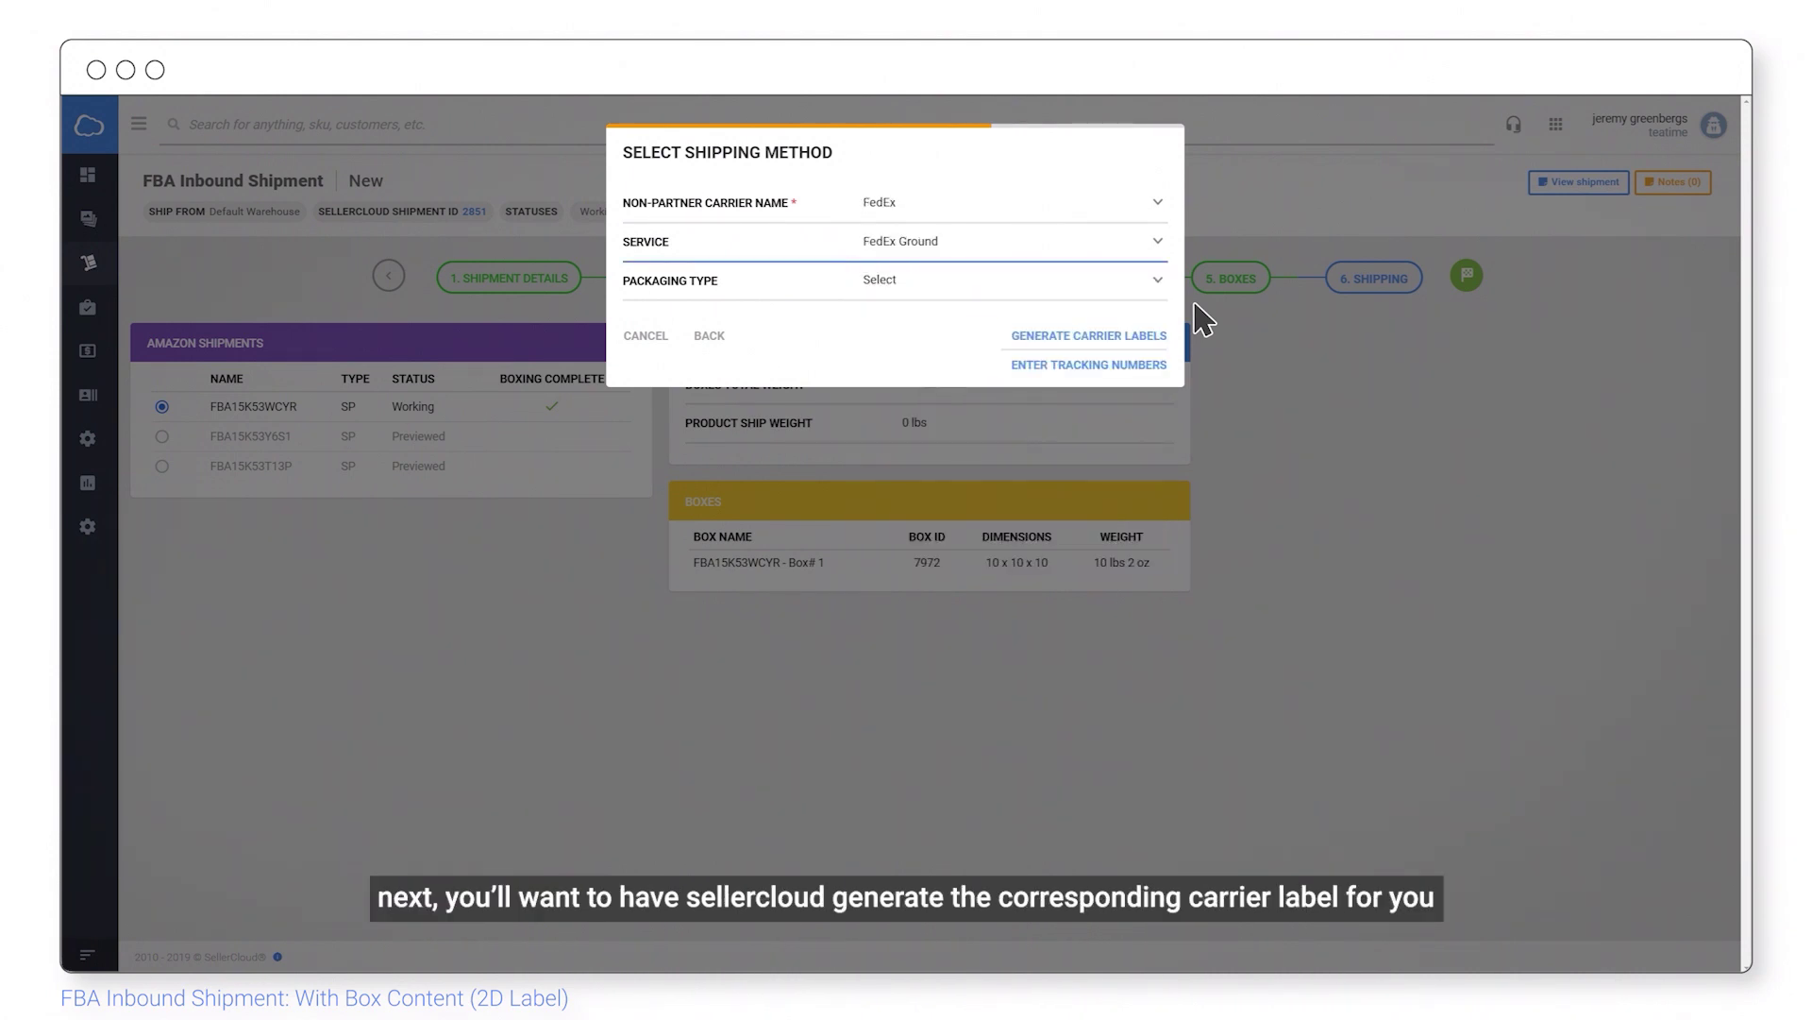
{"action": "left_click", "coordinate": [1150, 334]}
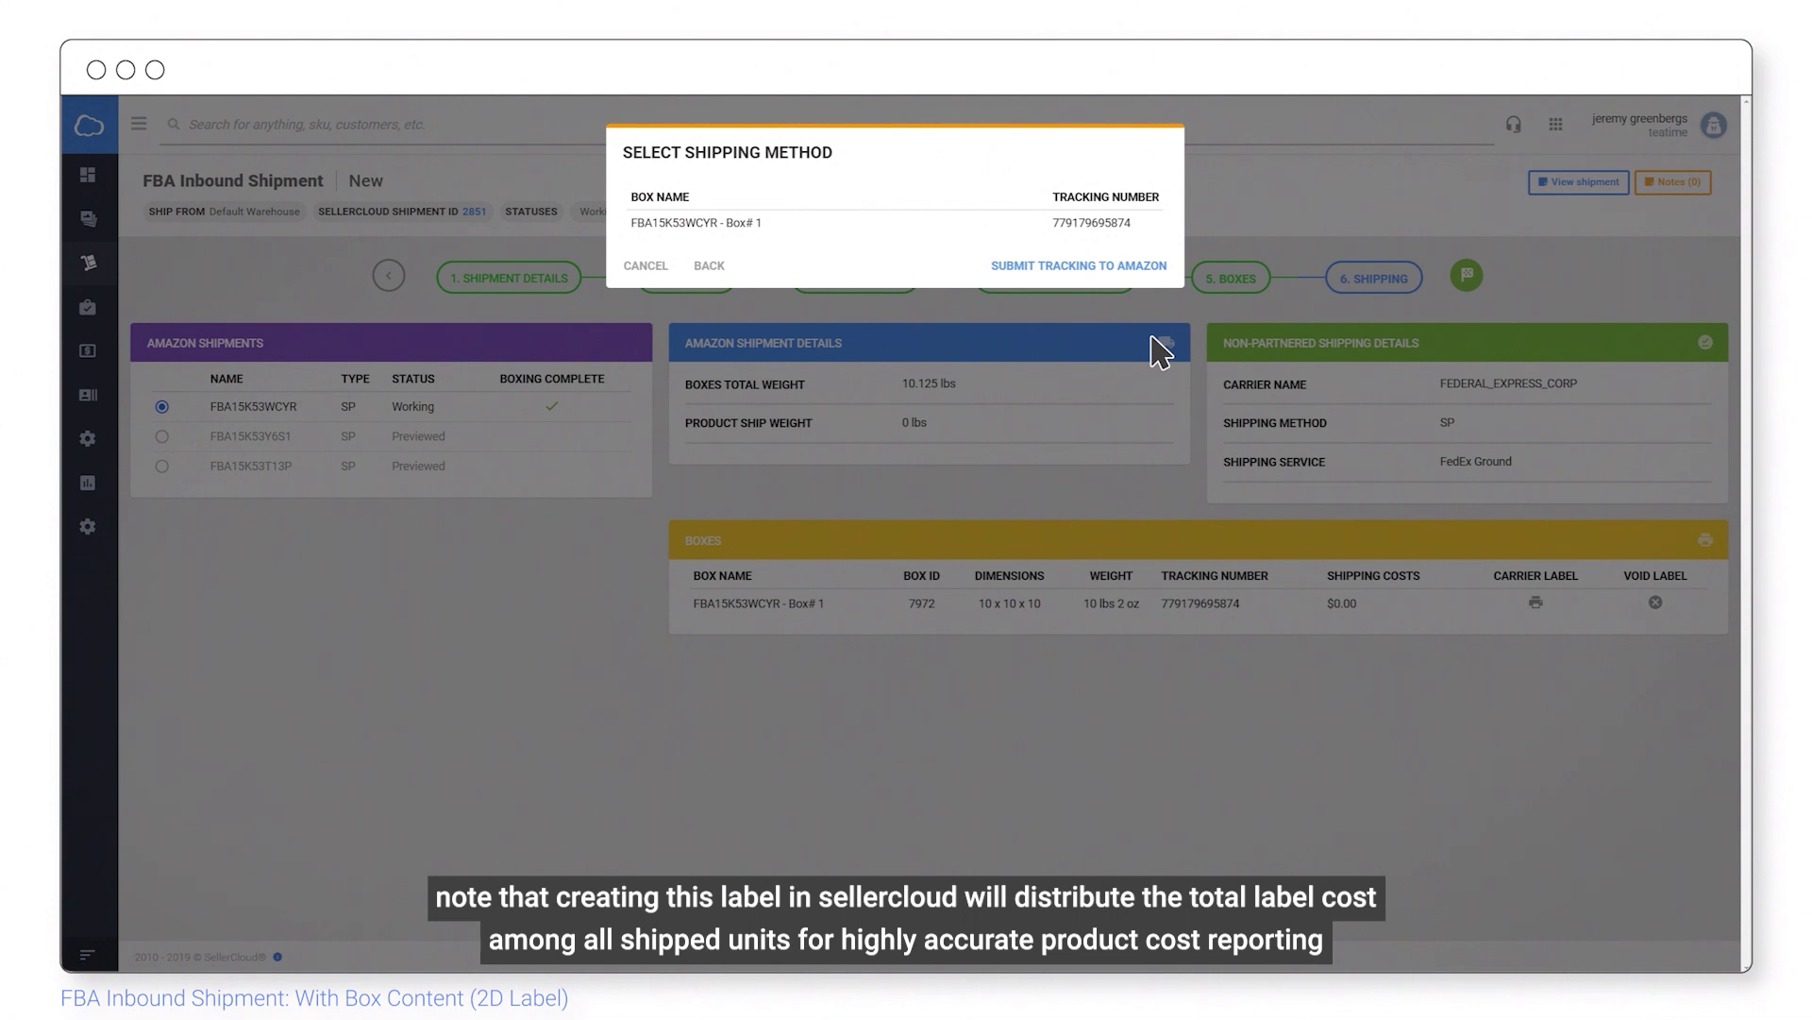
Step: Submit the FedEx tracking number to Amazon and download the box label PDF
{"action": "left_click", "coordinate": [1127, 265]}
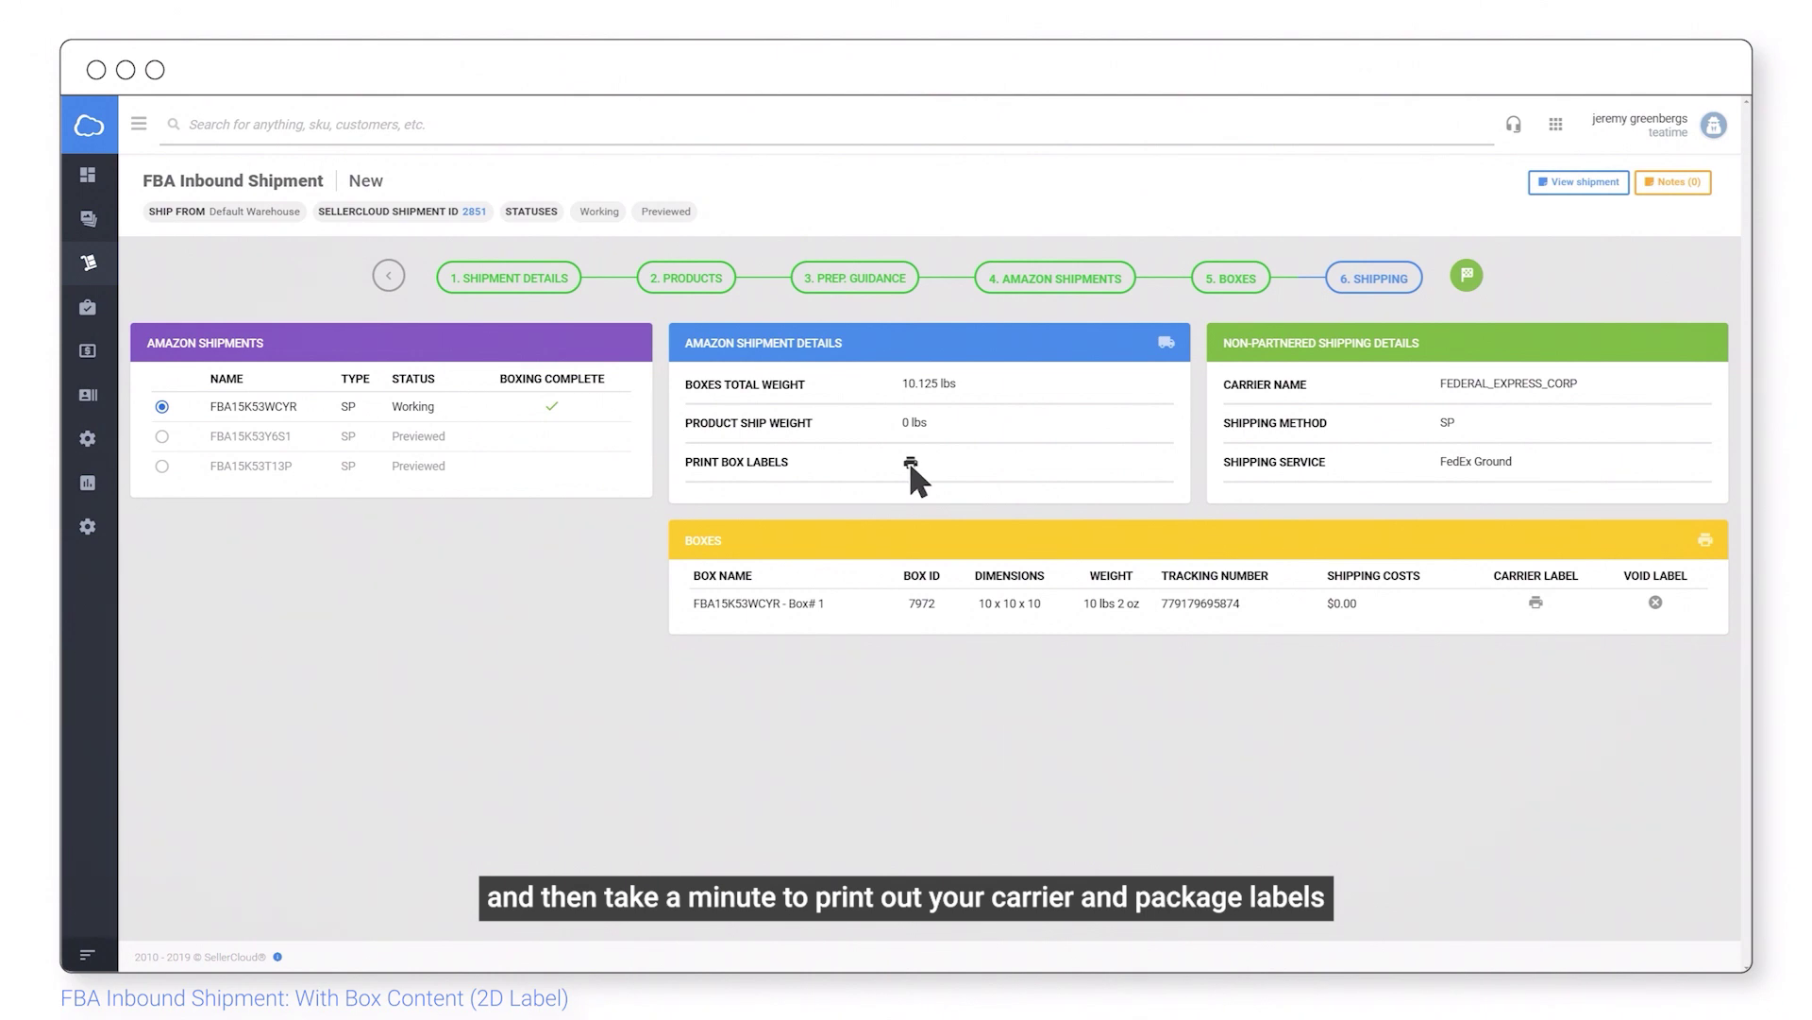
{"action": "left_click", "coordinate": [910, 463]}
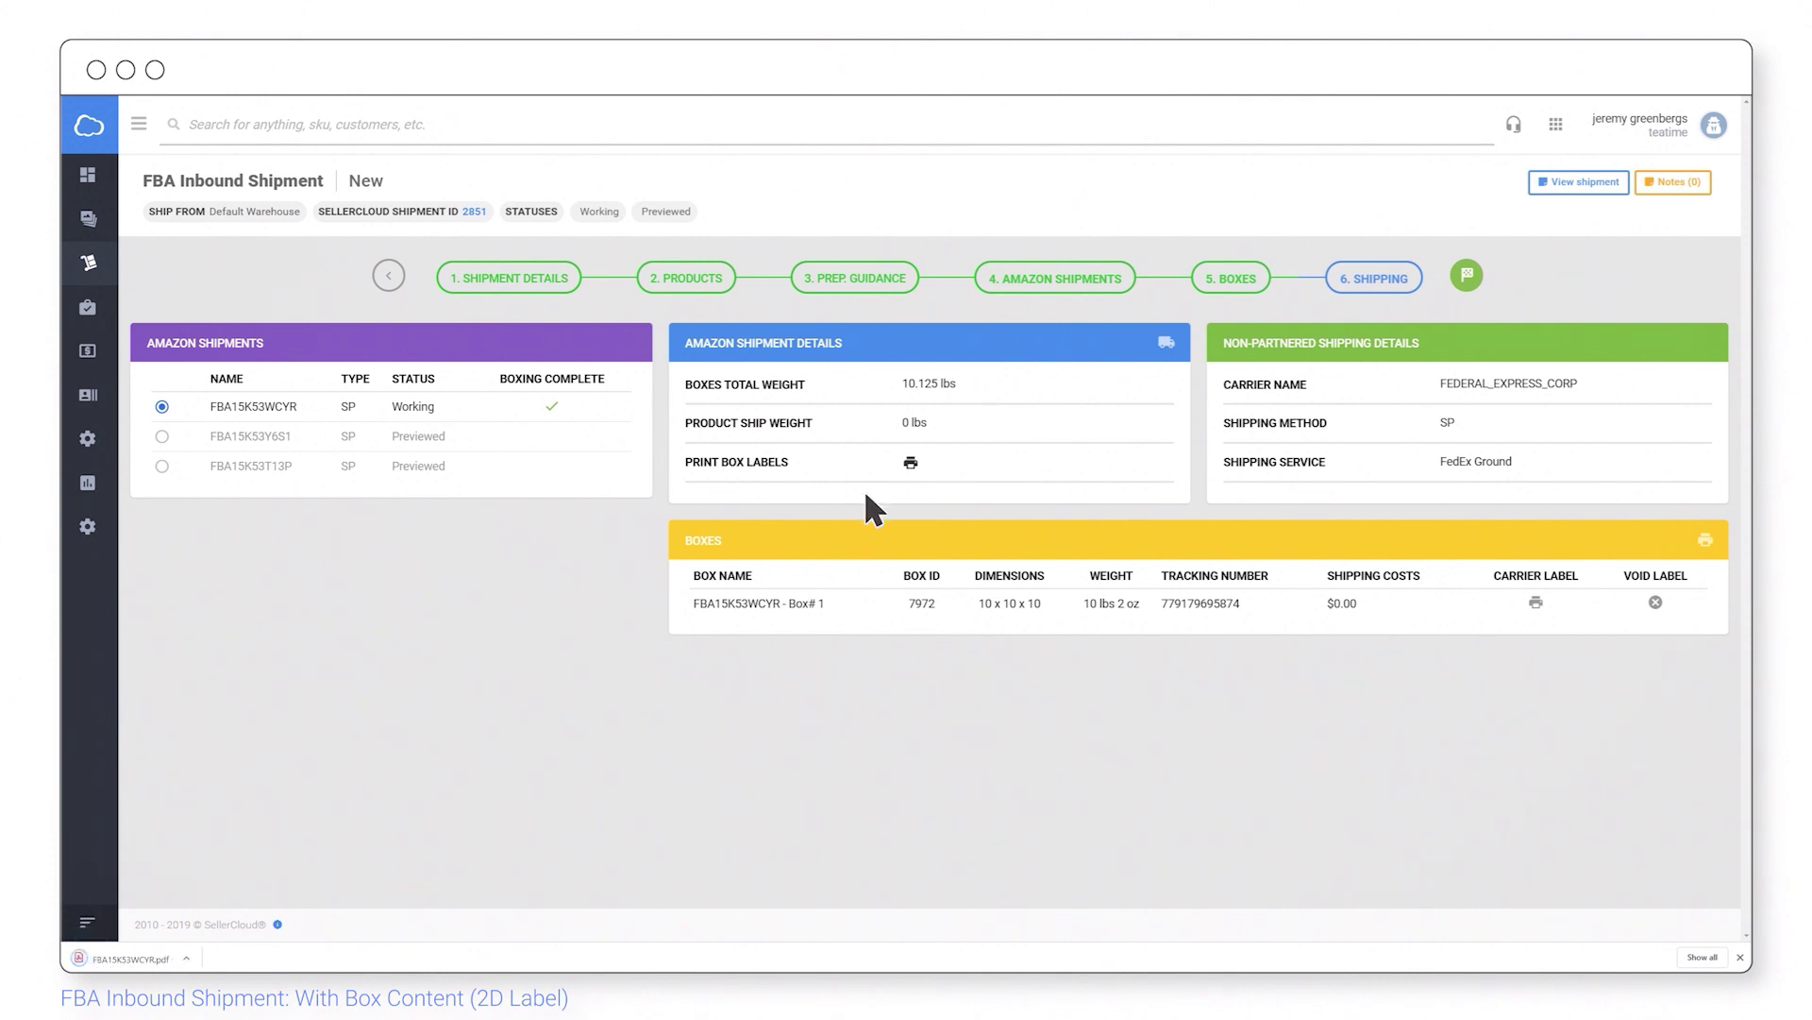
{"action": "left_click", "coordinate": [138, 951]}
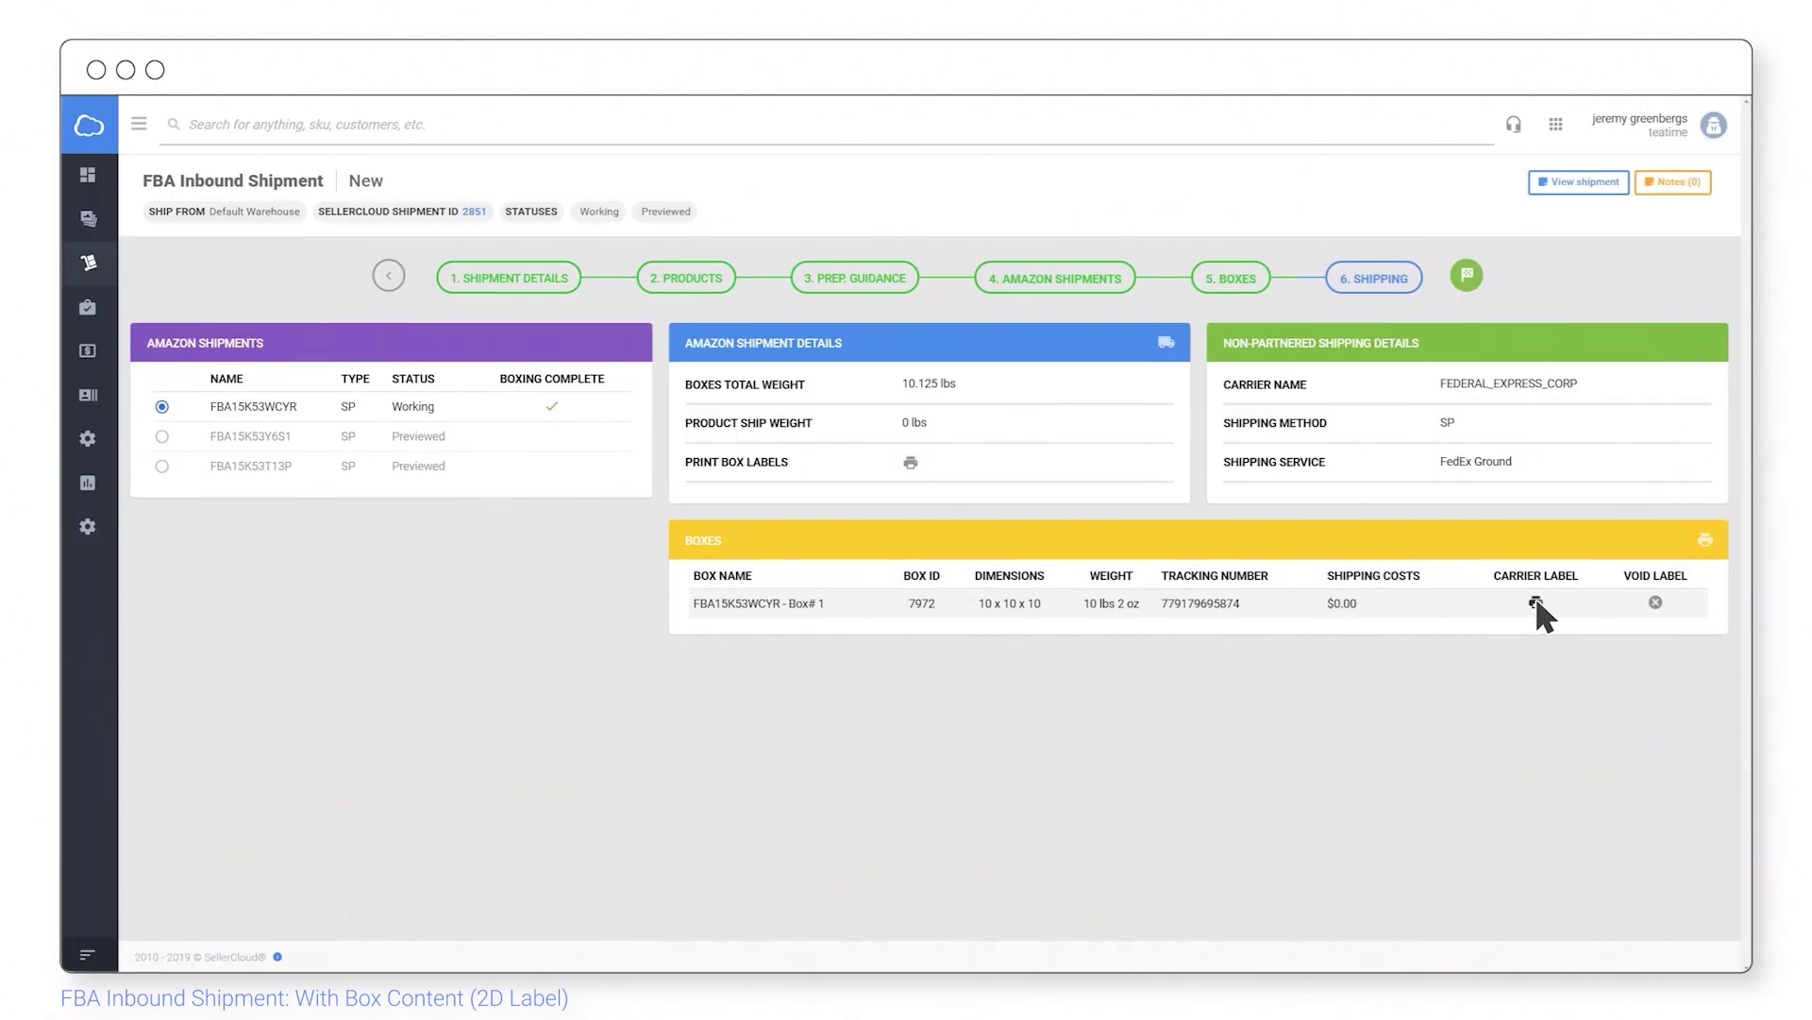
Step: Download the FedEx carrier label for Box# 1 and mark FBA15K53WCYR as shipped
{"action": "left_click", "coordinate": [1536, 601]}
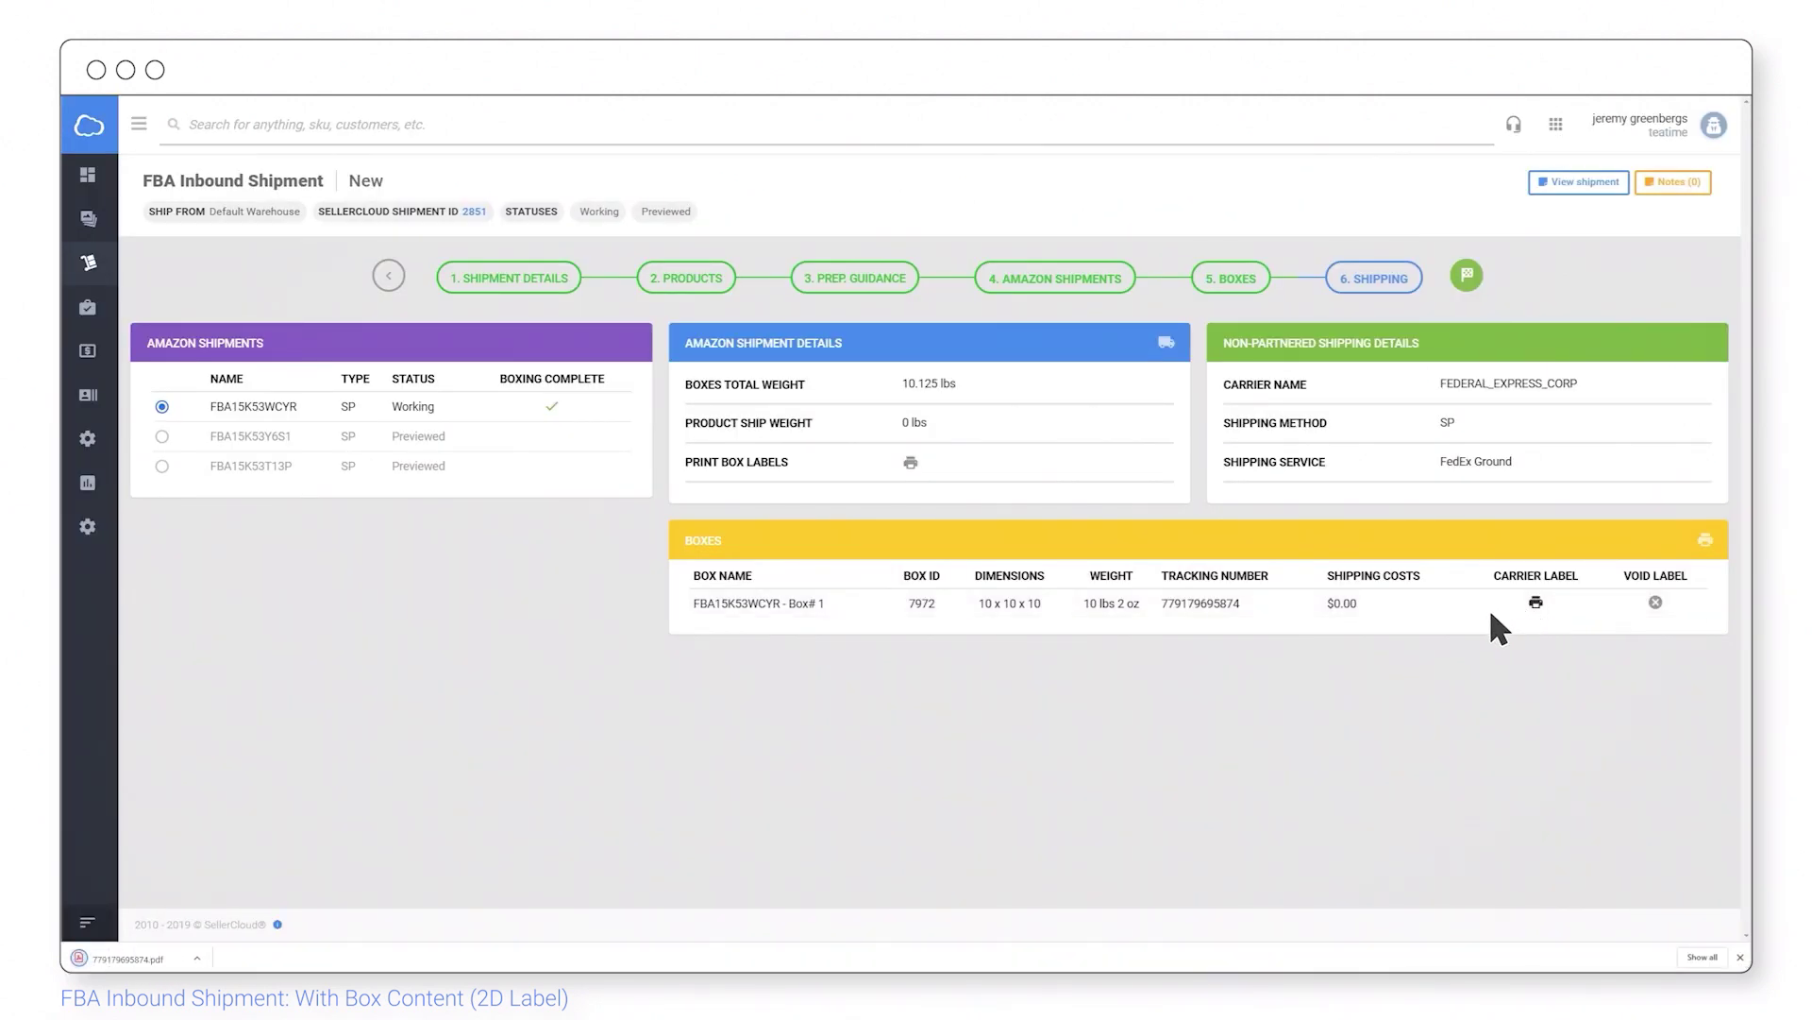
{"action": "left_click", "coordinate": [144, 962]}
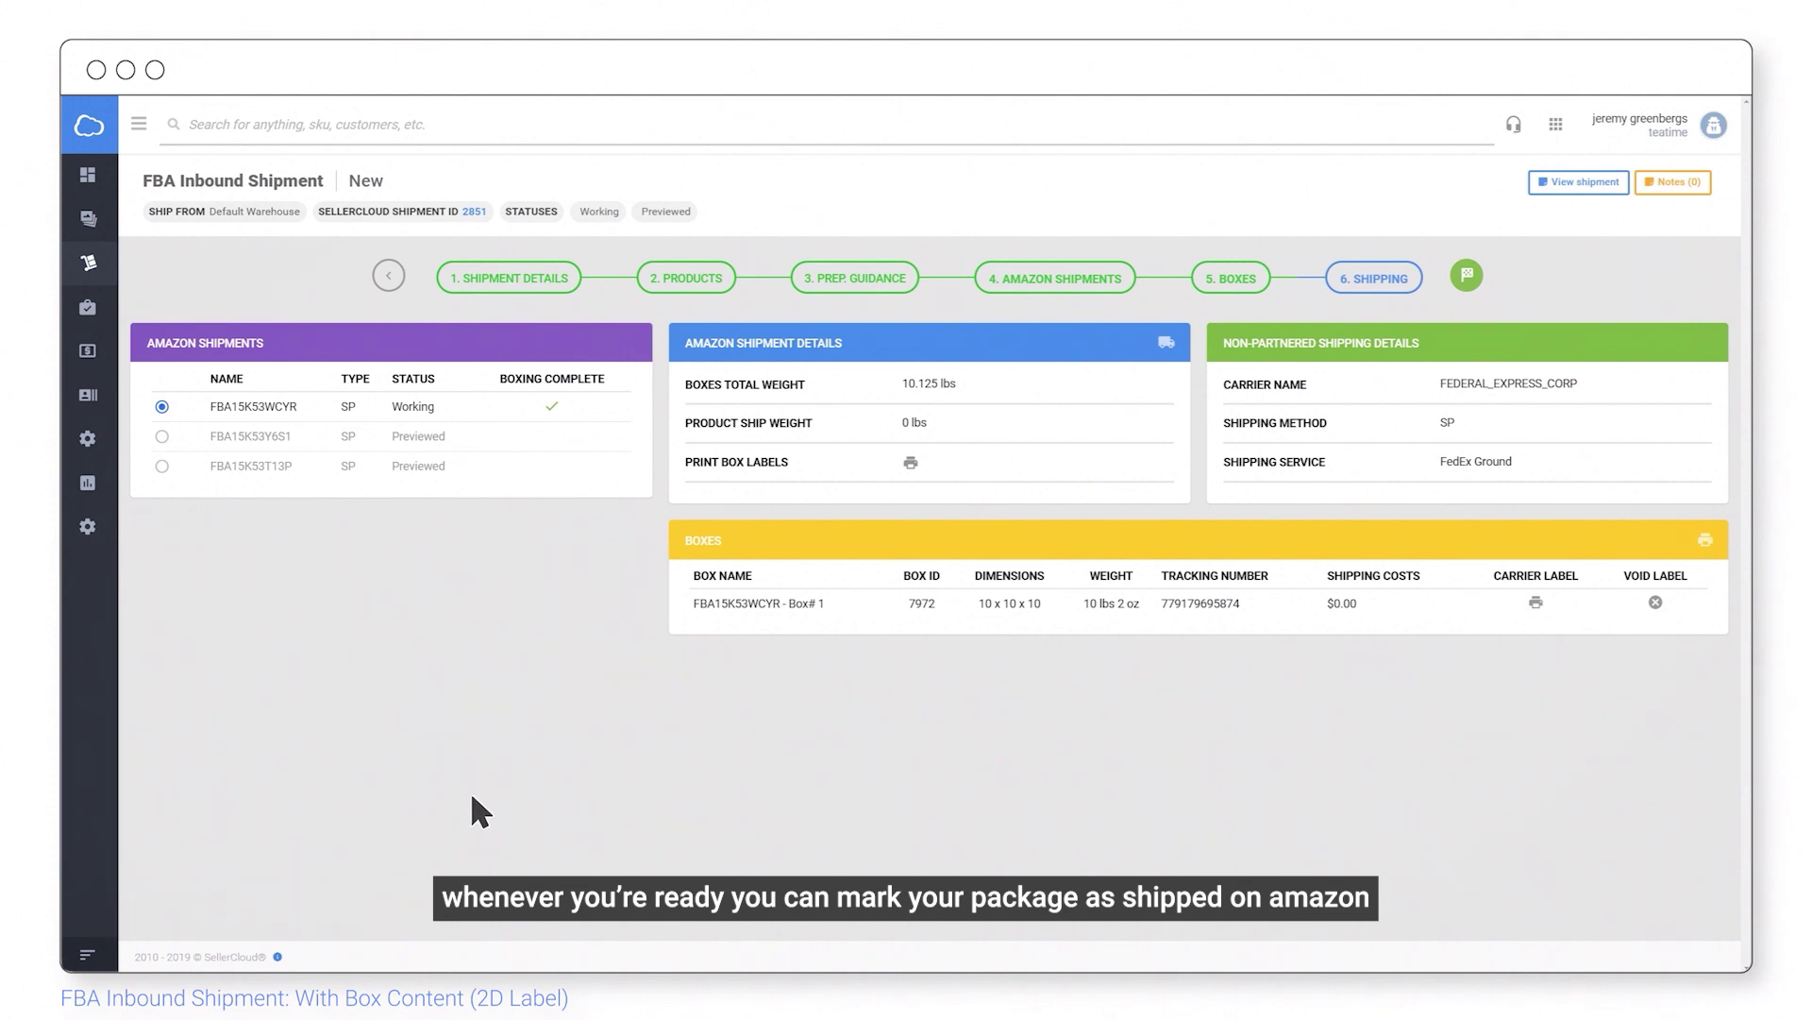
{"action": "left_click", "coordinate": [1467, 276]}
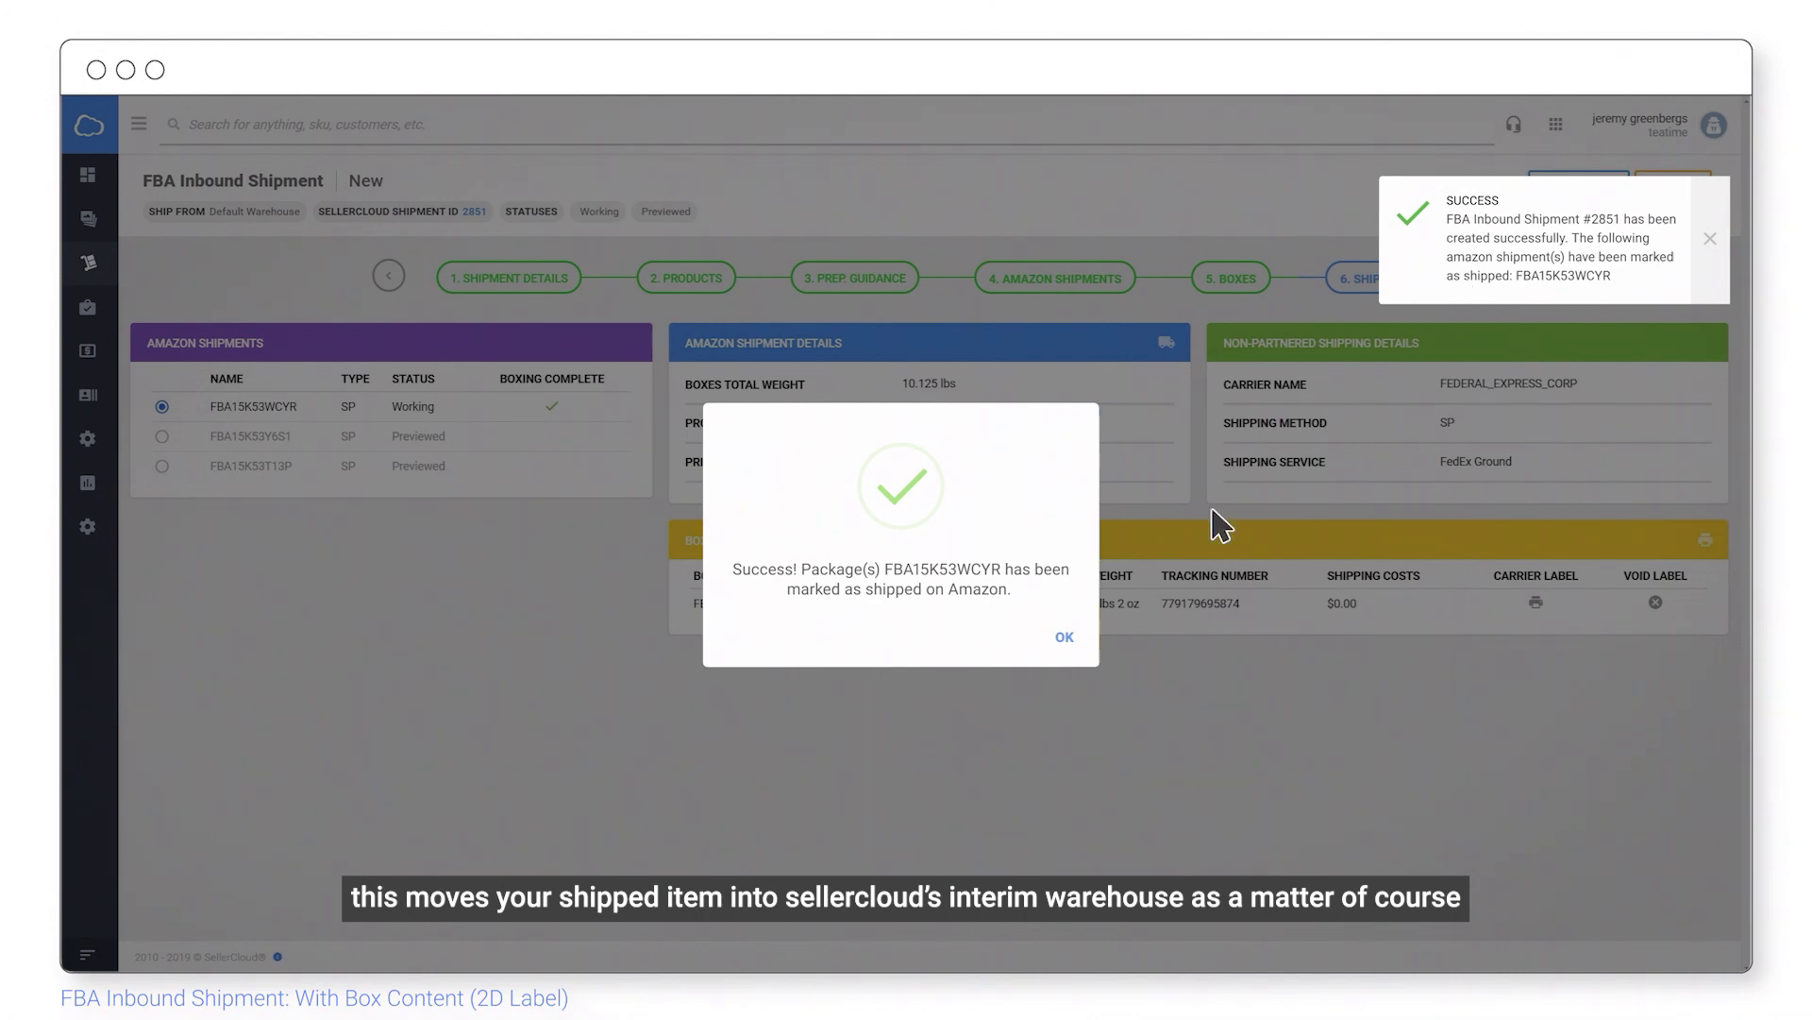
Step: Dismiss the shipped-success dialog to return to the shipment #2851 detail page
{"action": "left_click", "coordinate": [1068, 636]}
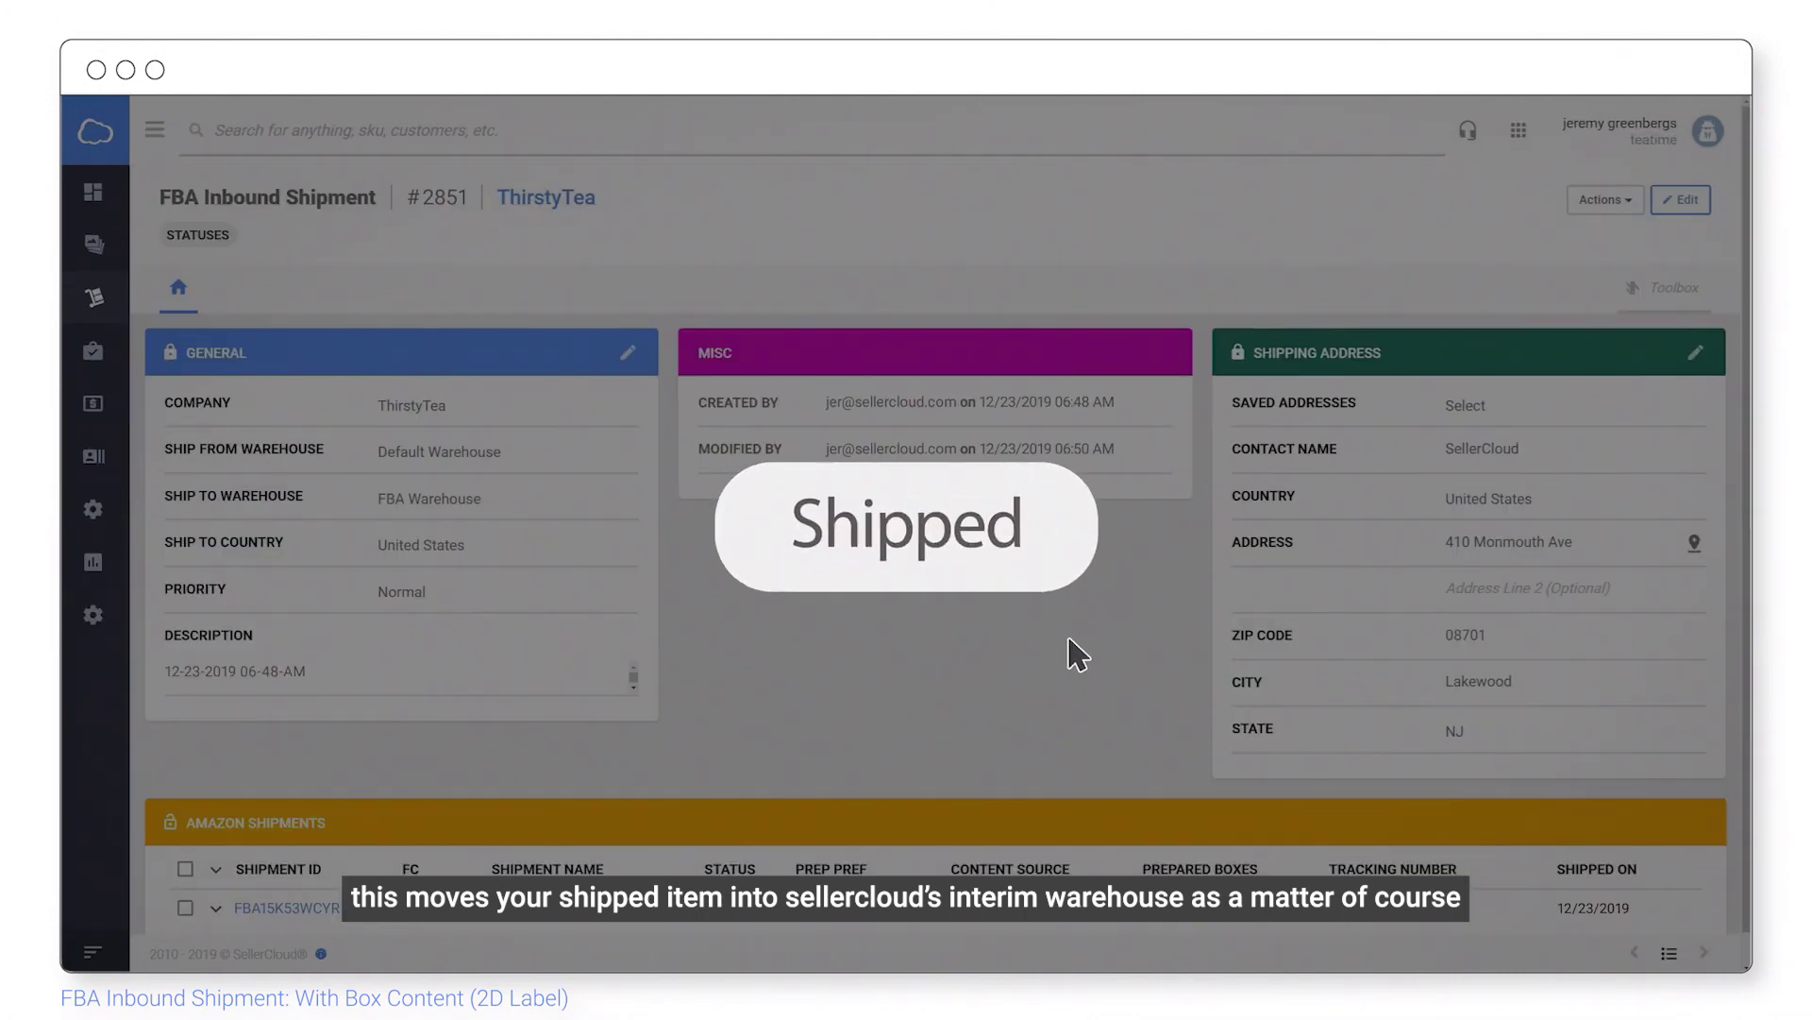